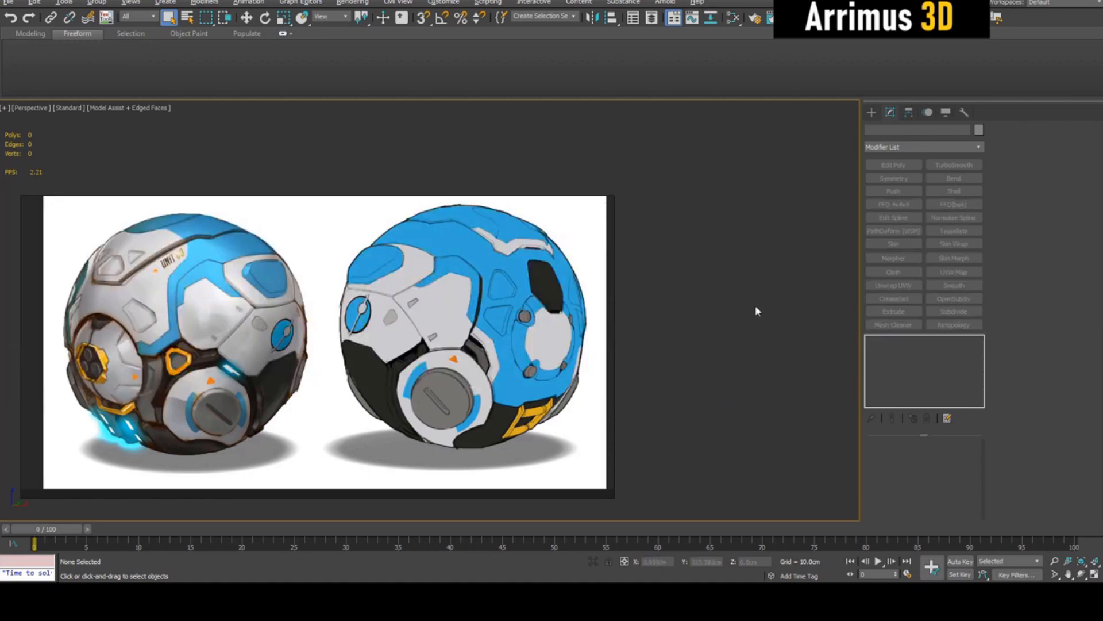
Pan across the hamster-ball reference art and orbit past the robot arm to an empty grid.
{"action": "middle_click_drag", "start_coordinate": [173, 296], "coordinate": [248, 305]}
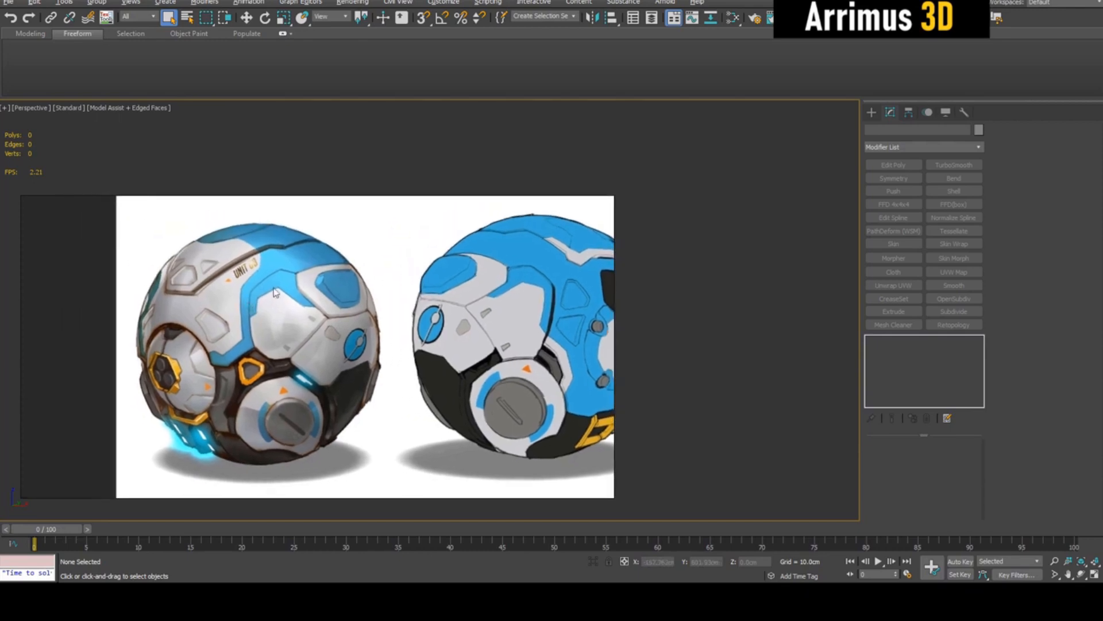
{"action": "scroll", "coordinate": [274, 293], "scroll_direction": "up", "scroll_amount": 5}
{"action": "middle_click_drag", "start_coordinate": [274, 294], "coordinate": [376, 276]}
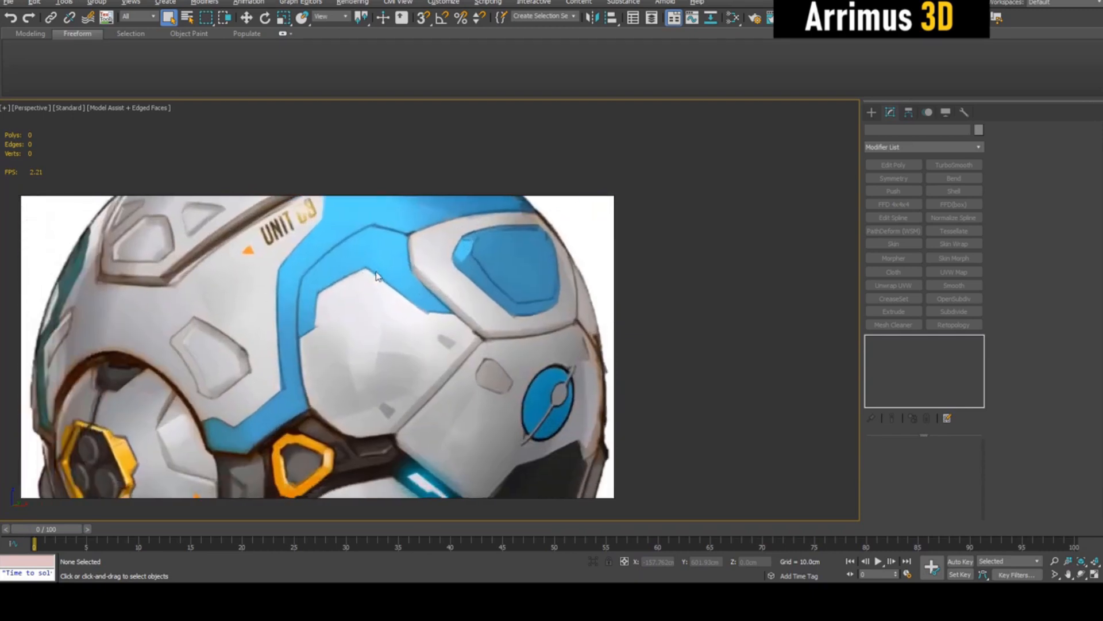
{"action": "scroll", "coordinate": [374, 279], "scroll_direction": "down", "scroll_amount": 5}
{"action": "scroll", "coordinate": [335, 315], "scroll_direction": "up", "scroll_amount": 7}
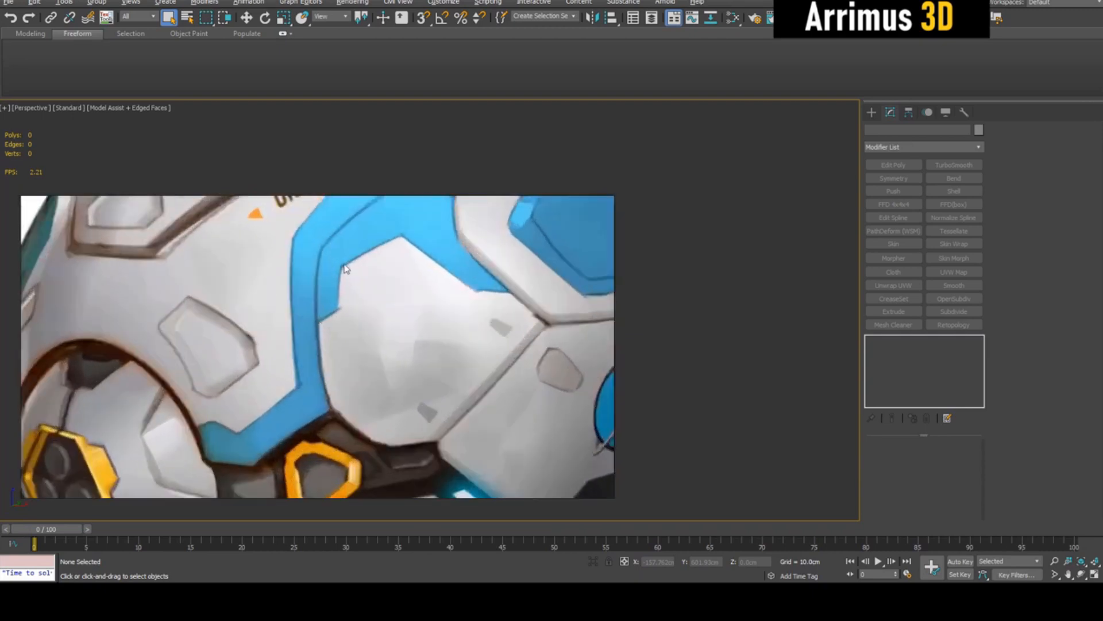
{"action": "middle_click_drag", "start_coordinate": [406, 276], "coordinate": [480, 345]}
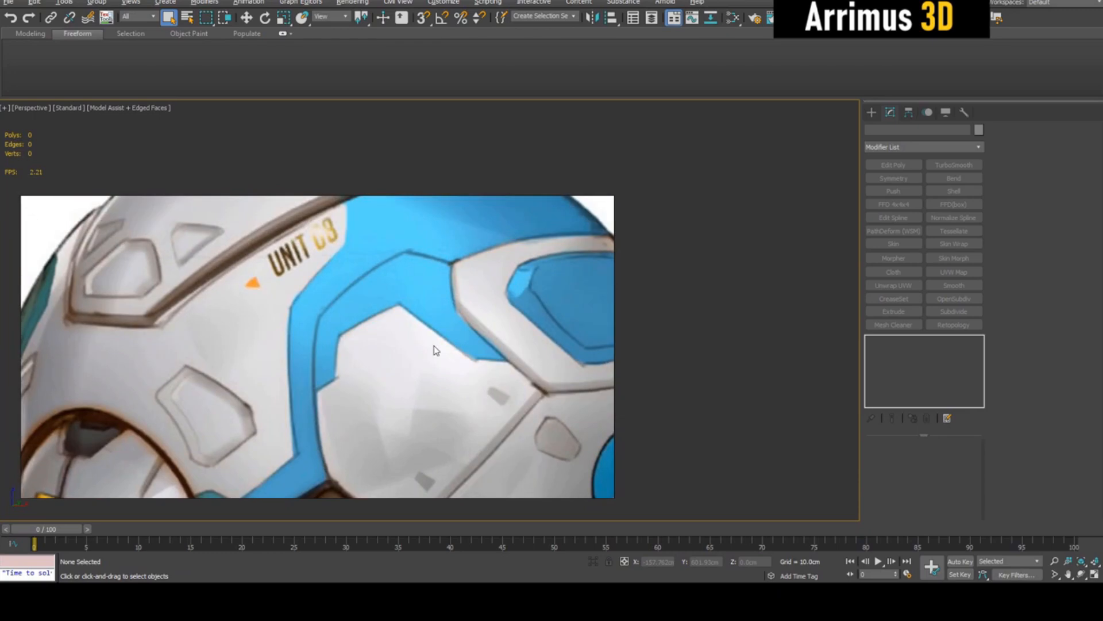
{"action": "scroll", "coordinate": [433, 346], "scroll_direction": "down", "scroll_amount": 3}
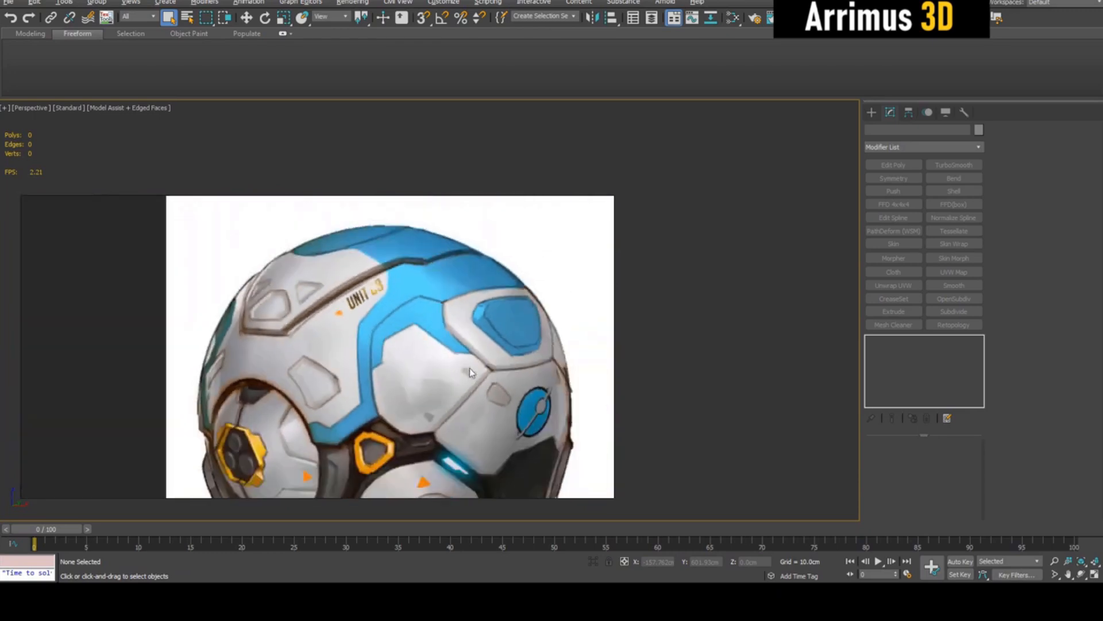
{"action": "middle_click_drag", "start_coordinate": [473, 368], "coordinate": [479, 350]}
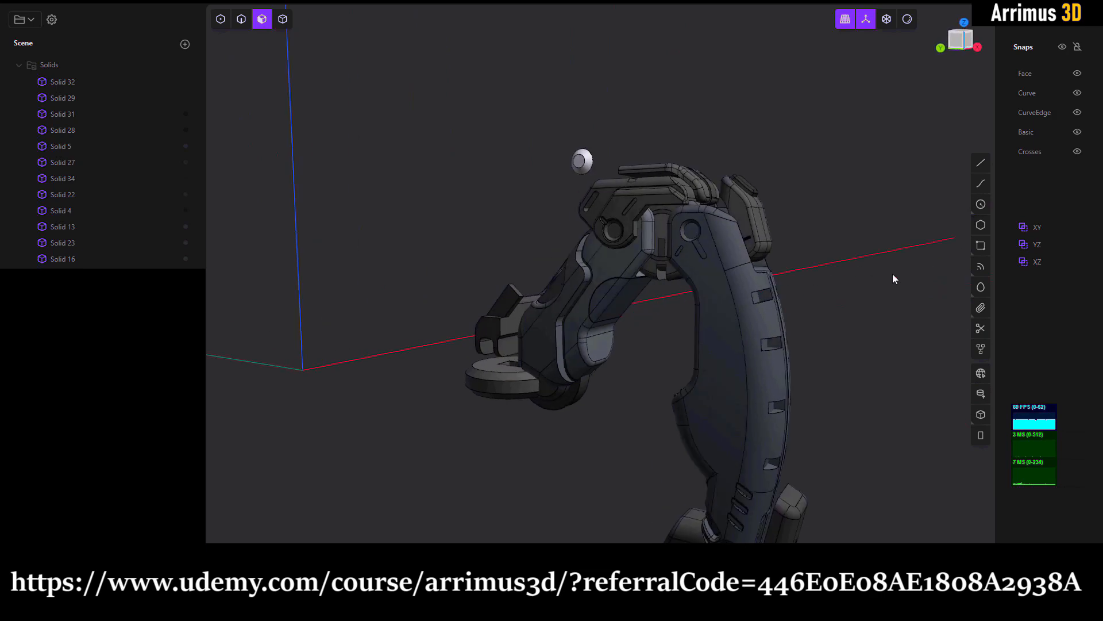
{"action": "middle_click_drag", "start_coordinate": [892, 273], "coordinate": [667, 291]}
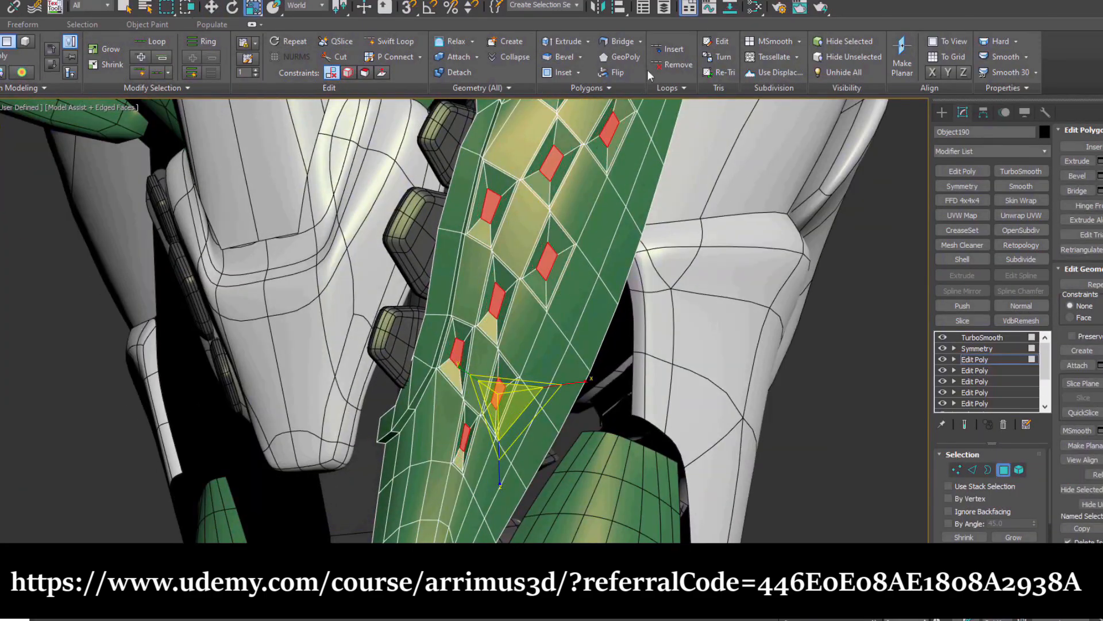
{"action": "middle_click_drag", "start_coordinate": [552, 483], "coordinate": [529, 492], "text": "alt"}
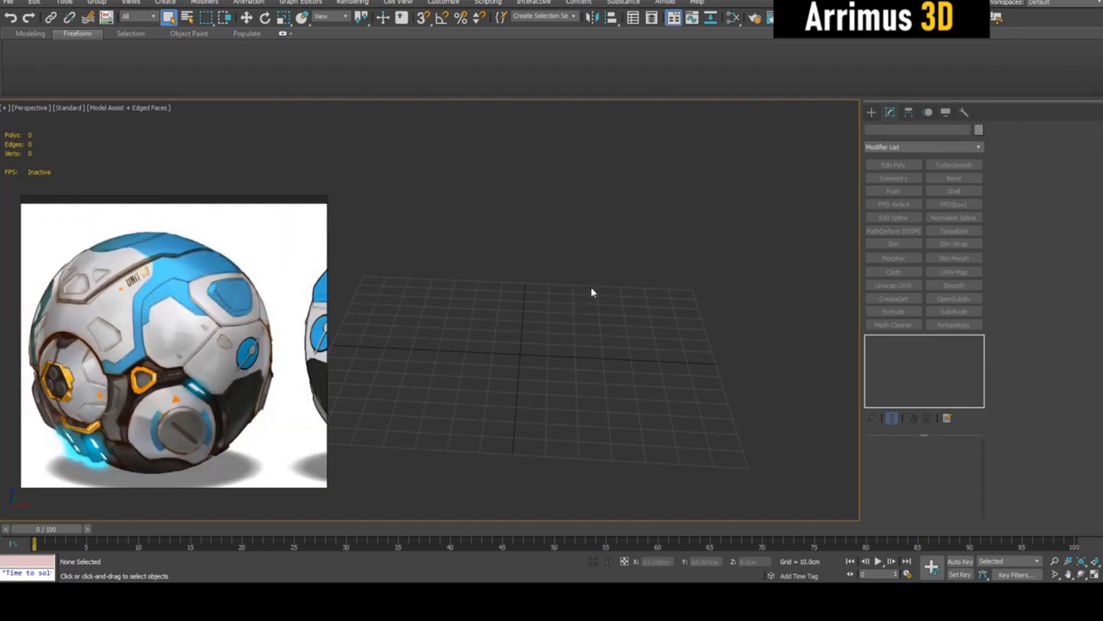
{"action": "middle_click_drag", "start_coordinate": [591, 294], "coordinate": [629, 325]}
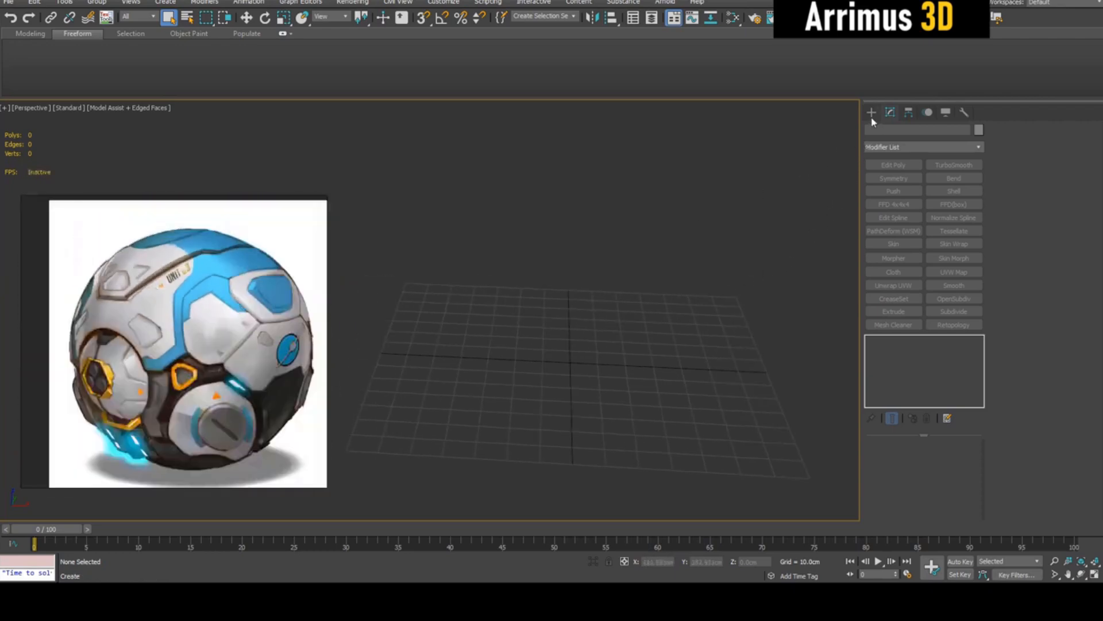
Create a Standard Primitives box dragged out on the grid beside the reference.
{"action": "left_click", "coordinate": [871, 113]}
{"action": "left_click", "coordinate": [907, 195]}
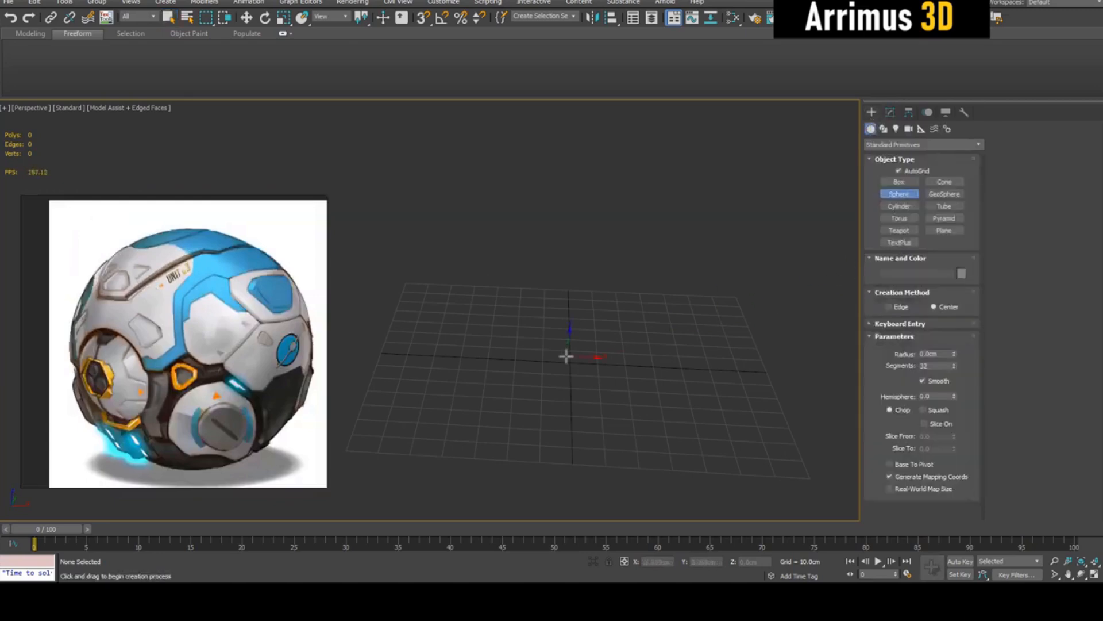
{"action": "left_click", "coordinate": [899, 181]}
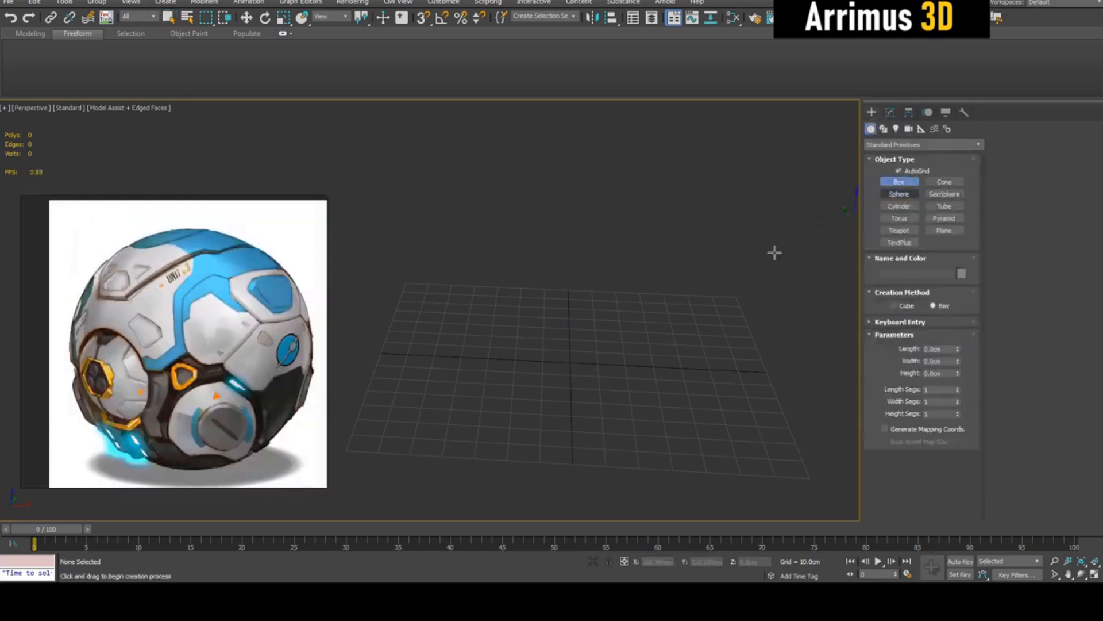
{"action": "left_click_drag", "start_coordinate": [509, 313], "coordinate": [664, 410]}
{"action": "left_click", "coordinate": [676, 250]}
{"action": "right_click", "coordinate": [716, 233]}
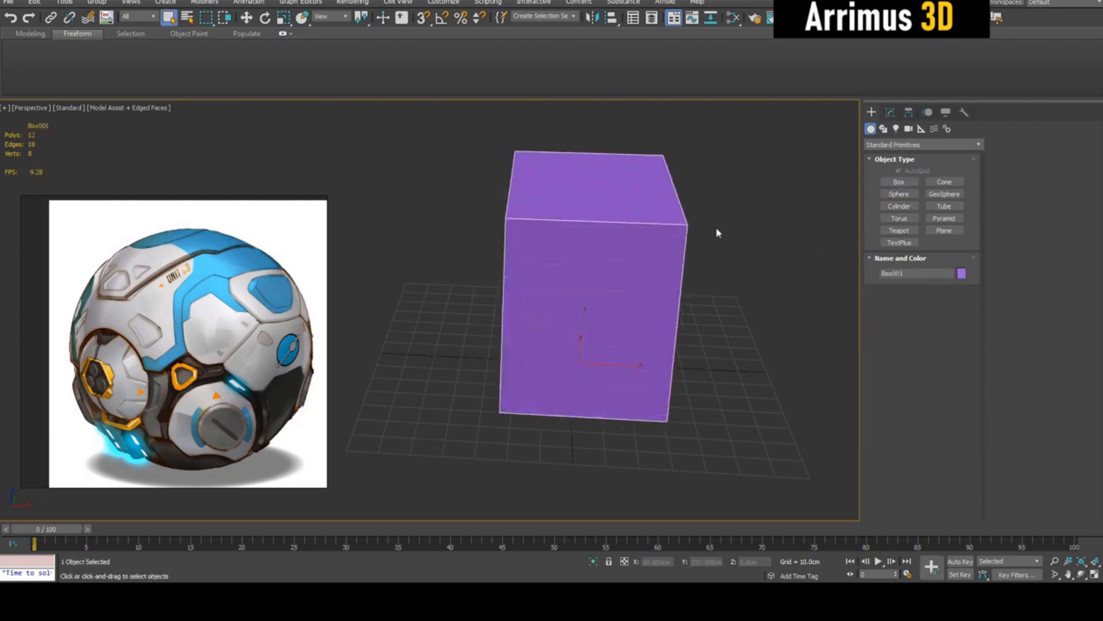
Set the box's Length, Width and Height to 25 cm in Modify.
{"action": "key", "text": "w"}
{"action": "left_click", "coordinate": [889, 113]}
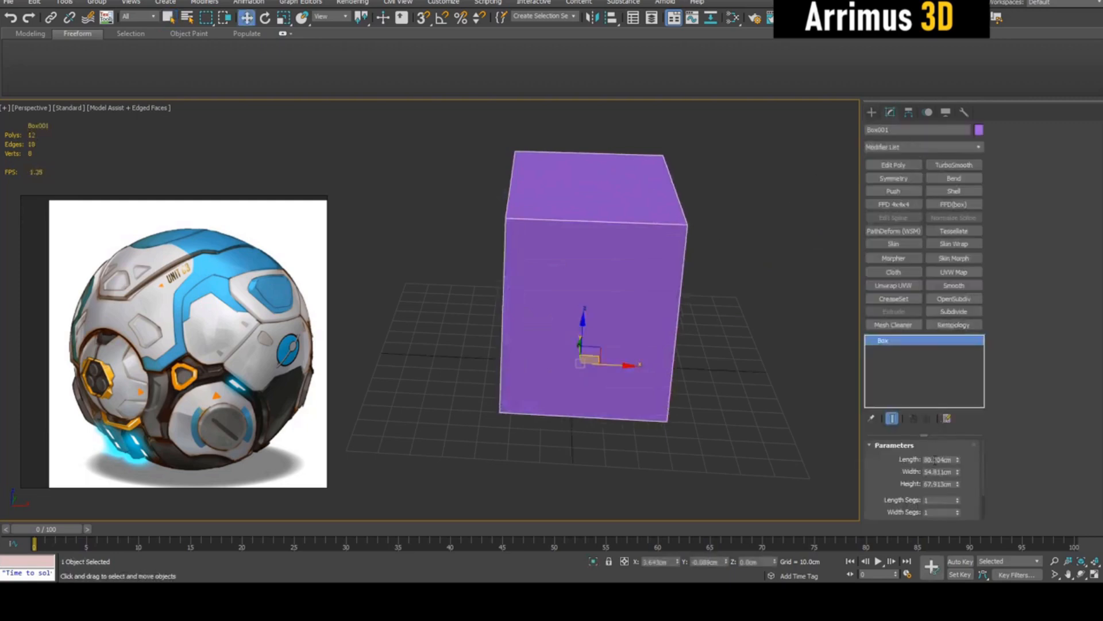
{"action": "double_click", "coordinate": [941, 459]}
{"action": "type", "text": "25"}
{"action": "key", "text": "Tab"}
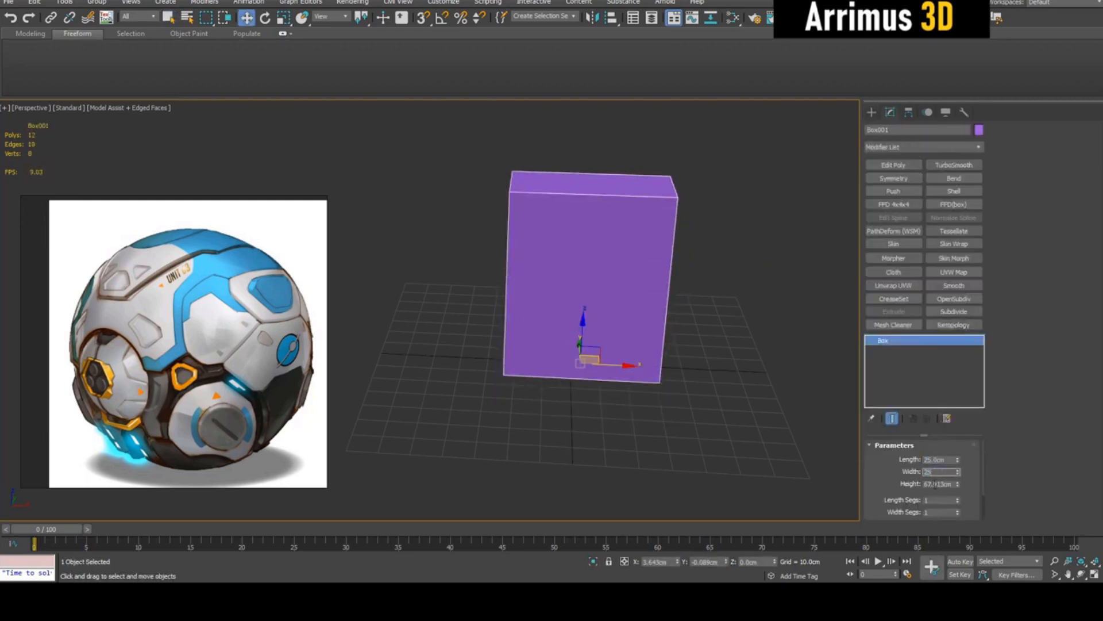
{"action": "key", "text": "Tab"}
{"action": "type", "text": "25"}
{"action": "key", "text": "Tab"}
{"action": "scroll", "coordinate": [726, 343], "scroll_direction": "up", "scroll_amount": 3}
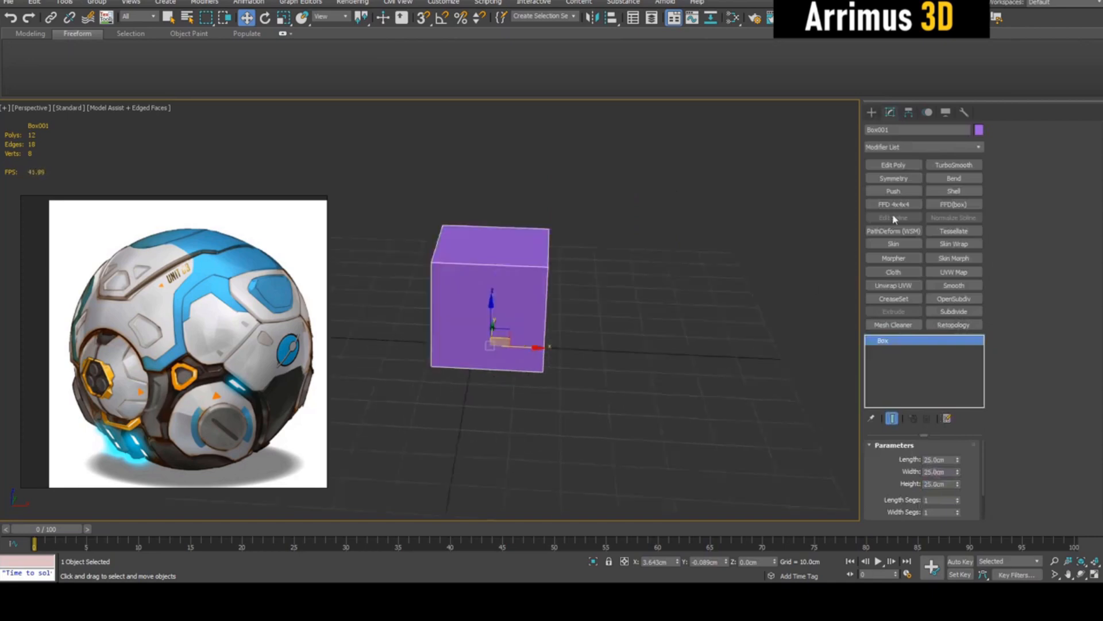
Add TurboSmooth with two more iterations and a Spherify modifier to round the cube.
{"action": "left_click", "coordinate": [953, 165]}
{"action": "left_click", "coordinate": [961, 462]}
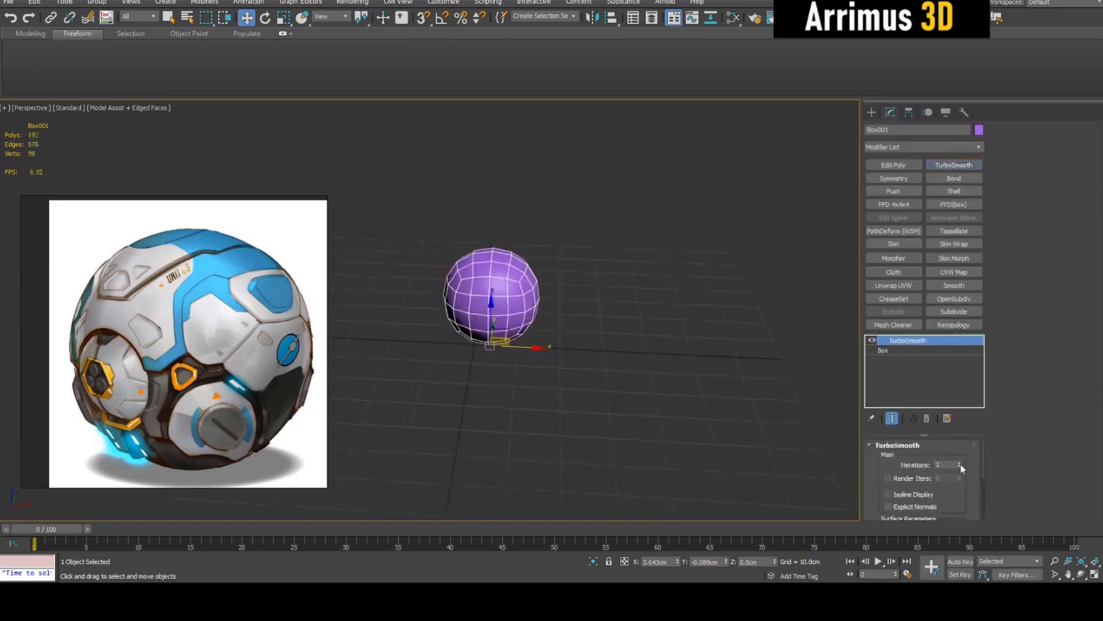
{"action": "left_click", "coordinate": [960, 462]}
{"action": "left_click", "coordinate": [986, 150]}
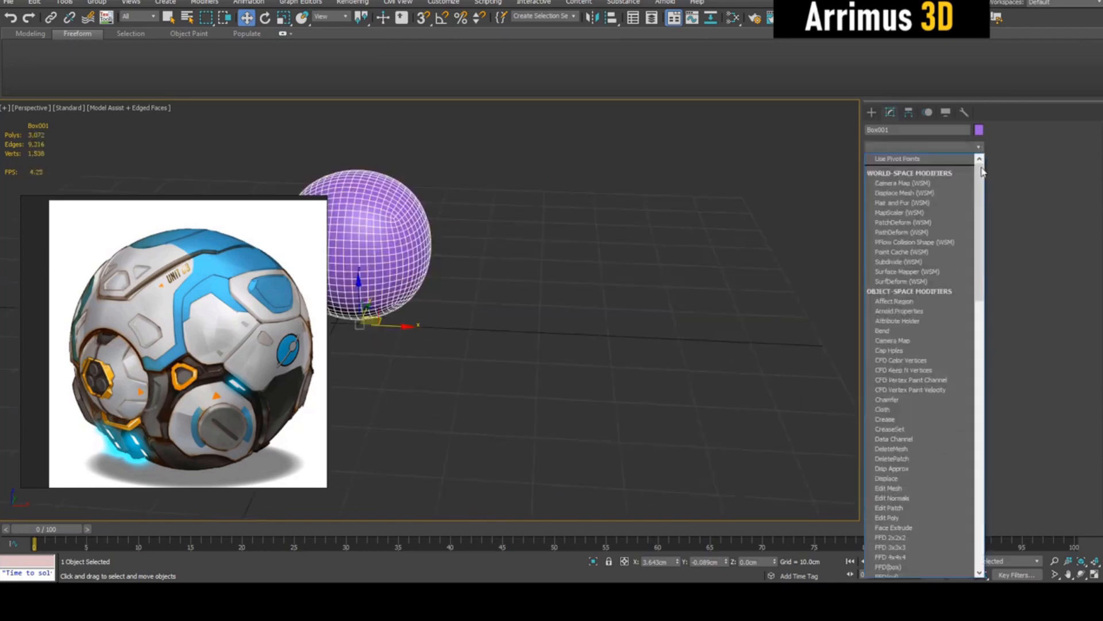
{"action": "left_click_drag", "start_coordinate": [980, 160], "coordinate": [980, 463]}
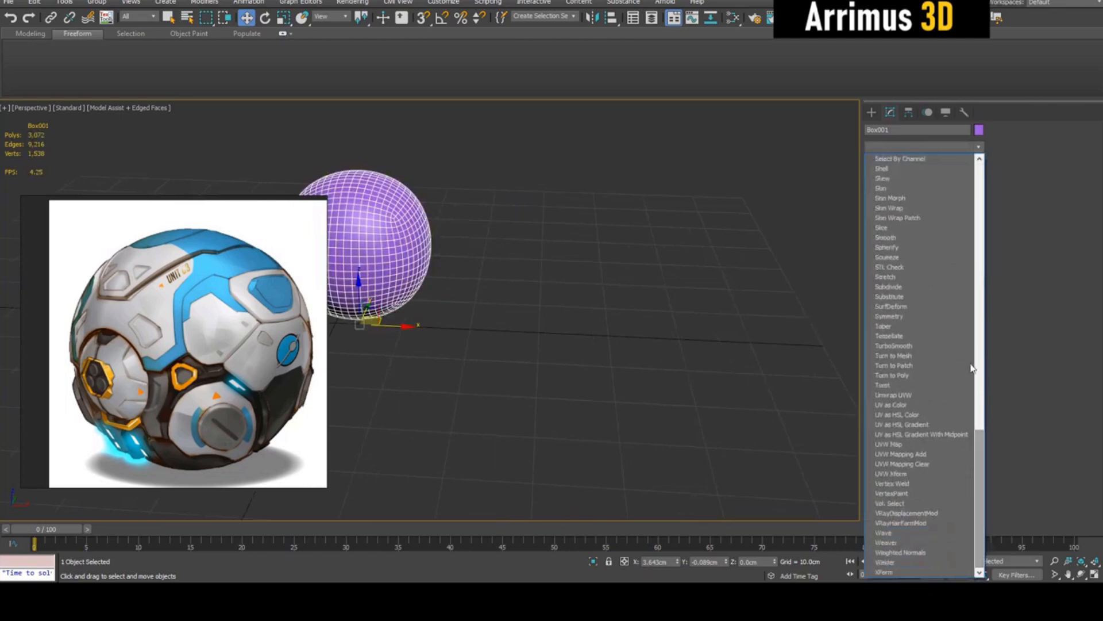
{"action": "left_click", "coordinate": [921, 248]}
Zero the sphere's position at the origin, scale it up and collapse the stack to one mesh.
{"action": "middle_click_drag", "start_coordinate": [537, 256], "coordinate": [664, 291]}
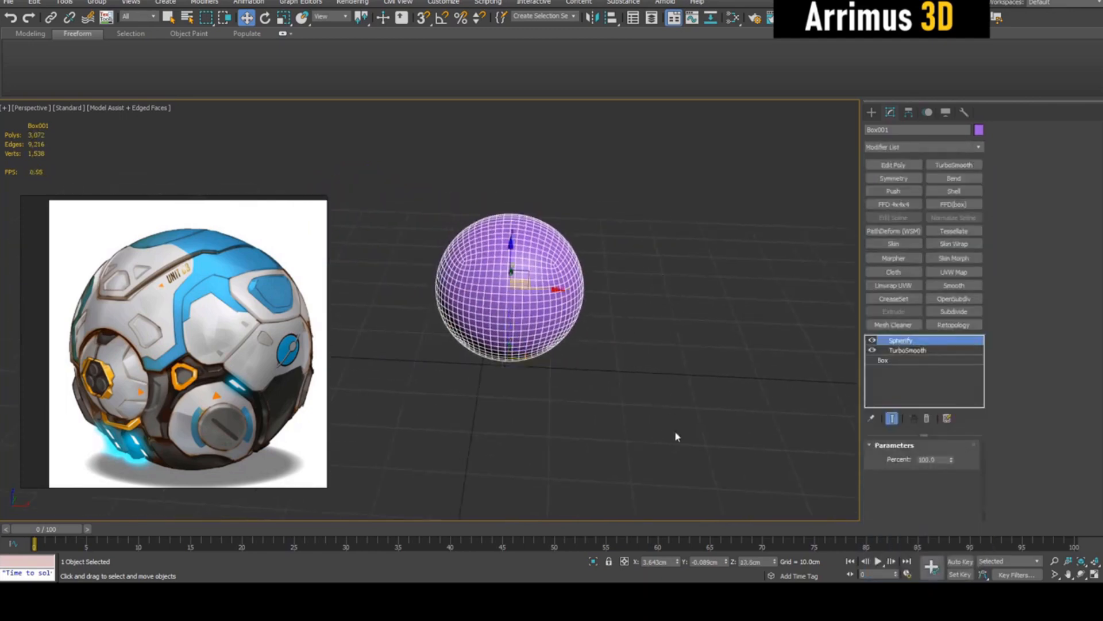
{"action": "right_click", "coordinate": [680, 562]}
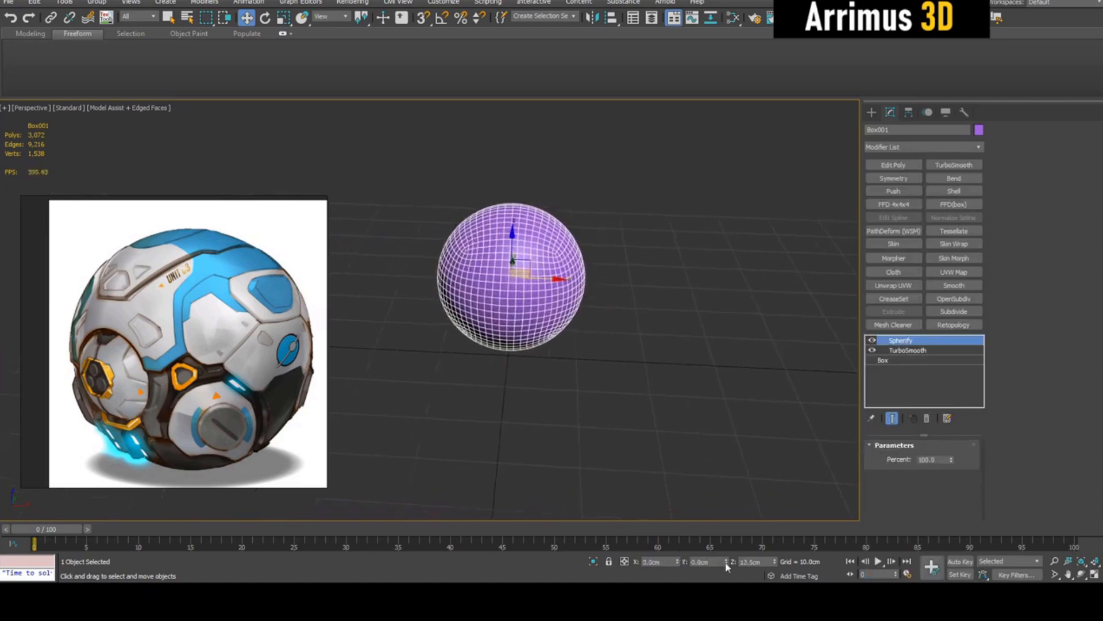
{"action": "middle_click_drag", "start_coordinate": [592, 368], "coordinate": [592, 328], "text": "alt"}
{"action": "key", "text": "r"}
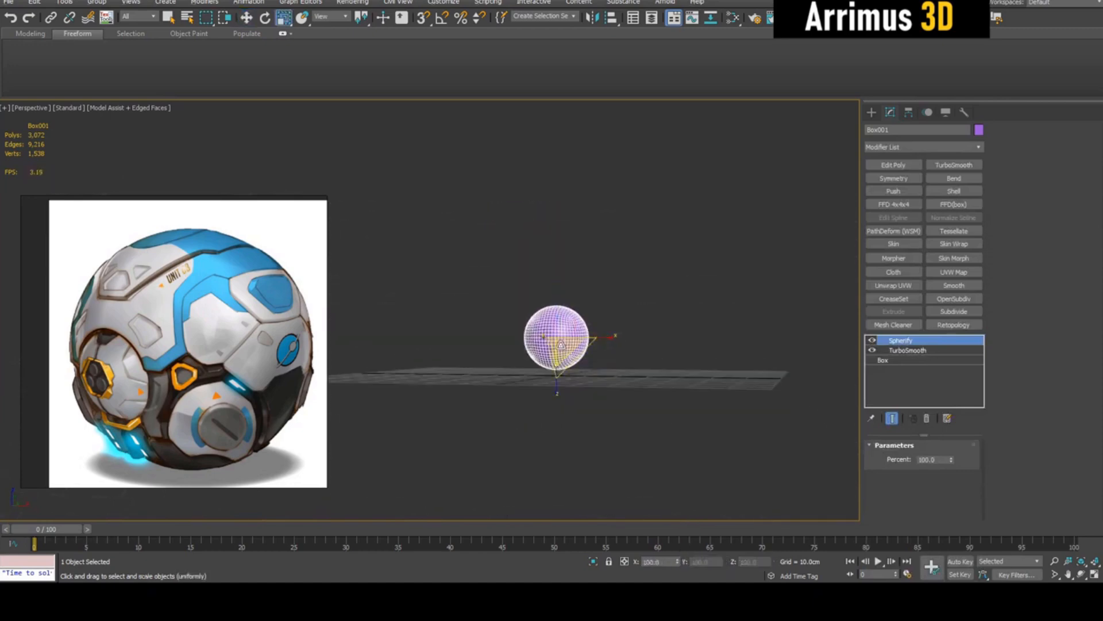
{"action": "key", "text": "z"}
{"action": "type", "text": "w"}
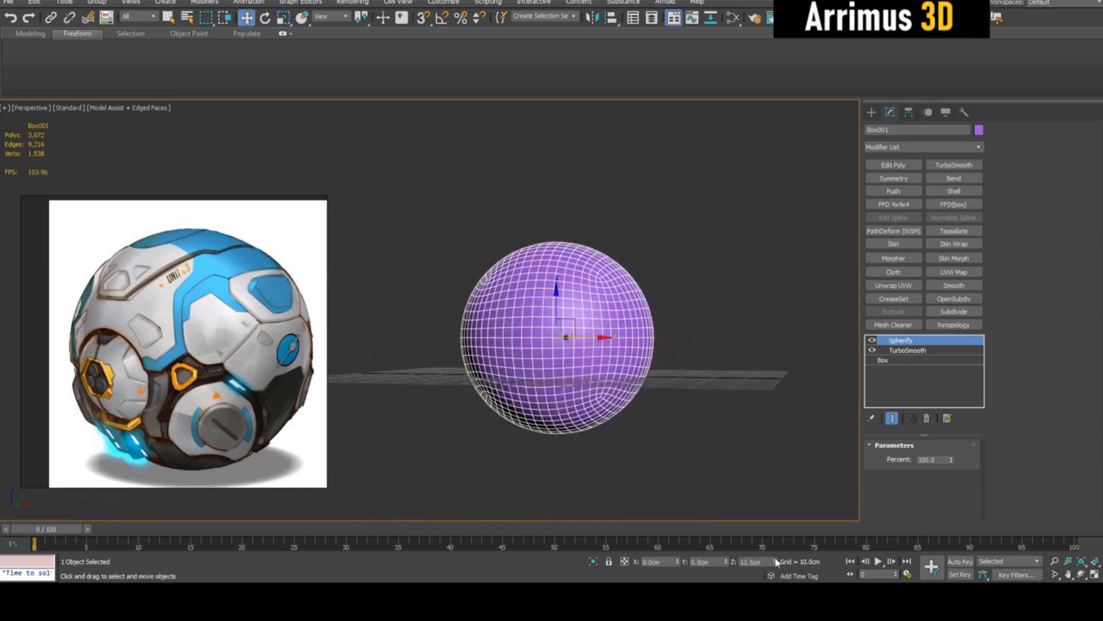
{"action": "type", "text": "0"}
{"action": "key", "text": "Return"}
{"action": "key", "text": "r"}
{"action": "scroll", "coordinate": [560, 392], "scroll_direction": "up", "scroll_amount": 5}
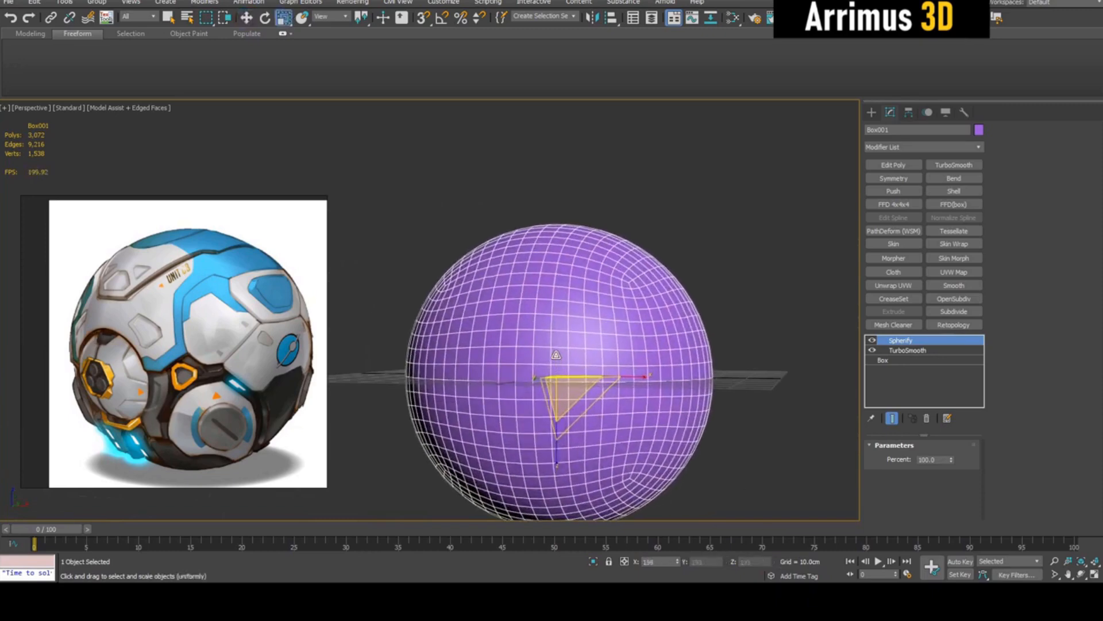
{"action": "key", "text": "w"}
{"action": "scroll", "coordinate": [604, 354], "scroll_direction": "up", "scroll_amount": 4}
{"action": "scroll", "coordinate": [633, 363], "scroll_direction": "up", "scroll_amount": 2}
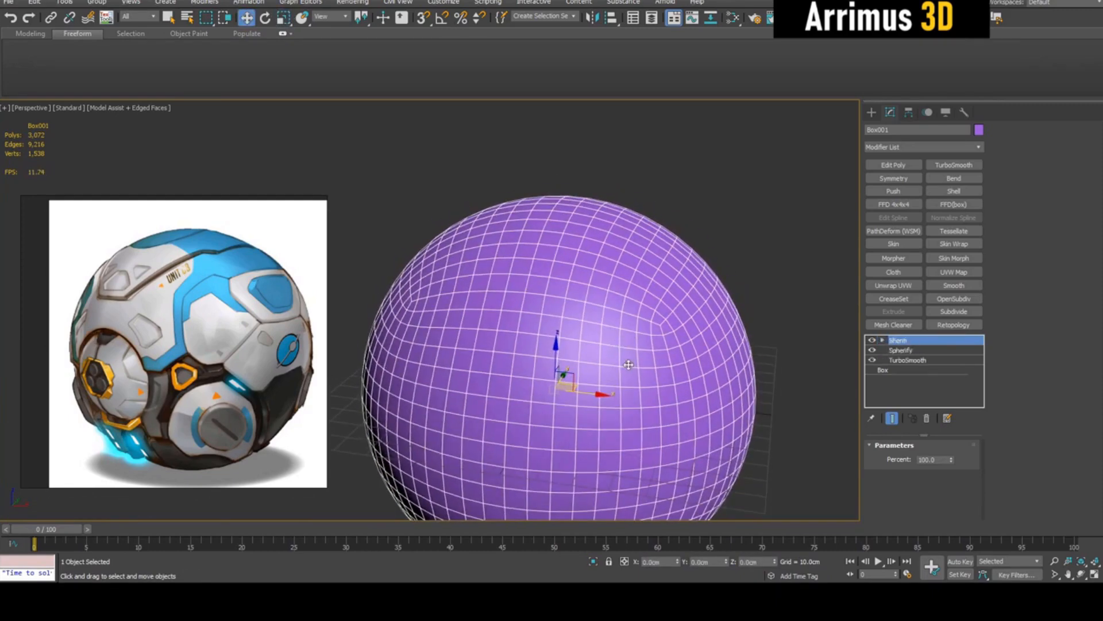
{"action": "left_click", "coordinate": [760, 331]}
{"action": "scroll", "coordinate": [276, 319], "scroll_direction": "up", "scroll_amount": 2}
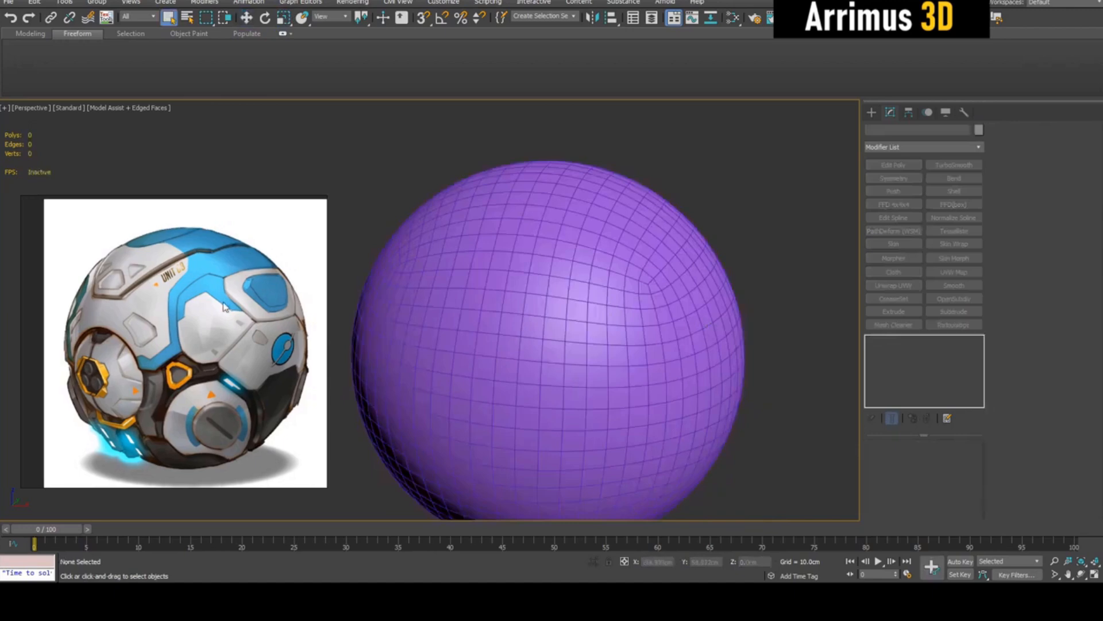
{"action": "scroll", "coordinate": [223, 313], "scroll_direction": "up", "scroll_amount": 2}
{"action": "scroll", "coordinate": [212, 311], "scroll_direction": "up", "scroll_amount": 2}
{"action": "scroll", "coordinate": [173, 268], "scroll_direction": "down", "scroll_amount": 2}
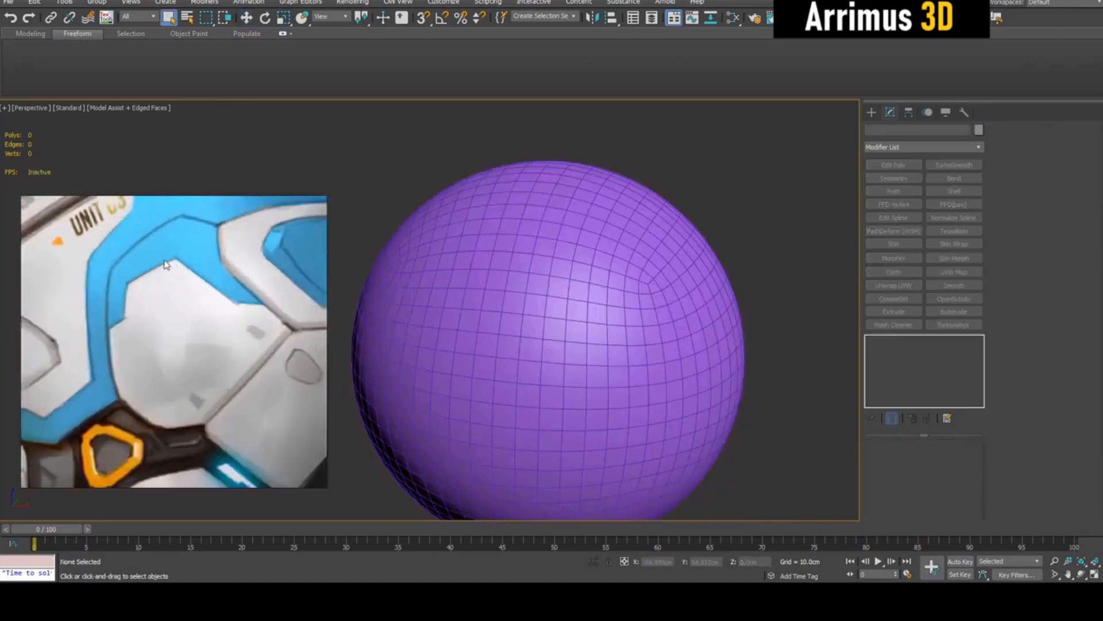
Add an Edit Poly layer to the selected sphere and pick grey as its object colour.
{"action": "left_click", "coordinate": [609, 303]}
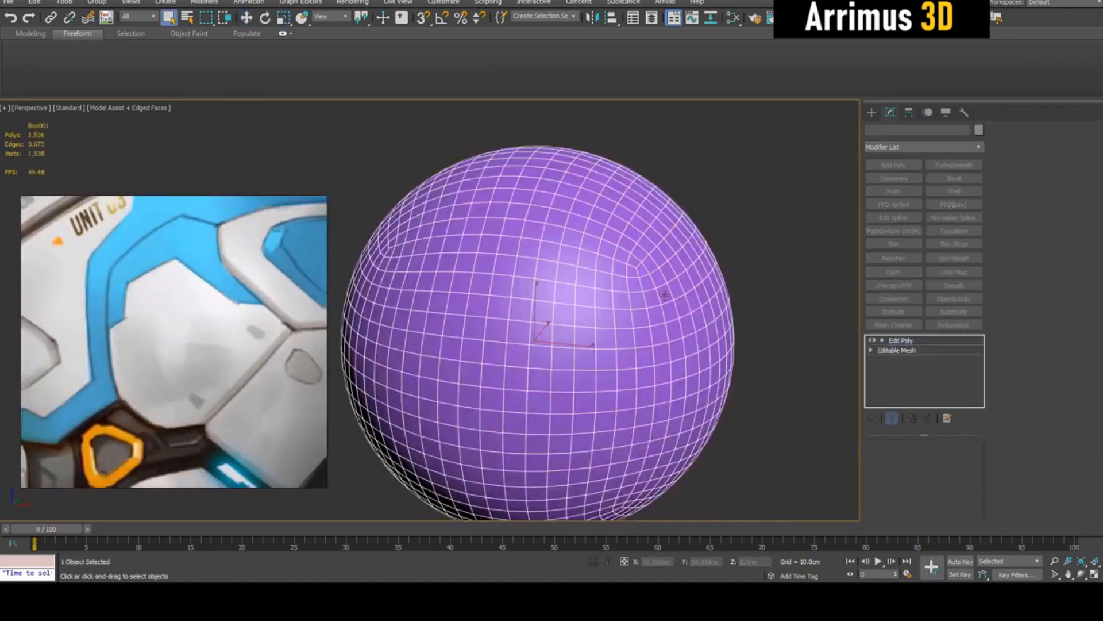
{"action": "scroll", "coordinate": [702, 276], "scroll_direction": "down", "scroll_amount": 2}
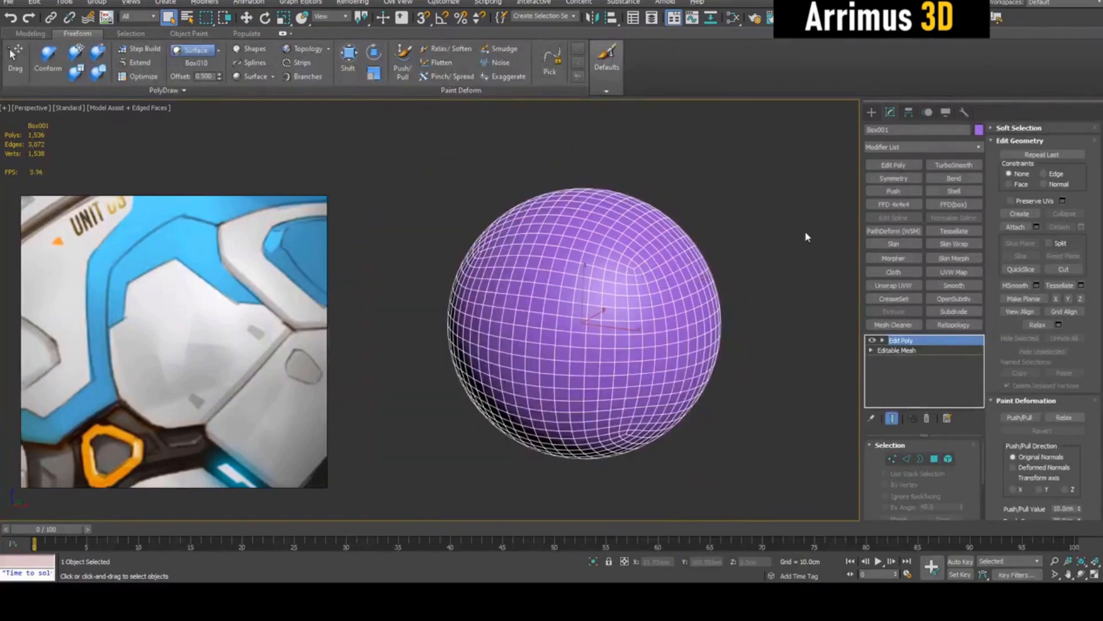
{"action": "left_click", "coordinate": [893, 165]}
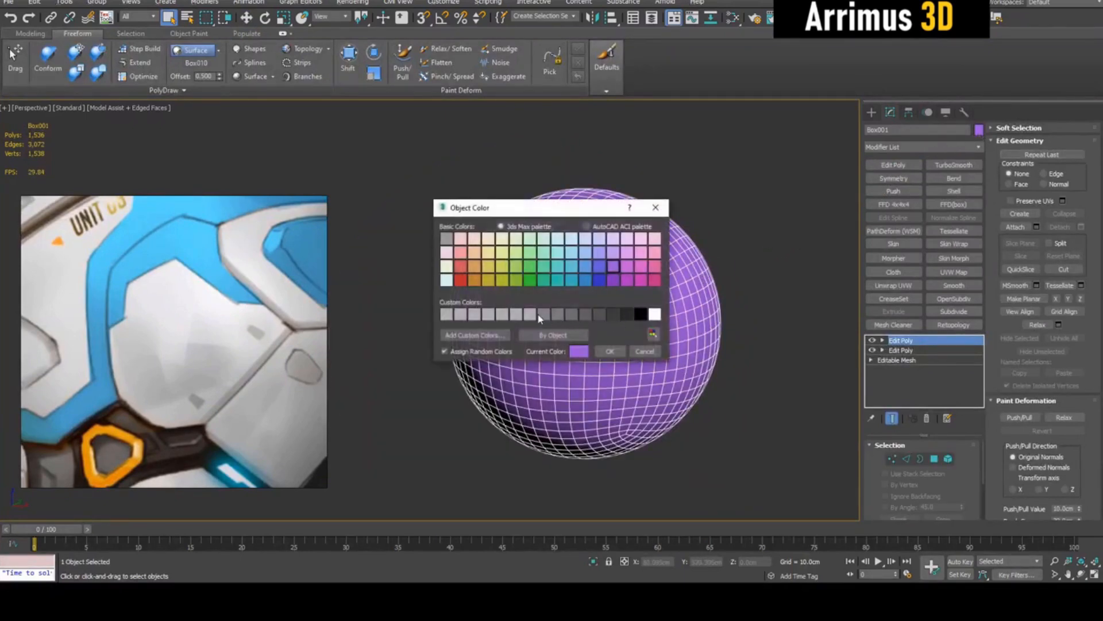
{"action": "left_click", "coordinate": [530, 314]}
Apply the grey colour, enter Vertex level and start the Cut tool with Split enabled.
{"action": "left_click", "coordinate": [608, 351]}
{"action": "key", "text": "1"}
{"action": "scroll", "coordinate": [636, 258], "scroll_direction": "up", "scroll_amount": 3}
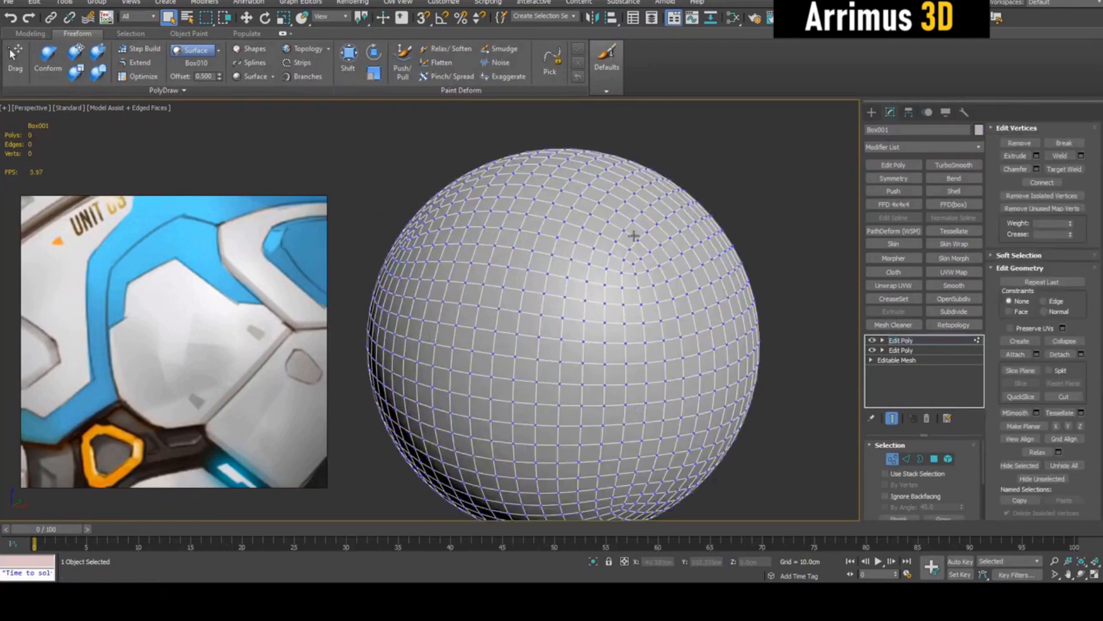
{"action": "right_click", "coordinate": [636, 202]}
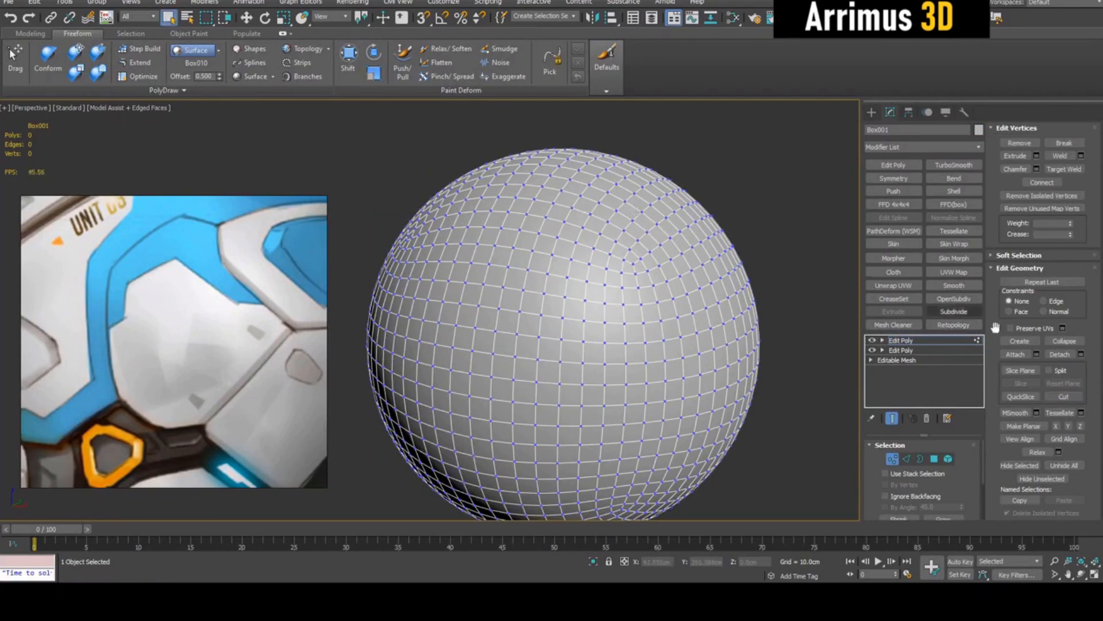
{"action": "left_click", "coordinate": [1049, 371]}
{"action": "left_click", "coordinate": [1064, 396]}
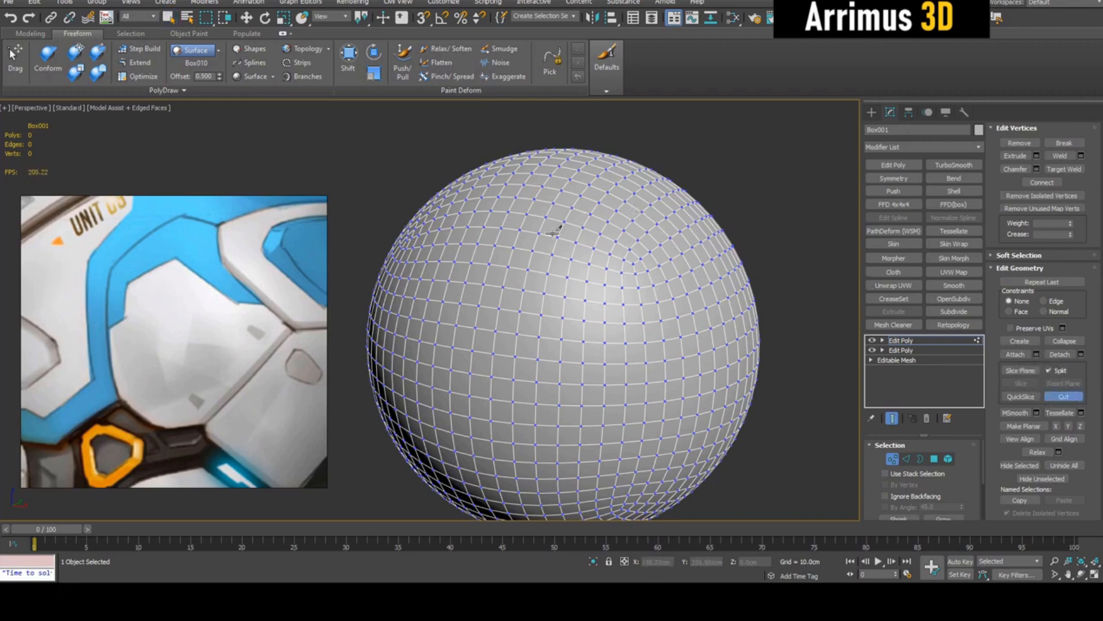
Cut a closed five-point pentagon panel outline into the sphere.
{"action": "left_click", "coordinate": [574, 234]}
{"action": "left_click", "coordinate": [682, 253]}
{"action": "left_click", "coordinate": [699, 343]}
{"action": "left_click", "coordinate": [607, 394]}
{"action": "left_click", "coordinate": [518, 328]}
{"action": "right_click", "coordinate": [790, 252]}
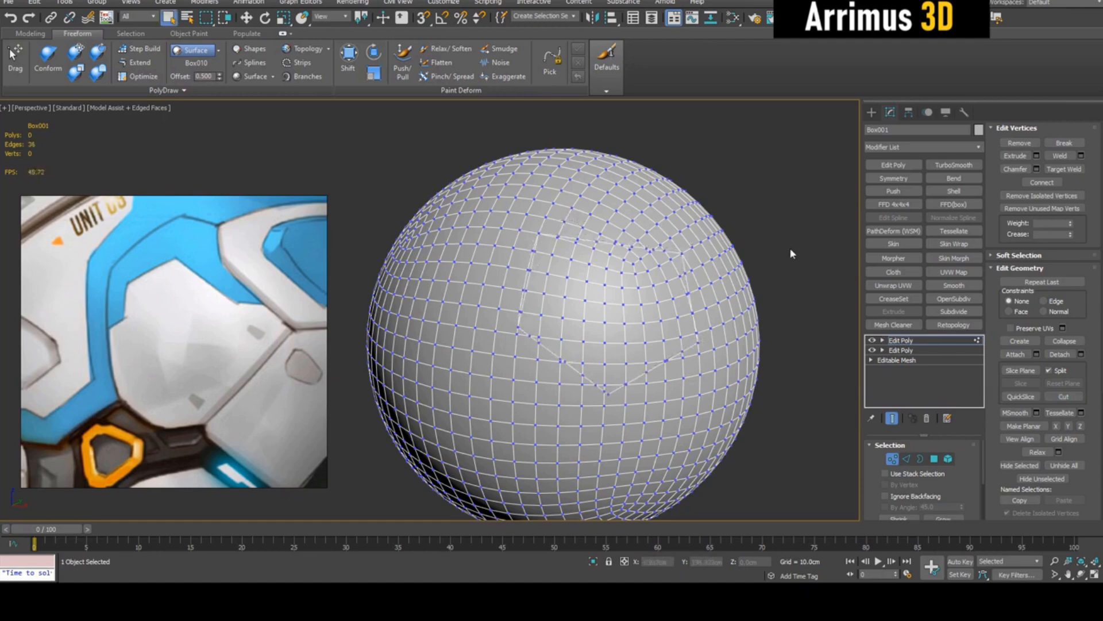
Select the pentagon at Element level and detach it as a clone.
{"action": "left_click", "coordinate": [884, 341]}
{"action": "left_click", "coordinate": [906, 389]}
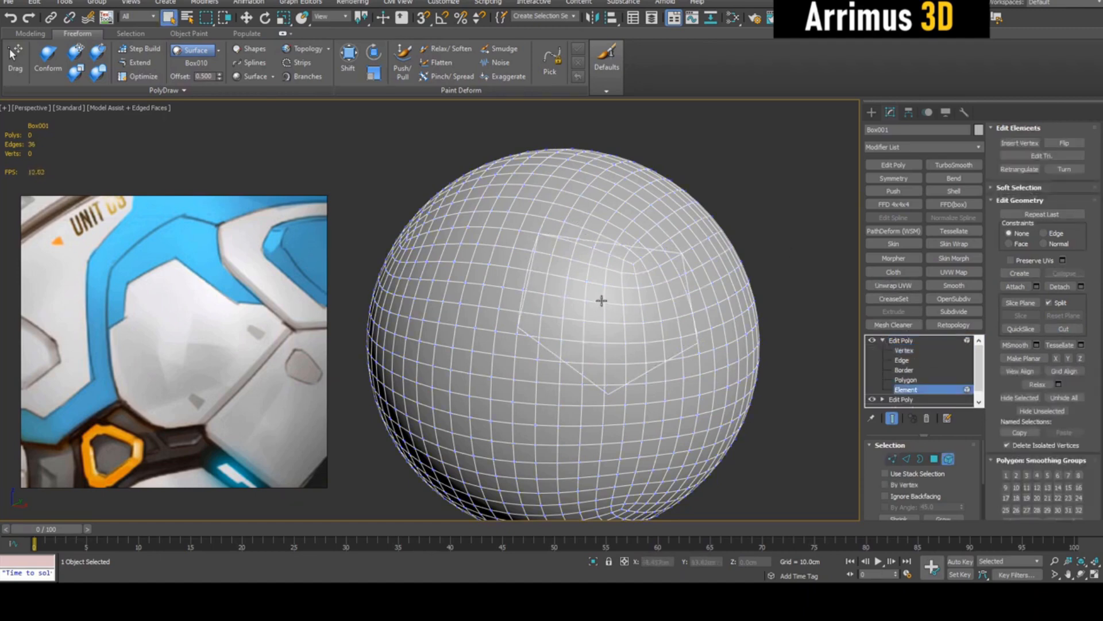
{"action": "left_click", "coordinate": [601, 299]}
{"action": "mouse_move", "coordinate": [603, 298]}
{"action": "middle_mouse_down", "text": "alt"}
{"action": "mouse_move", "coordinate": [625, 251]}
{"action": "mouse_move", "coordinate": [604, 285]}
{"action": "middle_mouse_up", "text": "alt"}
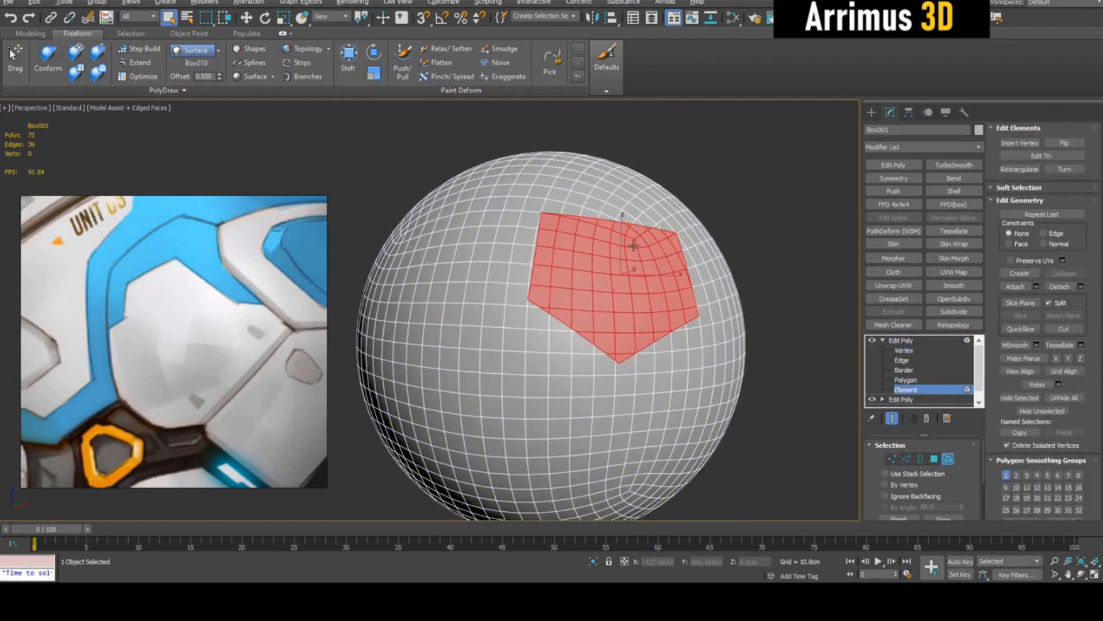
{"action": "key", "text": "alt+d"}
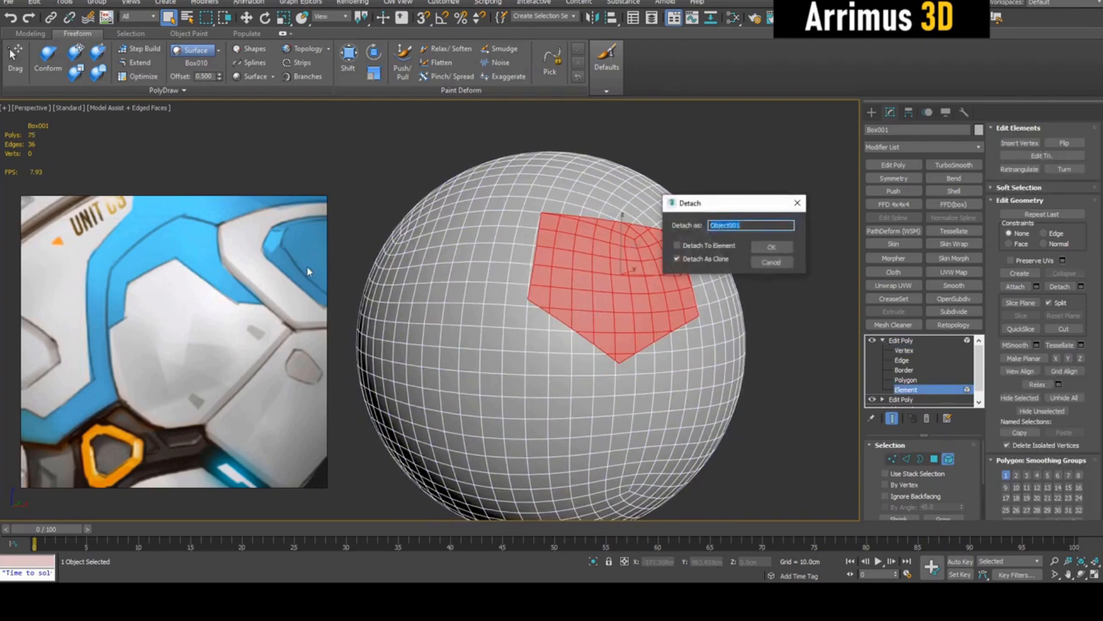
{"action": "left_click", "coordinate": [772, 247]}
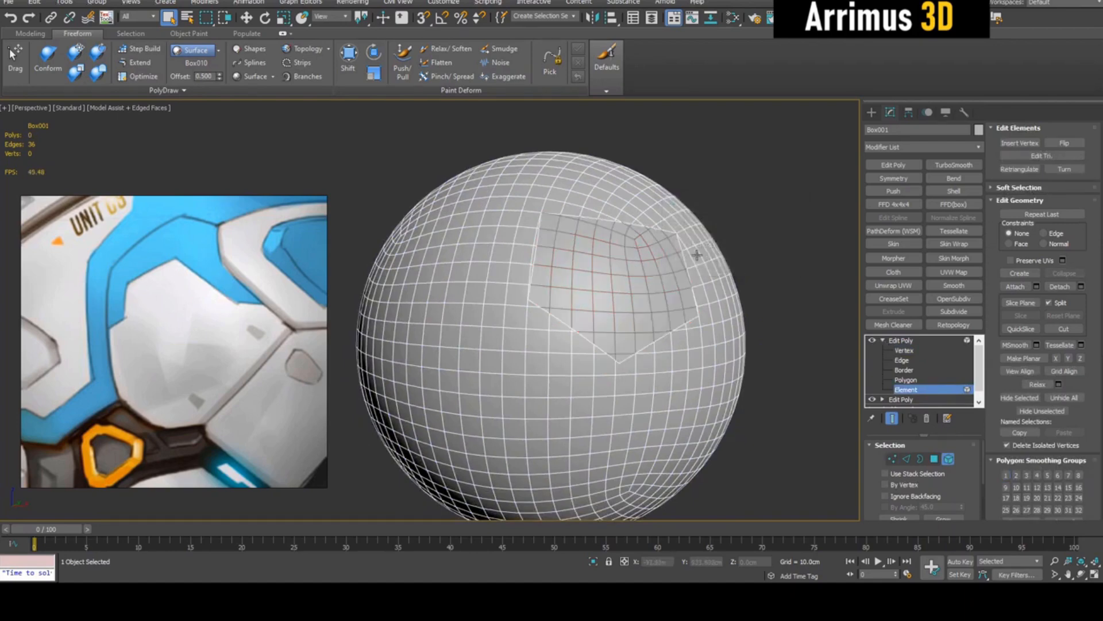
Select the detached Object001 panel and isolate it with Alt+Q.
{"action": "key", "text": "4"}
{"action": "middle_click_drag", "start_coordinate": [606, 256], "coordinate": [610, 265]}
{"action": "left_click", "coordinate": [556, 256]}
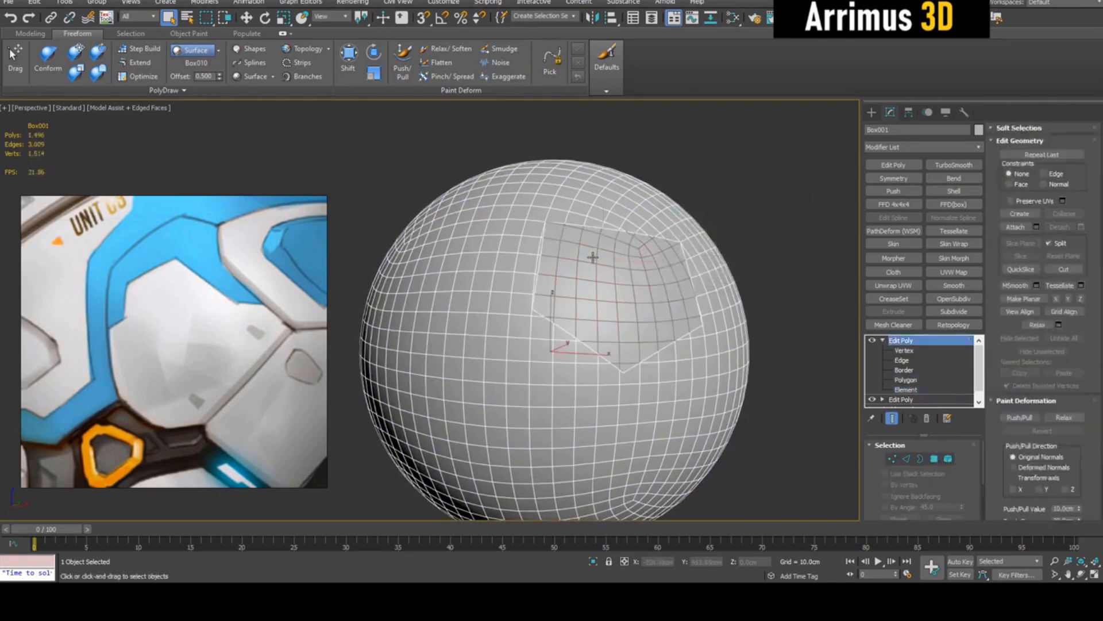
{"action": "key", "text": "alt+q"}
{"action": "mouse_move", "coordinate": [476, 284]}
{"action": "middle_mouse_down", "text": "alt"}
{"action": "mouse_move", "coordinate": [629, 284]}
{"action": "mouse_move", "coordinate": [714, 246]}
{"action": "mouse_move", "coordinate": [640, 181]}
{"action": "mouse_move", "coordinate": [650, 284]}
{"action": "middle_mouse_up", "text": "alt"}
Add an Edit Poly to the panel and inspect its corner polygons, then clear the selection.
{"action": "left_click", "coordinate": [913, 164]}
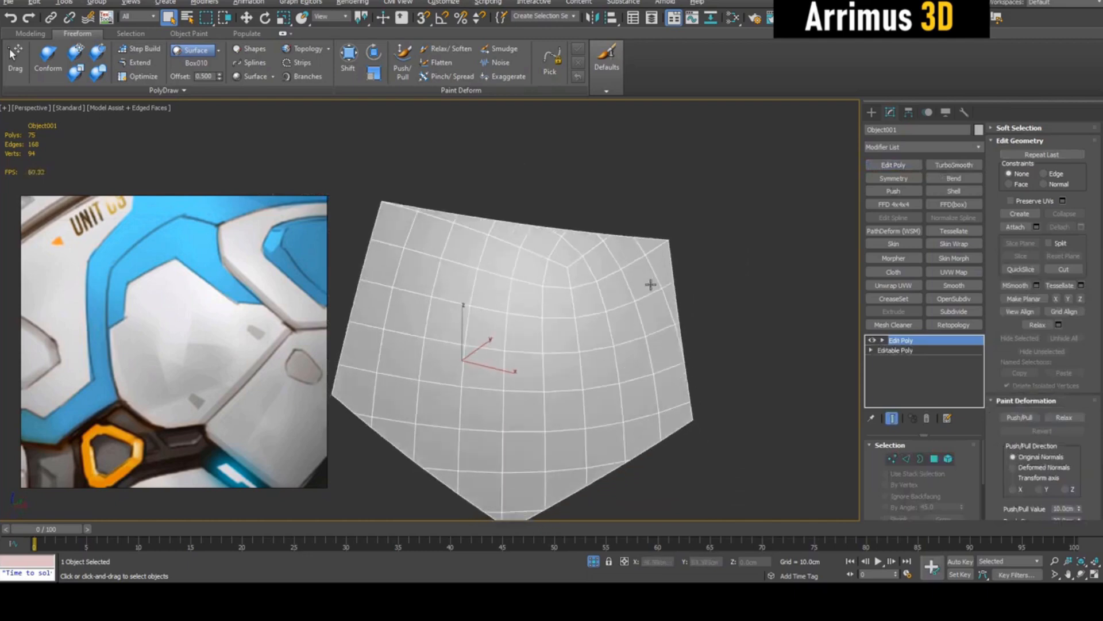
{"action": "key", "text": "1"}
{"action": "middle_click_drag", "start_coordinate": [586, 268], "coordinate": [627, 261]}
{"action": "scroll", "coordinate": [669, 187], "scroll_direction": "down", "scroll_amount": 3}
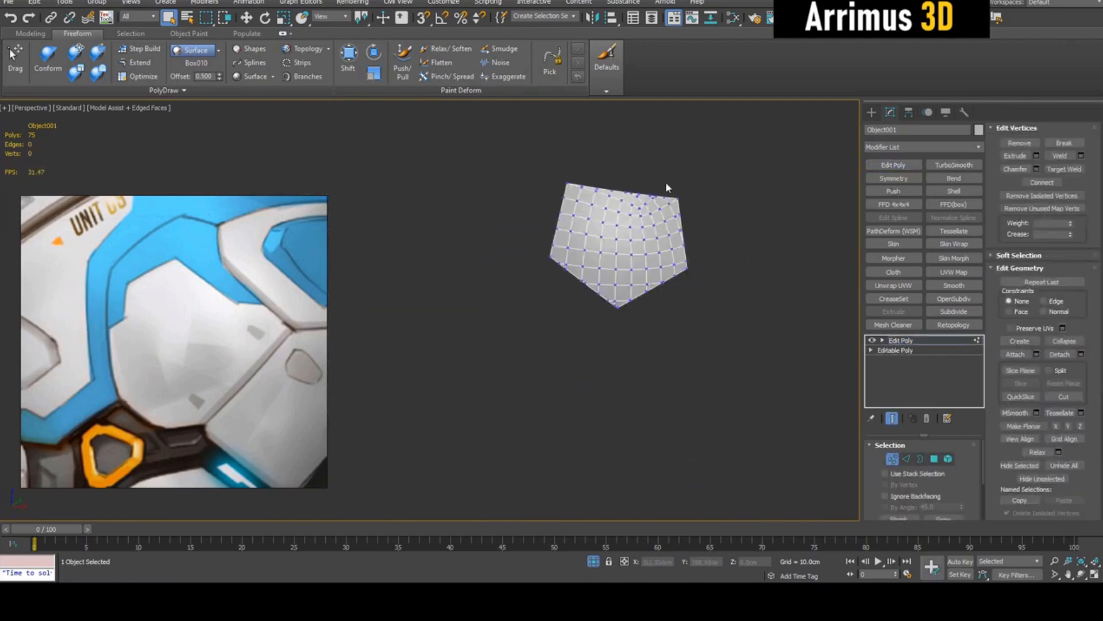
{"action": "scroll", "coordinate": [615, 259], "scroll_direction": "up", "scroll_amount": 4}
{"action": "scroll", "coordinate": [627, 393], "scroll_direction": "up", "scroll_amount": 2}
{"action": "scroll", "coordinate": [628, 393], "scroll_direction": "up", "scroll_amount": 2}
{"action": "key", "text": "4"}
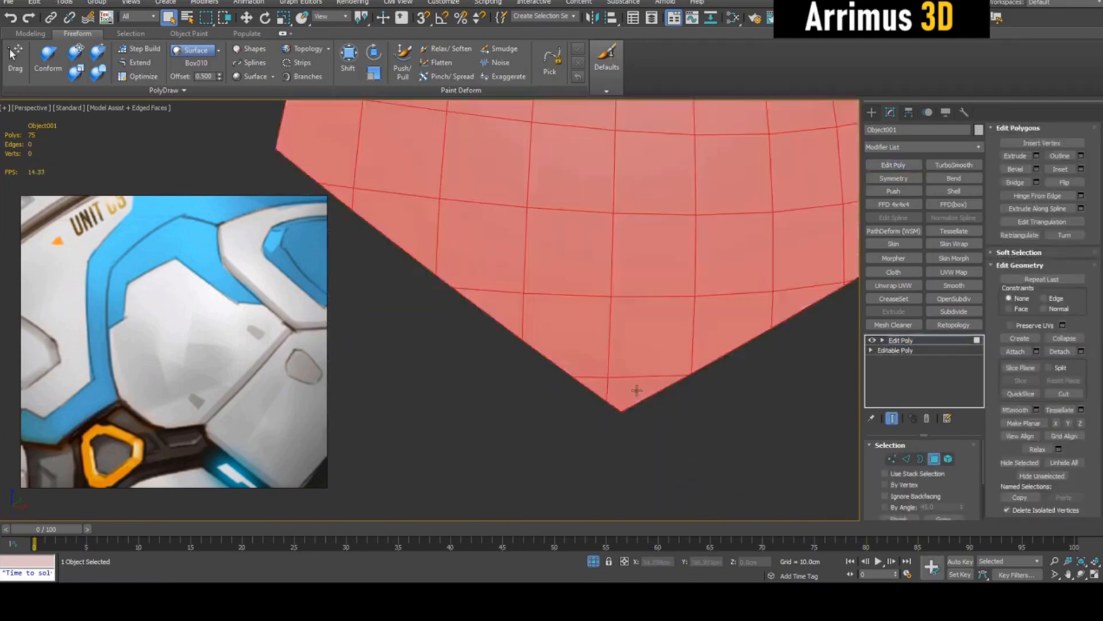
{"action": "left_click", "coordinate": [636, 390]}
{"action": "middle_click_drag", "start_coordinate": [611, 392], "coordinate": [612, 397]}
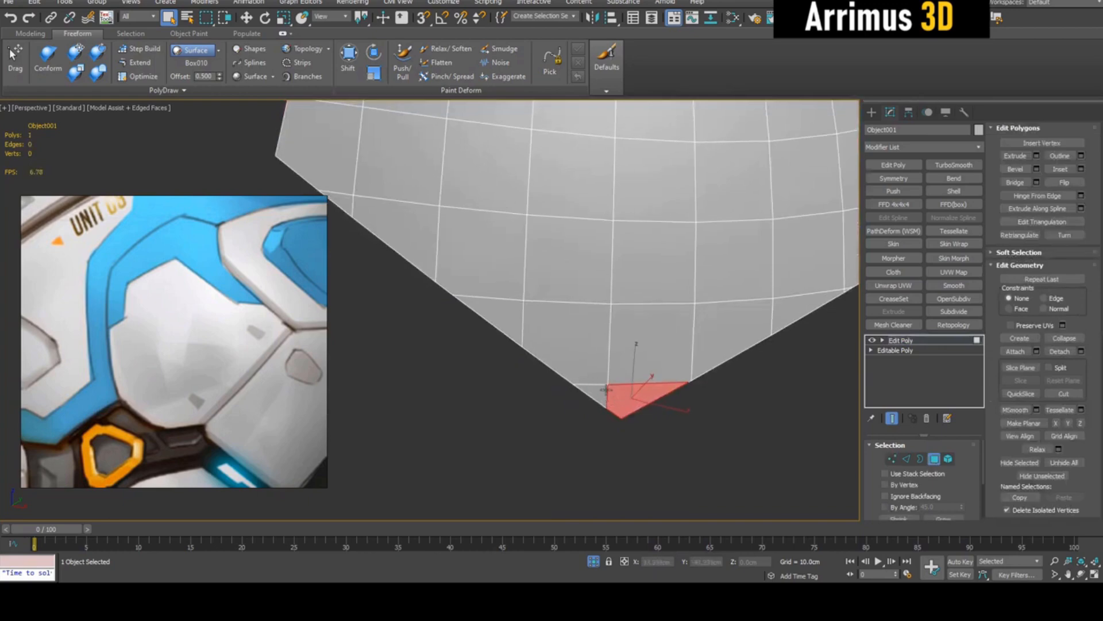
{"action": "left_click", "coordinate": [566, 343]}
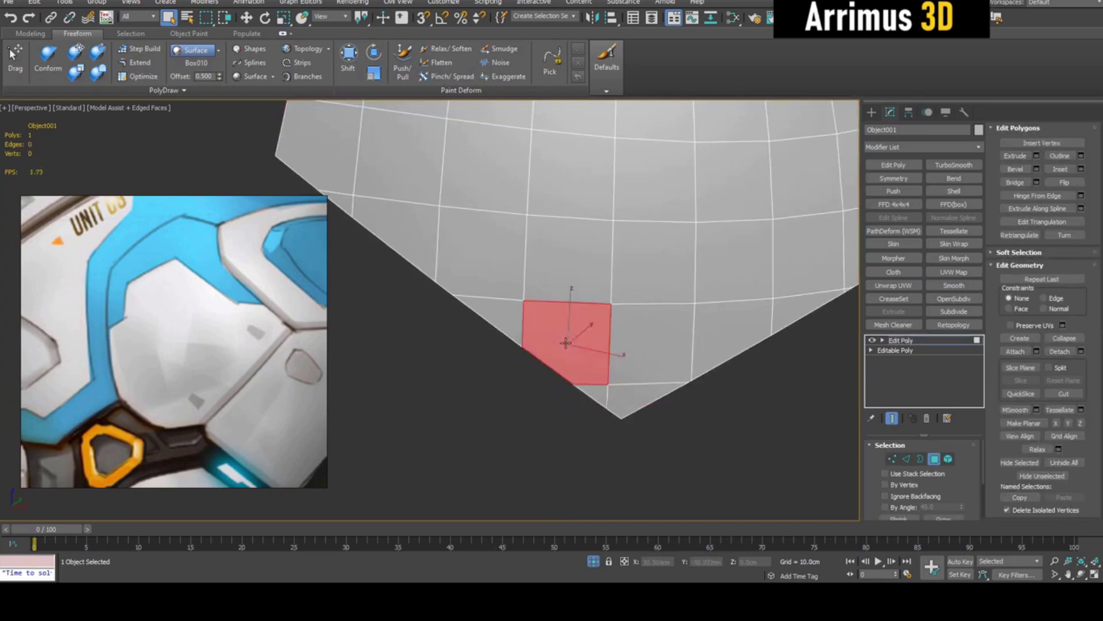
{"action": "left_click", "coordinate": [589, 390]}
{"action": "left_click", "coordinate": [512, 314]}
{"action": "scroll", "coordinate": [560, 327], "scroll_direction": "down", "scroll_amount": 2}
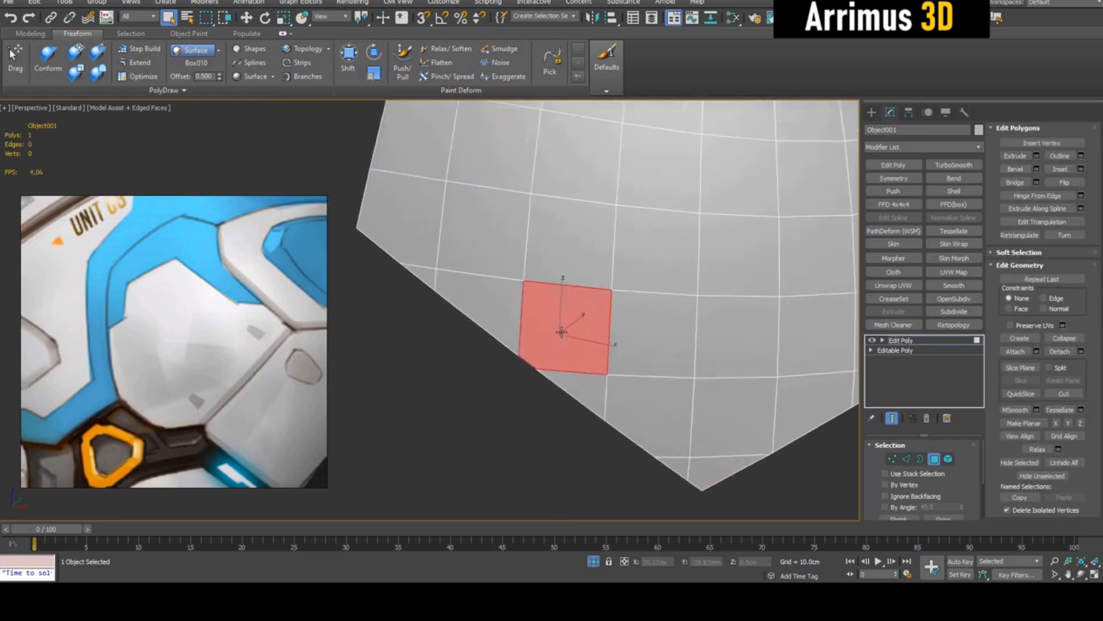
{"action": "scroll", "coordinate": [560, 328], "scroll_direction": "down", "scroll_amount": 3}
{"action": "key", "text": "ctrl+d"}
{"action": "scroll", "coordinate": [690, 274], "scroll_direction": "down", "scroll_amount": 2}
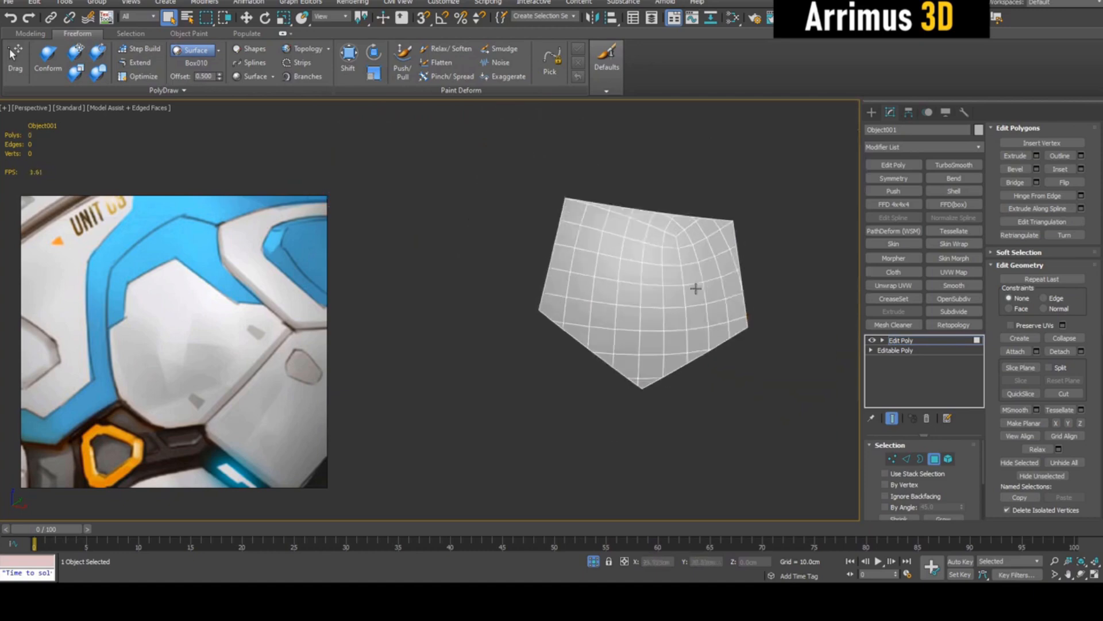
{"action": "scroll", "coordinate": [695, 284], "scroll_direction": "up", "scroll_amount": 4}
{"action": "key", "text": "1"}
Add a second Edit Poly, enter Vertex level and activate Cut.
{"action": "left_click", "coordinate": [893, 165]}
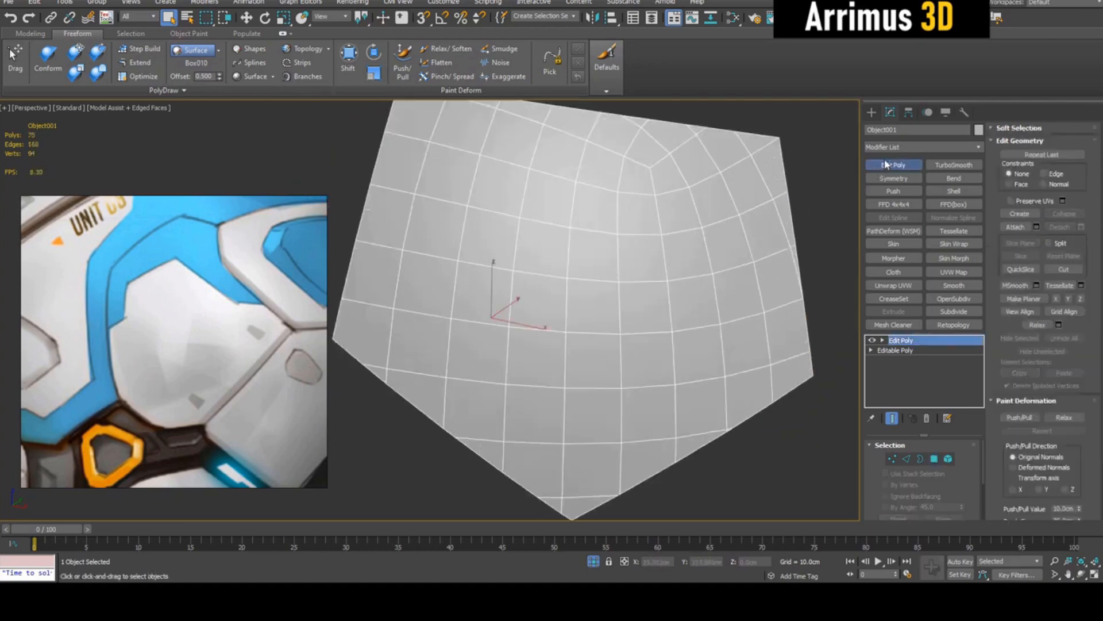
{"action": "key", "text": "1"}
{"action": "key", "text": "alt+c"}
{"action": "scroll", "coordinate": [424, 296], "scroll_direction": "down", "scroll_amount": 2}
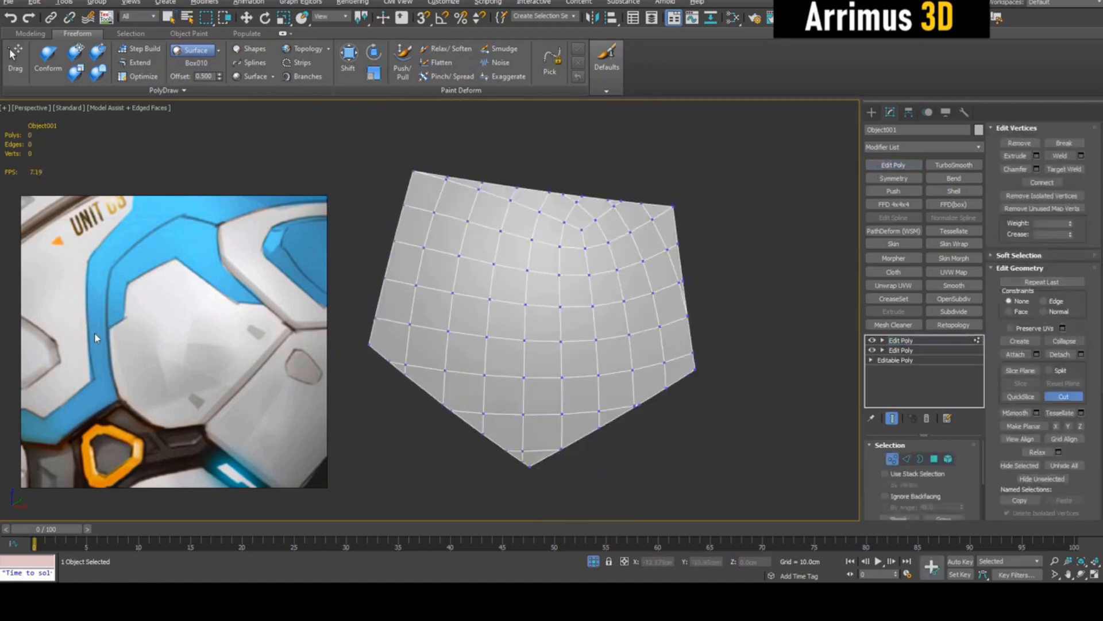
With Split on, cut a stepped line from the panel's left border to its right border.
{"action": "middle_click_drag", "start_coordinate": [544, 296], "coordinate": [574, 320]}
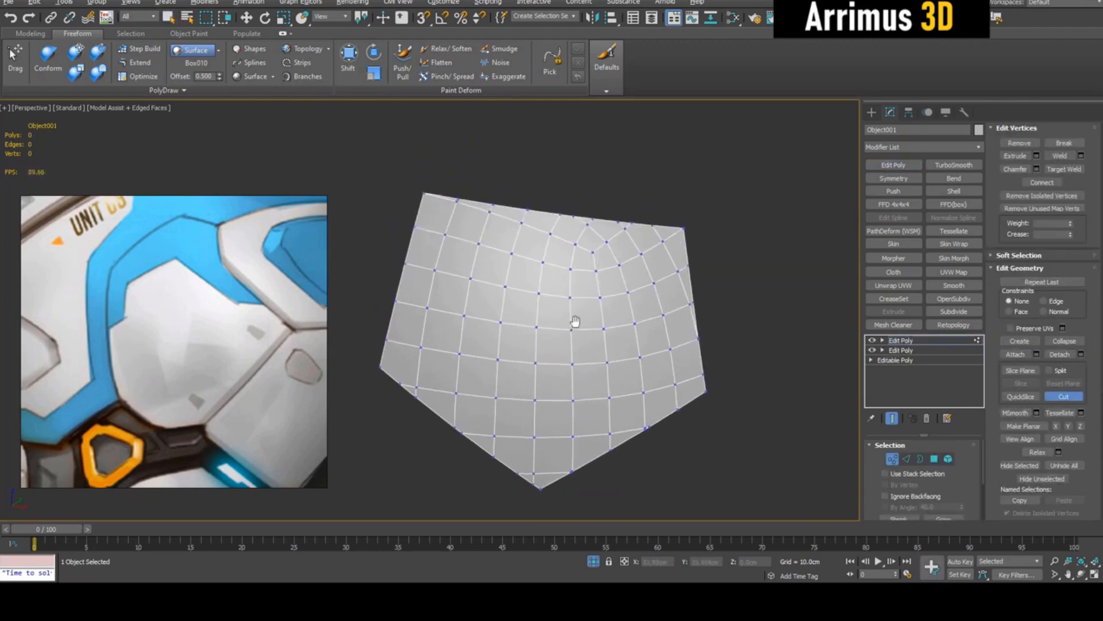
{"action": "left_click", "coordinate": [1049, 370]}
{"action": "middle_click_drag", "start_coordinate": [470, 271], "coordinate": [473, 278]}
{"action": "scroll", "coordinate": [394, 340], "scroll_direction": "up", "scroll_amount": 2}
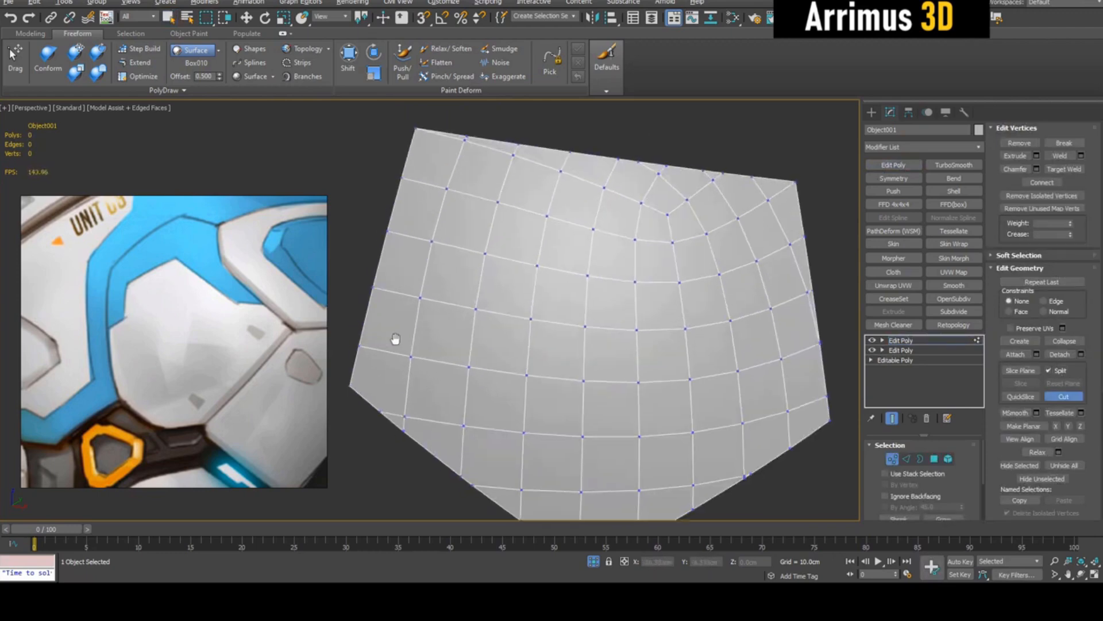
{"action": "scroll", "coordinate": [399, 334], "scroll_direction": "down", "scroll_amount": 2}
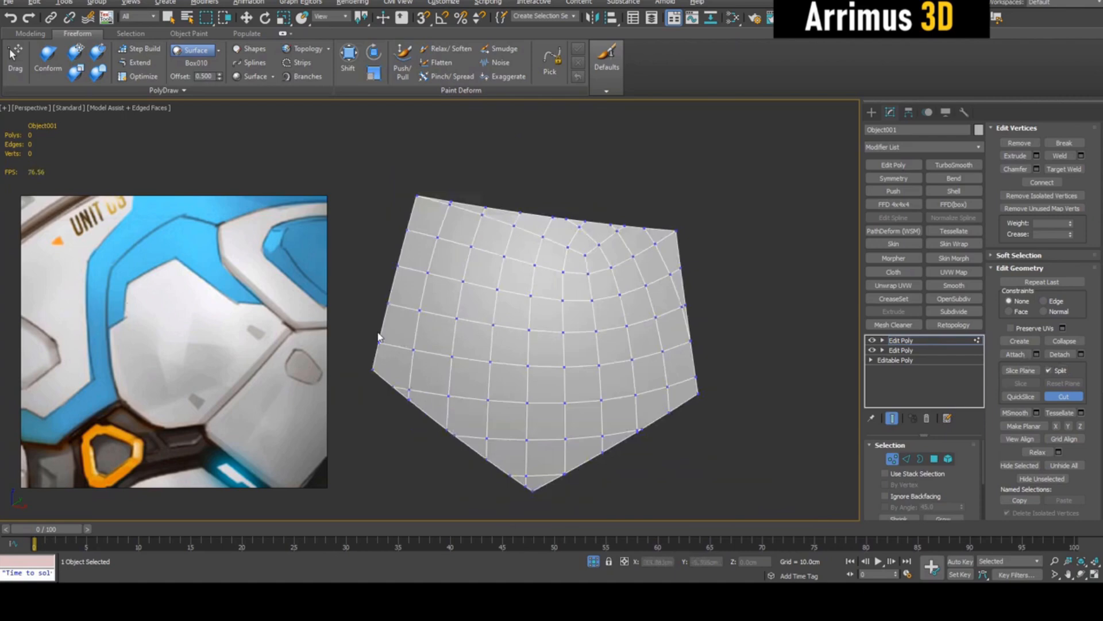
{"action": "left_click", "coordinate": [380, 332]}
{"action": "left_click", "coordinate": [424, 319]}
{"action": "left_click", "coordinate": [509, 244]}
{"action": "left_click", "coordinate": [613, 313]}
{"action": "scroll", "coordinate": [734, 282], "scroll_direction": "up", "scroll_amount": 3}
{"action": "scroll", "coordinate": [690, 285], "scroll_direction": "up", "scroll_amount": 2}
{"action": "scroll", "coordinate": [691, 285], "scroll_direction": "down", "scroll_amount": 5}
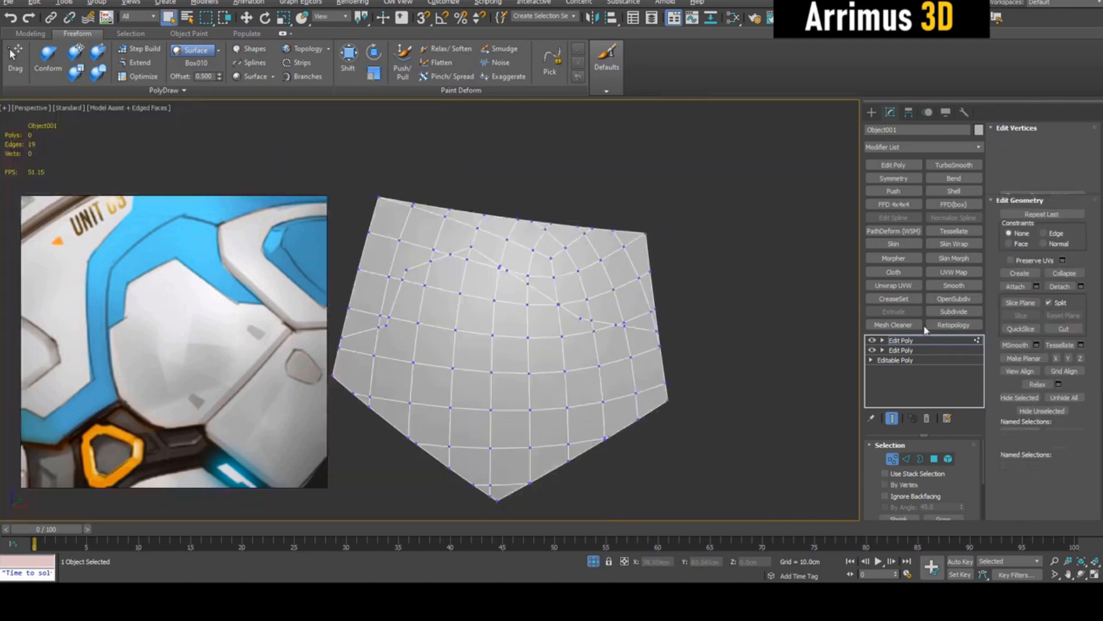
Select the strip above the cut at Element level and bring up Detach.
{"action": "key", "text": "5"}
{"action": "left_click", "coordinate": [591, 261]}
{"action": "middle_click_drag", "start_coordinate": [591, 261], "coordinate": [661, 276]}
{"action": "key", "text": "alt+d"}
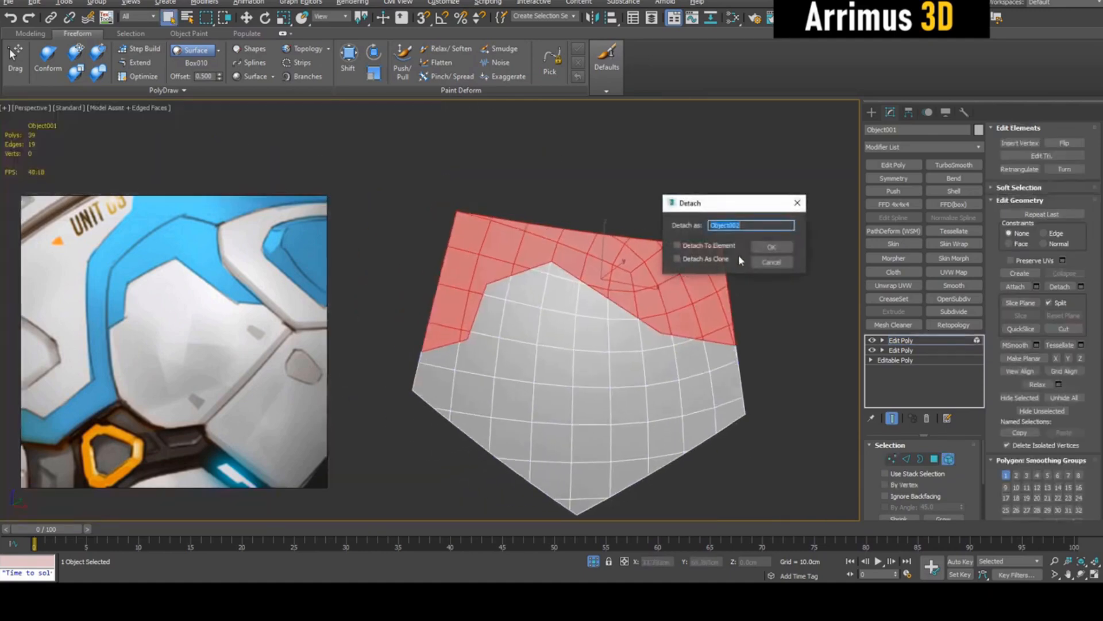
Detach the top strip as its own object and collapse the modifier stack.
{"action": "left_click", "coordinate": [770, 247]}
{"action": "mouse_move", "coordinate": [655, 287]}
{"action": "middle_mouse_down", "text": "alt"}
{"action": "mouse_move", "coordinate": [616, 271]}
{"action": "mouse_move", "coordinate": [602, 339]}
{"action": "middle_mouse_up", "text": "alt"}
{"action": "key", "text": "w"}
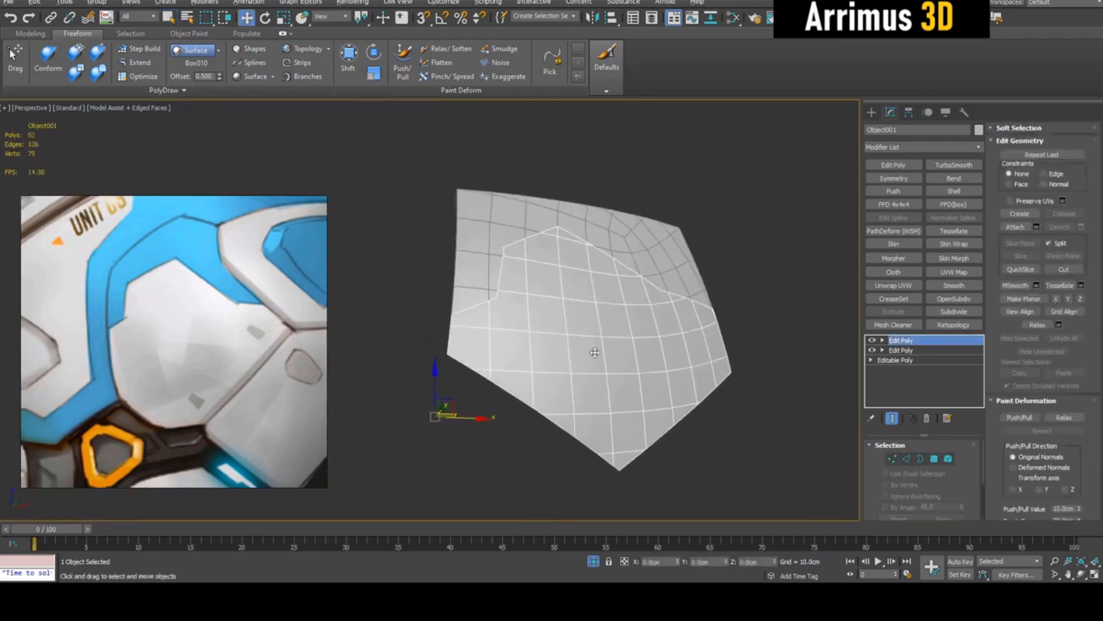
{"action": "key", "text": "ctrl+c"}
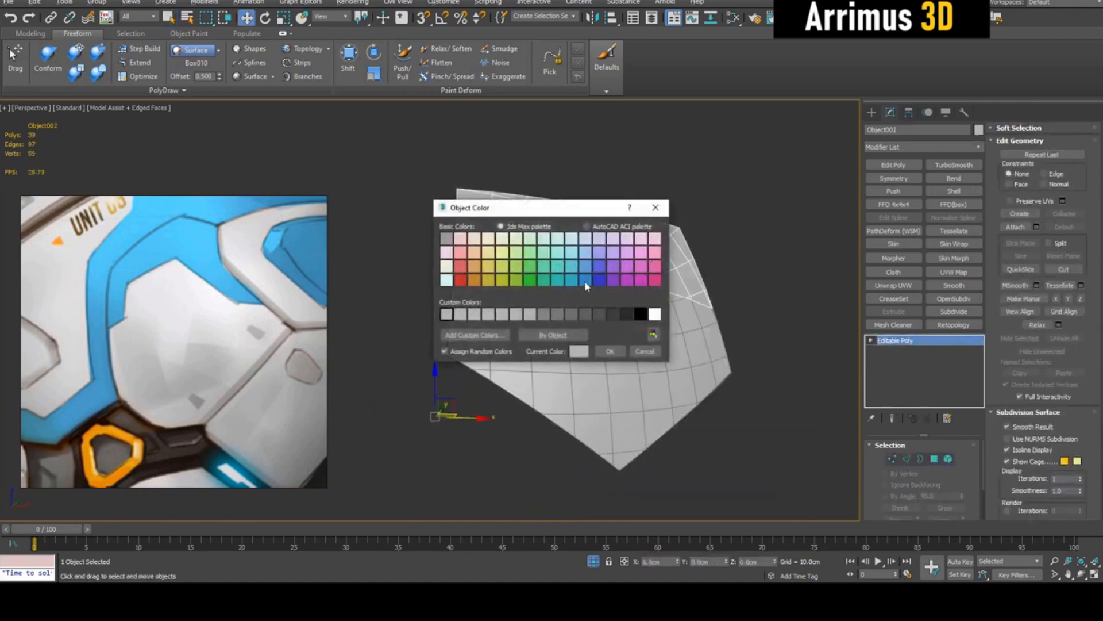
Colour the detached Object002 strip blue and orbit to view the panels front-on.
{"action": "left_click", "coordinate": [586, 286]}
{"action": "left_click", "coordinate": [610, 351]}
{"action": "scroll", "coordinate": [769, 267], "scroll_direction": "up", "scroll_amount": 2}
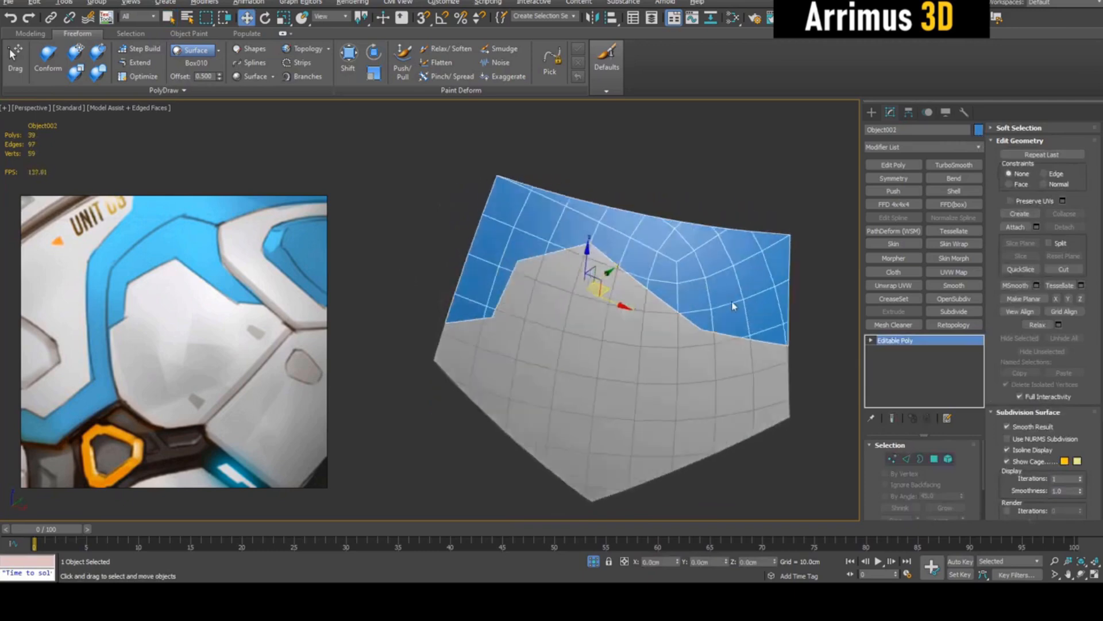
{"action": "middle_click_drag", "start_coordinate": [732, 305], "coordinate": [651, 237], "text": "alt"}
{"action": "key", "text": "q"}
{"action": "scroll", "coordinate": [651, 237], "scroll_direction": "up", "scroll_amount": 2}
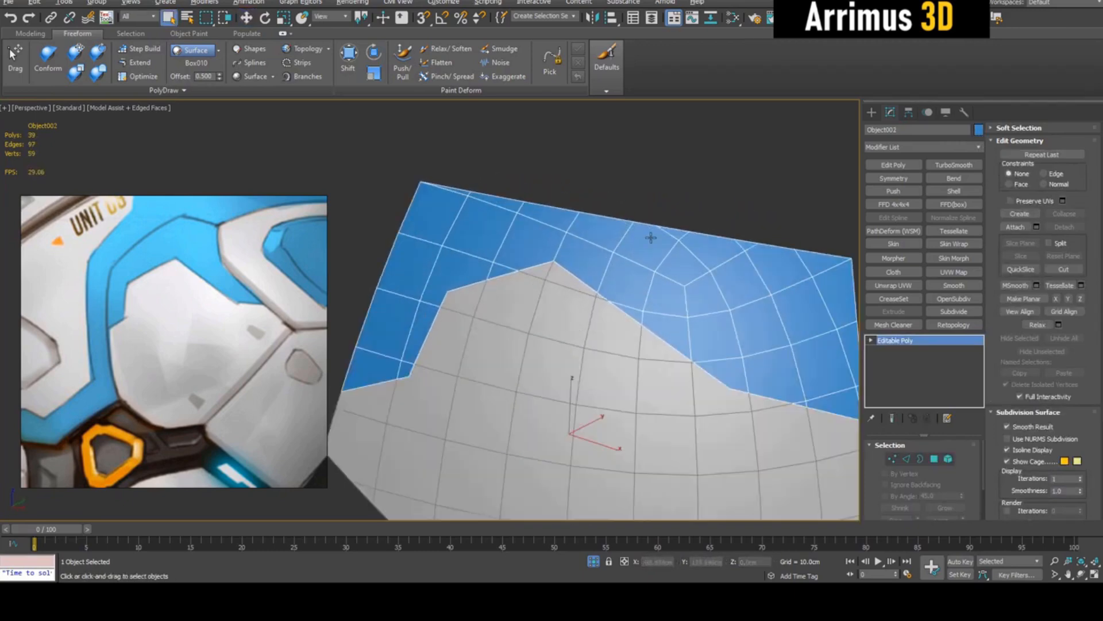
{"action": "scroll", "coordinate": [586, 232], "scroll_direction": "down", "scroll_amount": 2}
{"action": "mouse_move", "coordinate": [603, 245]}
{"action": "middle_mouse_down", "text": "alt"}
{"action": "mouse_move", "coordinate": [614, 294]}
{"action": "mouse_move", "coordinate": [670, 300]}
{"action": "middle_mouse_up", "text": "alt"}
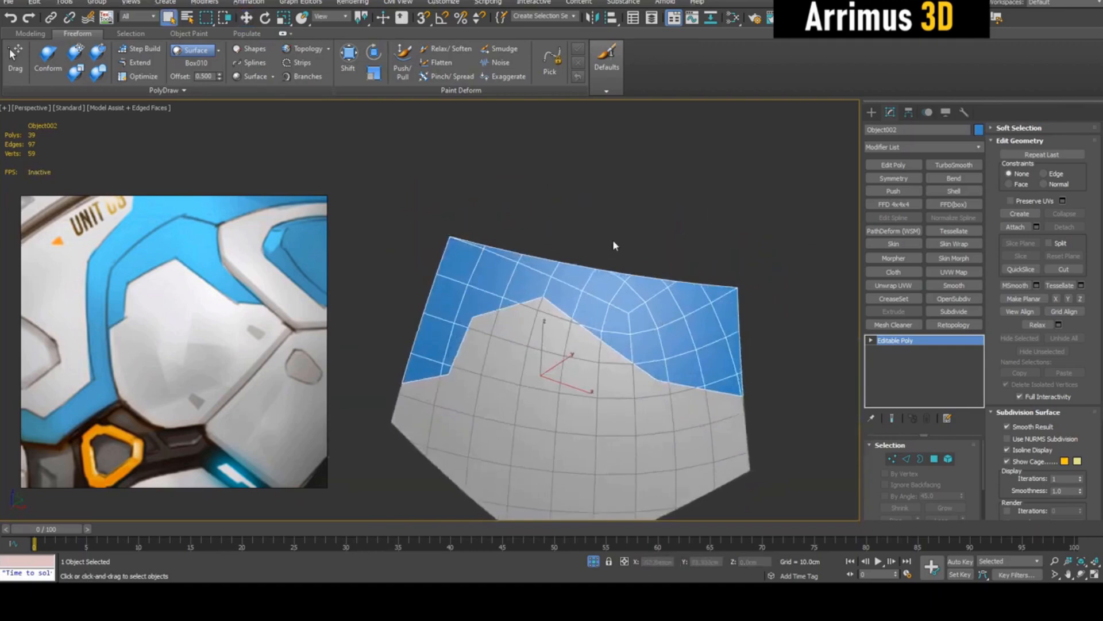
{"action": "scroll", "coordinate": [603, 294], "scroll_direction": "up", "scroll_amount": 2}
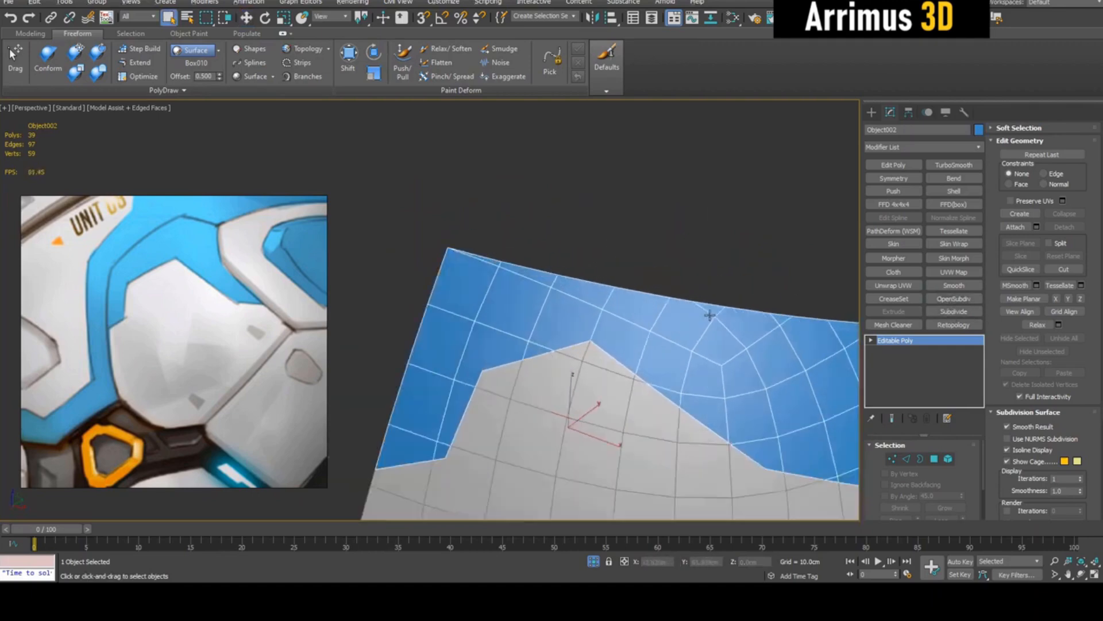
Add a Retopology modifier at 5000 faces and compute the blue panel's quad mesh.
{"action": "mouse_move", "coordinate": [603, 293]}
{"action": "middle_mouse_down", "text": "alt"}
{"action": "mouse_move", "coordinate": [715, 266]}
{"action": "mouse_move", "coordinate": [703, 272]}
{"action": "middle_mouse_up", "text": "alt"}
{"action": "scroll", "coordinate": [695, 278], "scroll_direction": "down", "scroll_amount": 2}
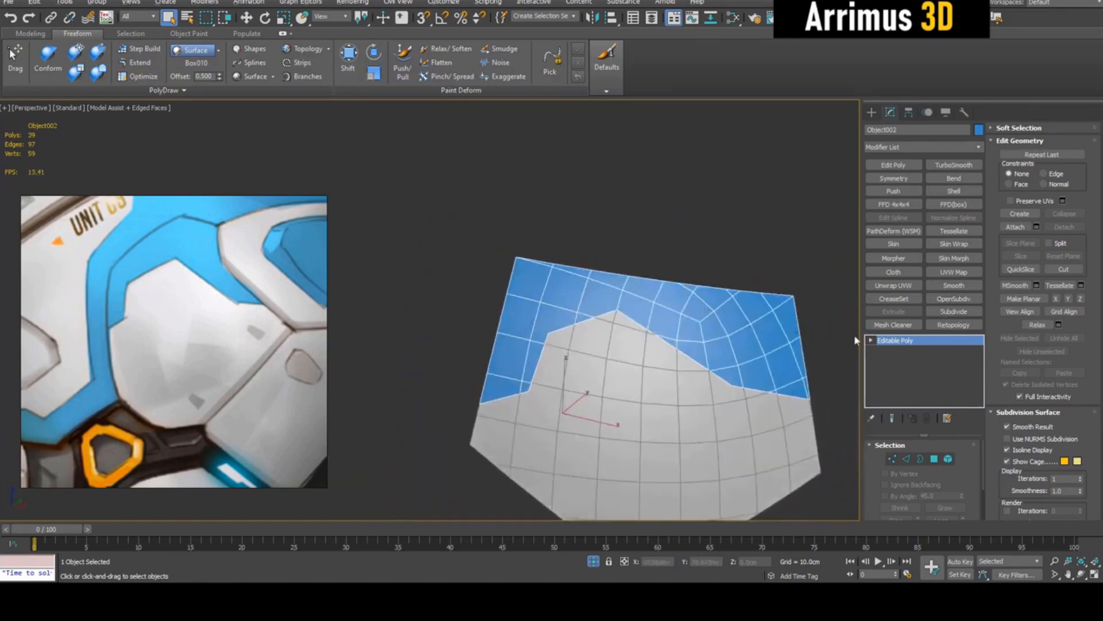
{"action": "left_click", "coordinate": [952, 325]}
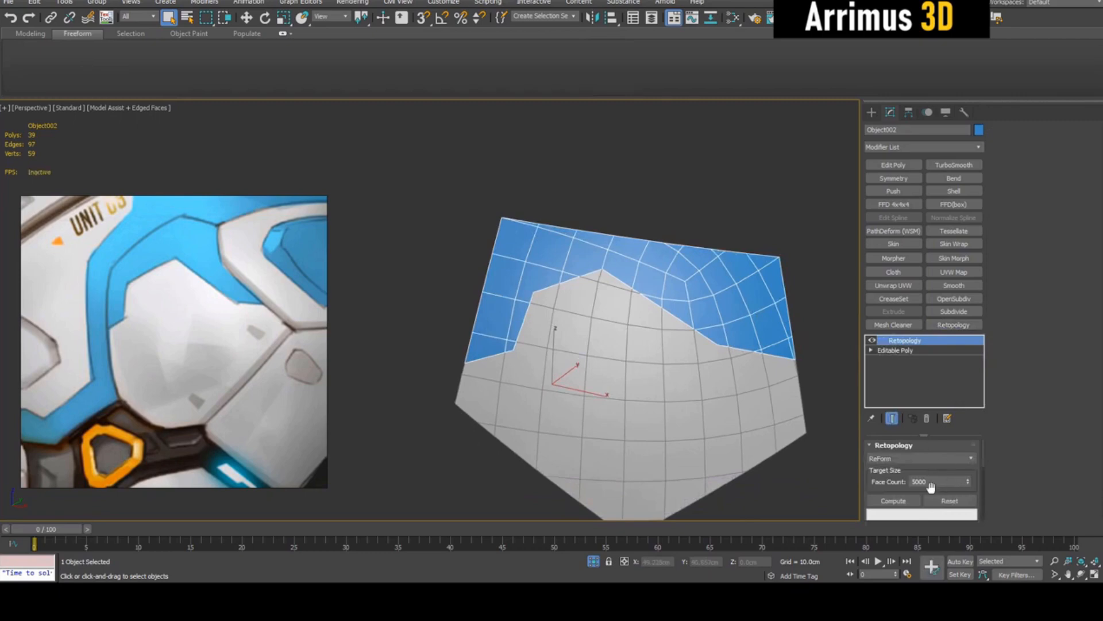
{"action": "left_click", "coordinate": [893, 501]}
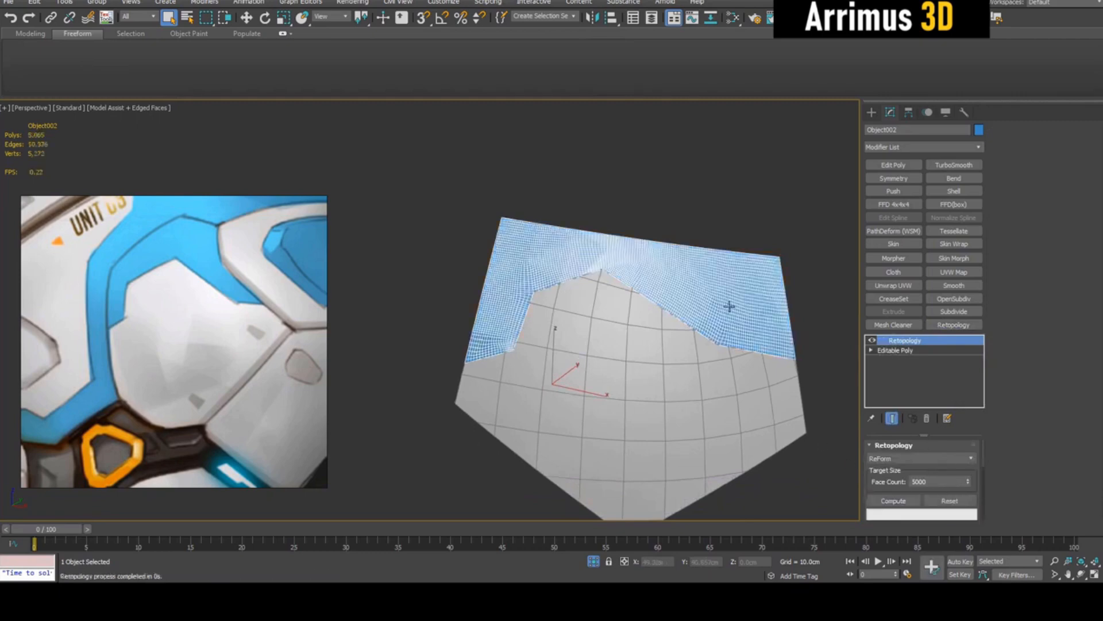
Orbit and toggle Edged Faces to inspect the retopologized mesh.
{"action": "key", "text": "F4"}
{"action": "mouse_move", "coordinate": [584, 254]}
{"action": "middle_mouse_down", "text": "alt"}
{"action": "mouse_move", "coordinate": [658, 295]}
{"action": "mouse_move", "coordinate": [646, 360]}
{"action": "middle_mouse_up", "text": "alt"}
{"action": "scroll", "coordinate": [646, 359], "scroll_direction": "up", "scroll_amount": 5}
{"action": "key", "text": "F4"}
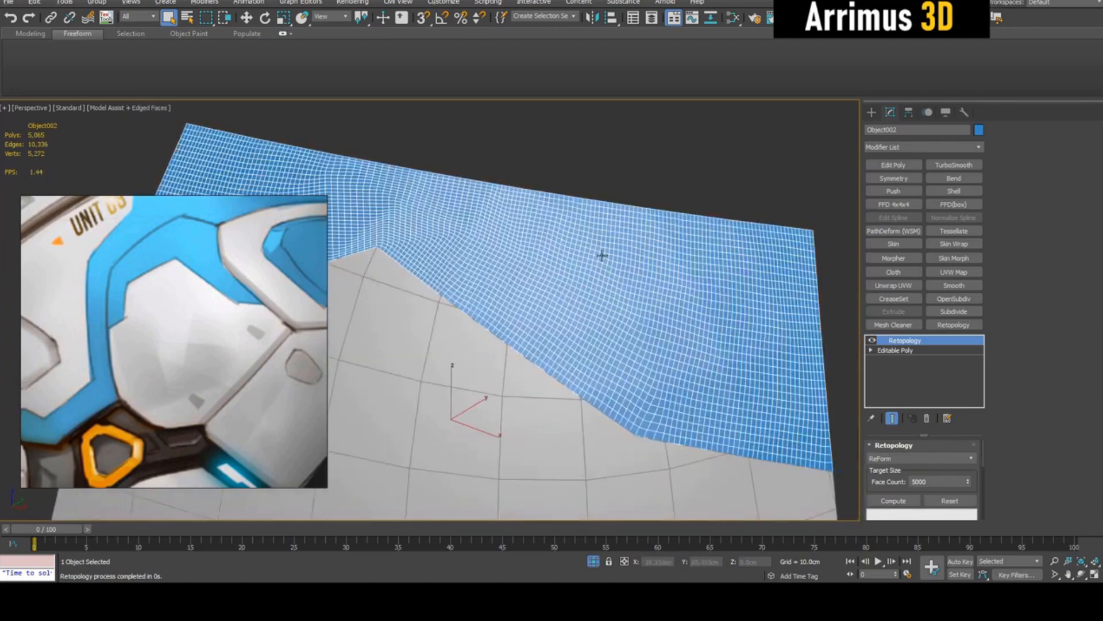
{"action": "key", "text": "F4"}
{"action": "scroll", "coordinate": [602, 255], "scroll_direction": "down", "scroll_amount": 5}
{"action": "key", "text": "F4"}
{"action": "mouse_move", "coordinate": [601, 254]}
{"action": "middle_mouse_down", "text": "alt"}
{"action": "mouse_move", "coordinate": [667, 305]}
{"action": "mouse_move", "coordinate": [770, 351]}
{"action": "middle_mouse_up", "text": "alt"}
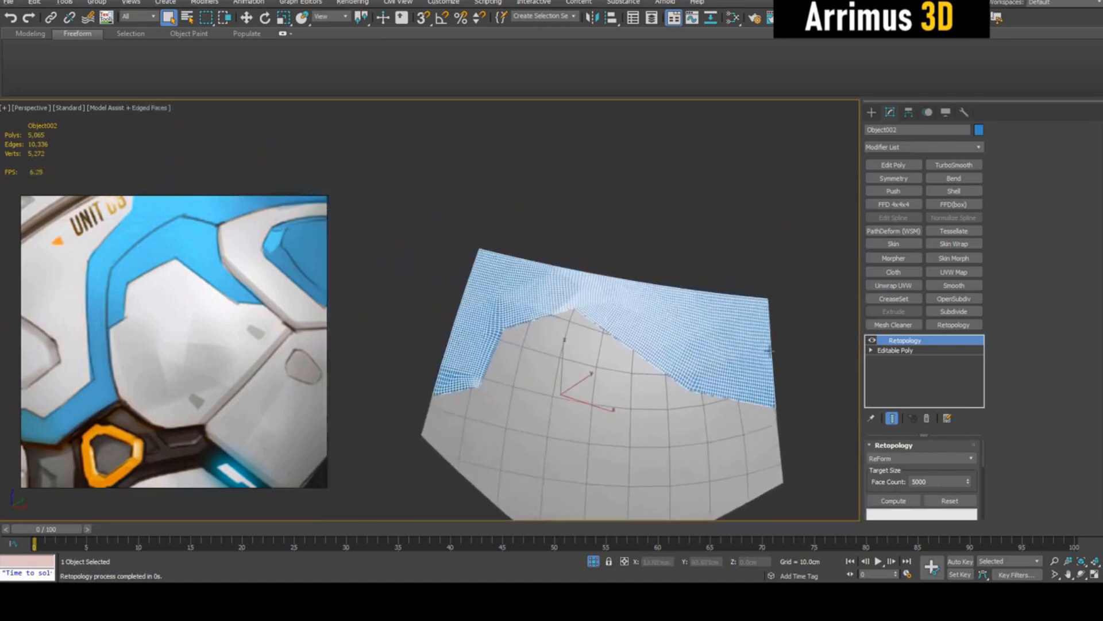
{"action": "key", "text": "F4"}
{"action": "scroll", "coordinate": [695, 322], "scroll_direction": "up", "scroll_amount": 3}
{"action": "key", "text": "F4"}
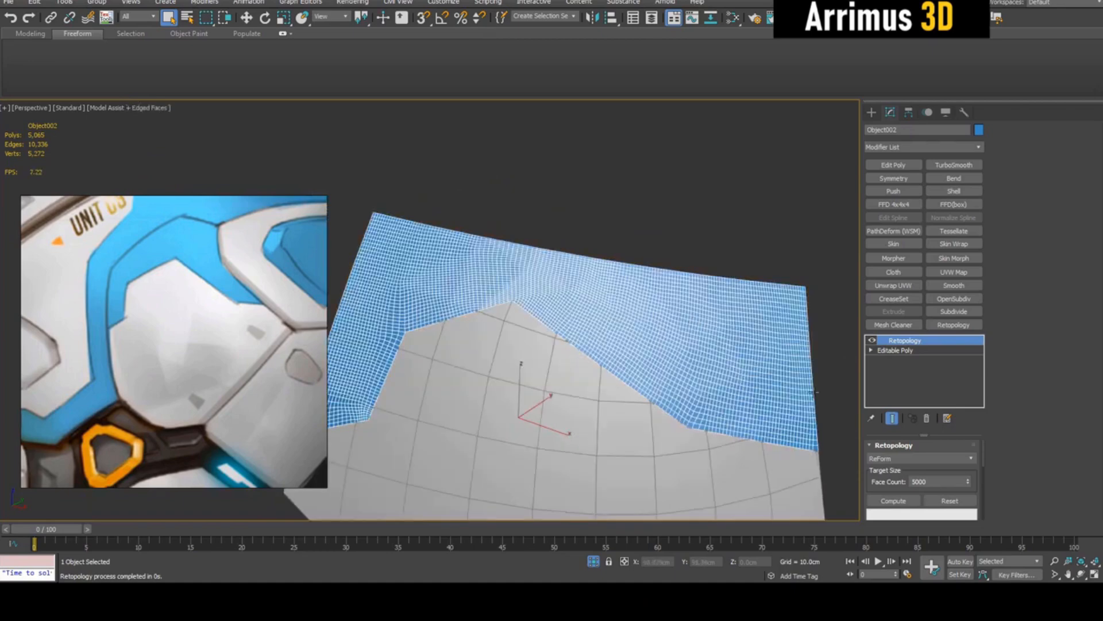
{"action": "mouse_move", "coordinate": [638, 355]}
{"action": "middle_mouse_down", "text": "alt"}
{"action": "mouse_move", "coordinate": [648, 264]}
{"action": "mouse_move", "coordinate": [656, 383]}
{"action": "middle_mouse_up", "text": "alt"}
{"action": "type", "text": "2"}
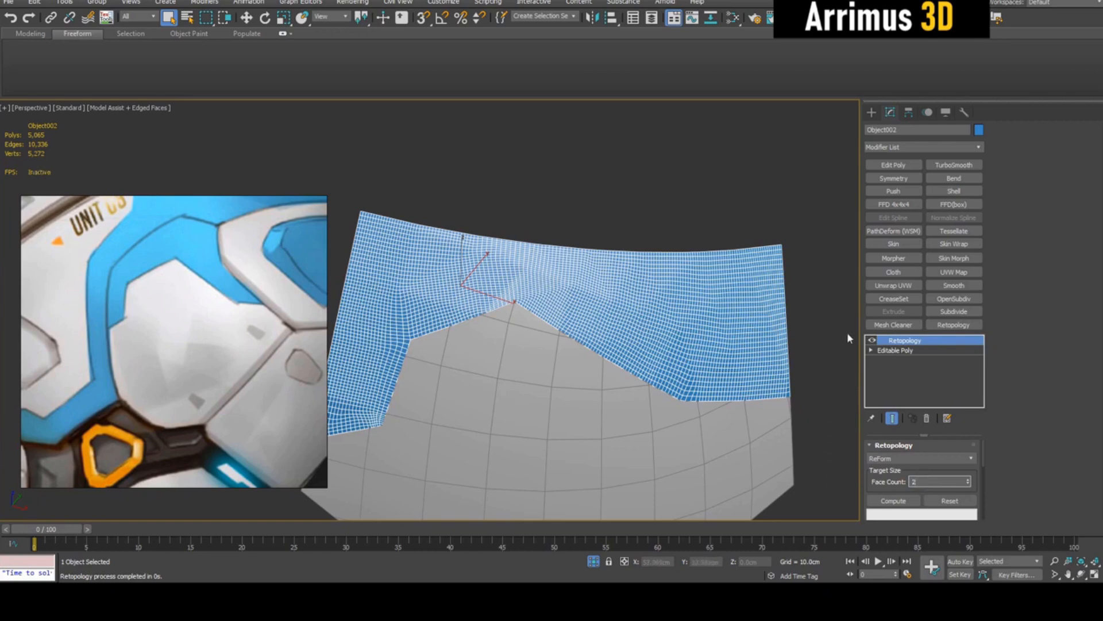
{"action": "type", "text": "000"}
Recompute the retopology at 2000 then 500 faces, checking each result.
{"action": "left_click", "coordinate": [901, 503]}
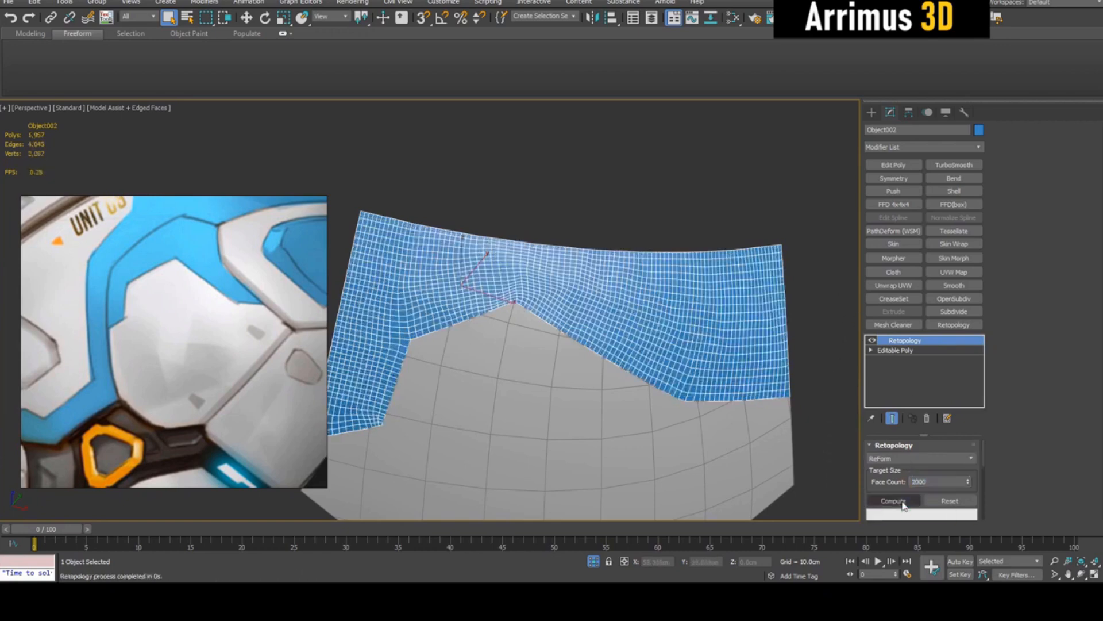
{"action": "key", "text": "F4"}
{"action": "middle_click_drag", "start_coordinate": [678, 332], "coordinate": [661, 328], "text": "alt"}
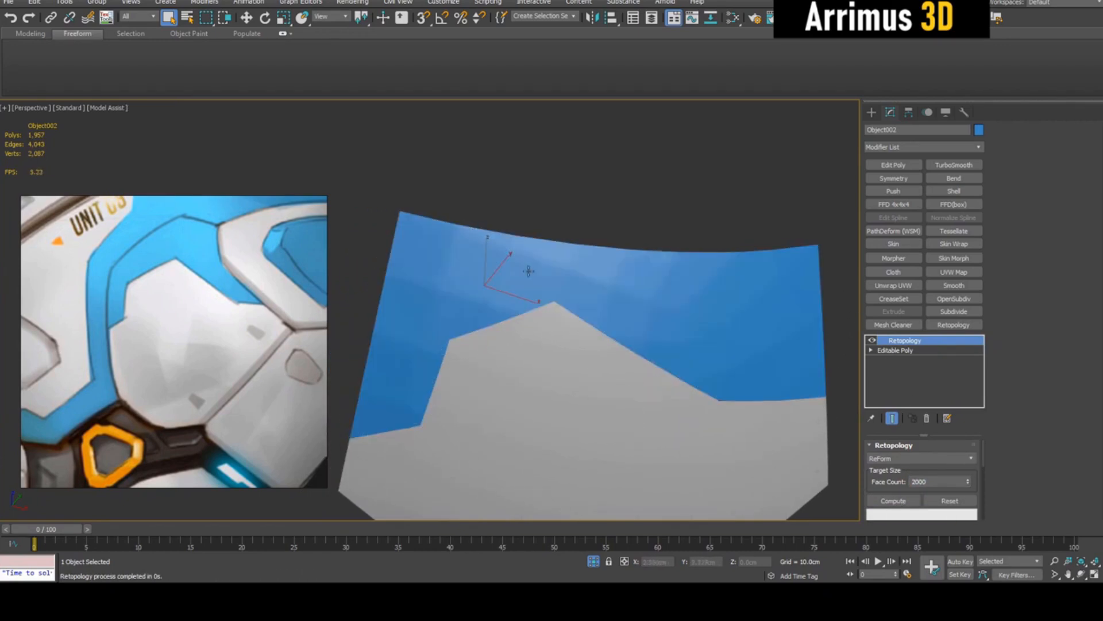
{"action": "key", "text": "F4"}
{"action": "key", "text": "F4"}
{"action": "key", "text": "F4"}
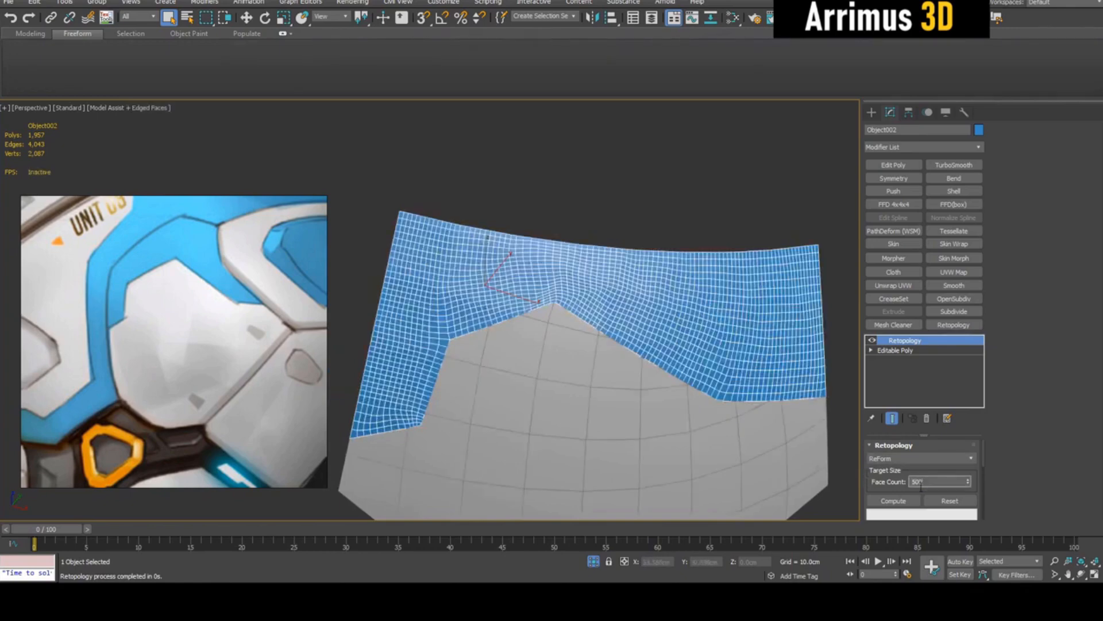
{"action": "left_click", "coordinate": [914, 501]}
{"action": "key", "text": "F4"}
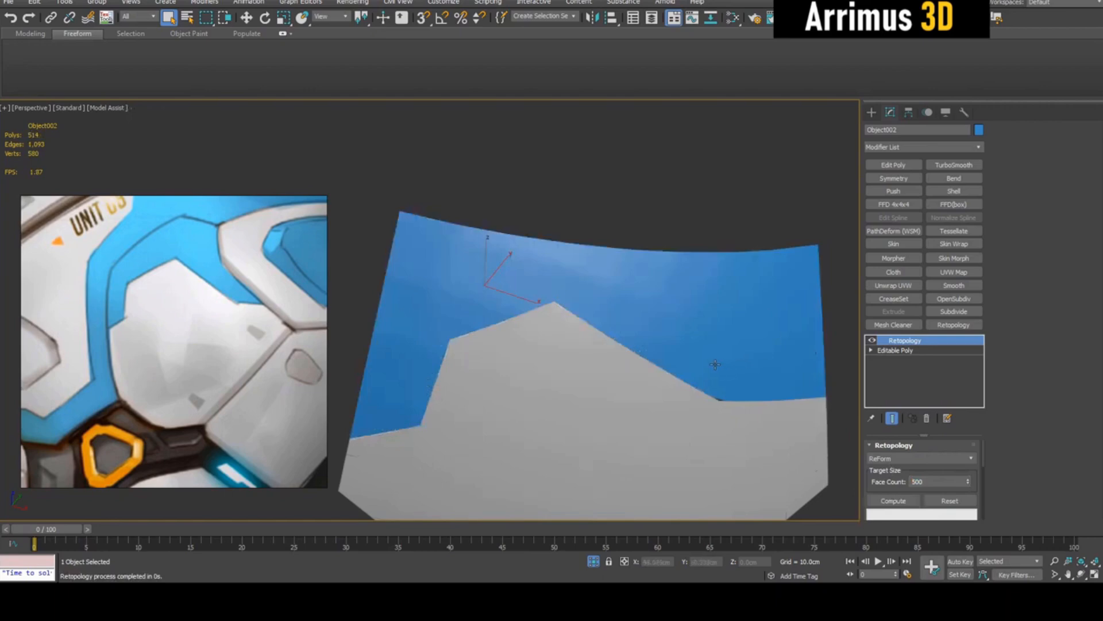
{"action": "mouse_move", "coordinate": [715, 364]}
{"action": "middle_mouse_down", "text": "alt"}
{"action": "mouse_move", "coordinate": [692, 315]}
{"action": "mouse_move", "coordinate": [695, 335]}
{"action": "middle_mouse_up", "text": "alt"}
{"action": "key", "text": "F4"}
{"action": "type", "text": "2"}
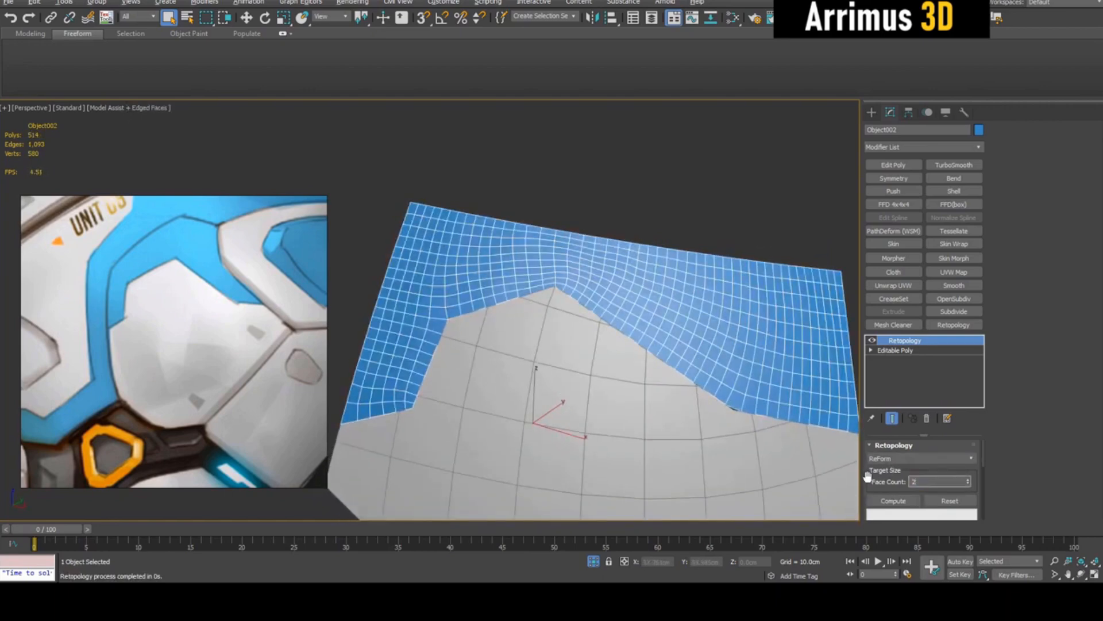
{"action": "type", "text": "00"}
Recompute at 200 then 50 faces and add an Edit Poly above the retopology.
{"action": "left_click", "coordinate": [914, 502]}
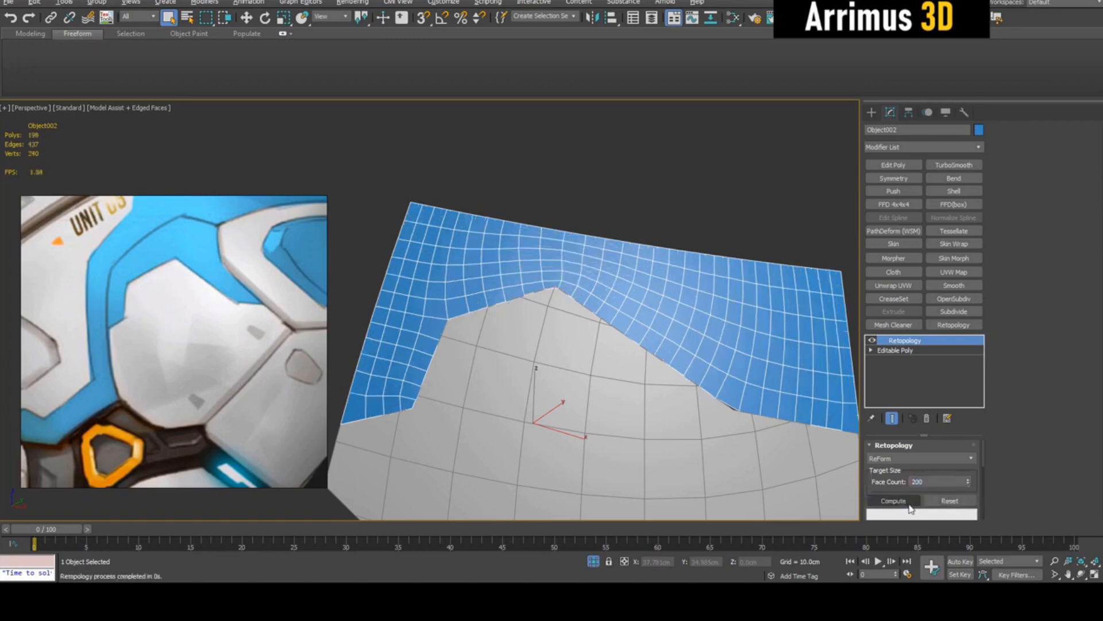
{"action": "mouse_move", "coordinate": [674, 322]}
{"action": "middle_mouse_down", "text": "alt"}
{"action": "mouse_move", "coordinate": [681, 308]}
{"action": "mouse_move", "coordinate": [701, 341]}
{"action": "middle_mouse_up", "text": "alt"}
{"action": "key", "text": "F4"}
{"action": "key", "text": "F4"}
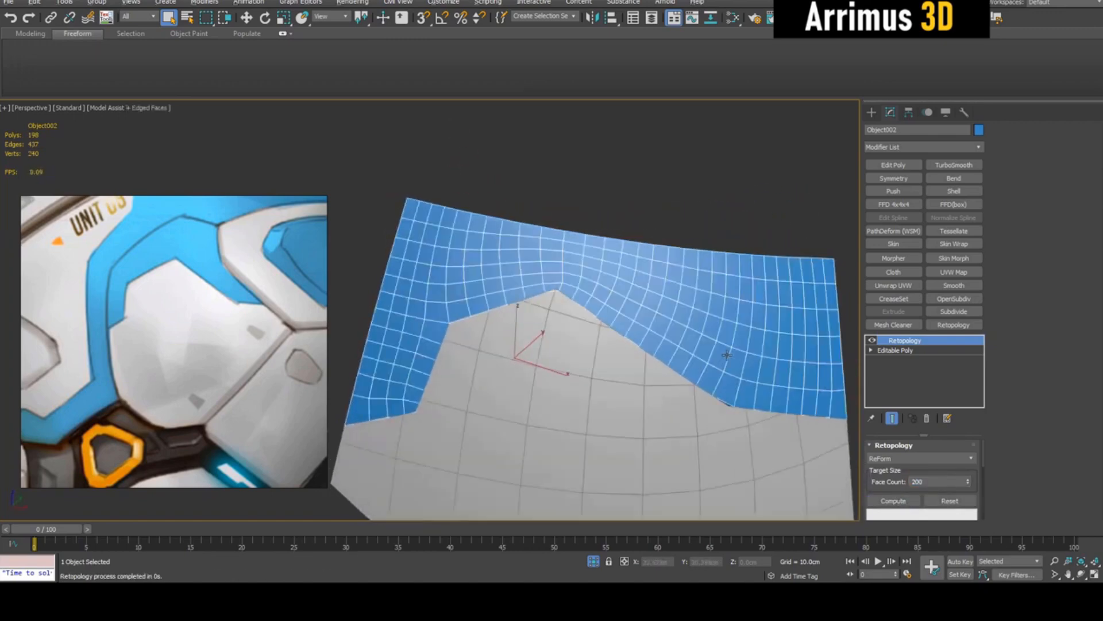
{"action": "type", "text": "50"}
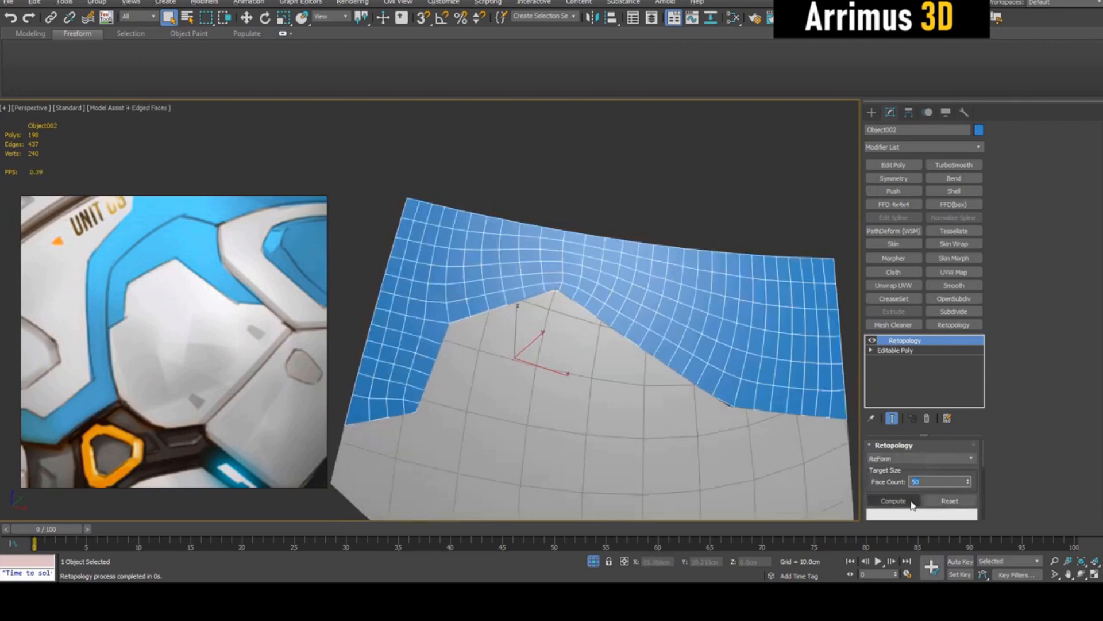
{"action": "left_click", "coordinate": [905, 501]}
{"action": "mouse_move", "coordinate": [732, 375]}
{"action": "middle_mouse_down", "text": "alt"}
{"action": "mouse_move", "coordinate": [745, 266]}
{"action": "mouse_move", "coordinate": [806, 279]}
{"action": "middle_mouse_up", "text": "alt"}
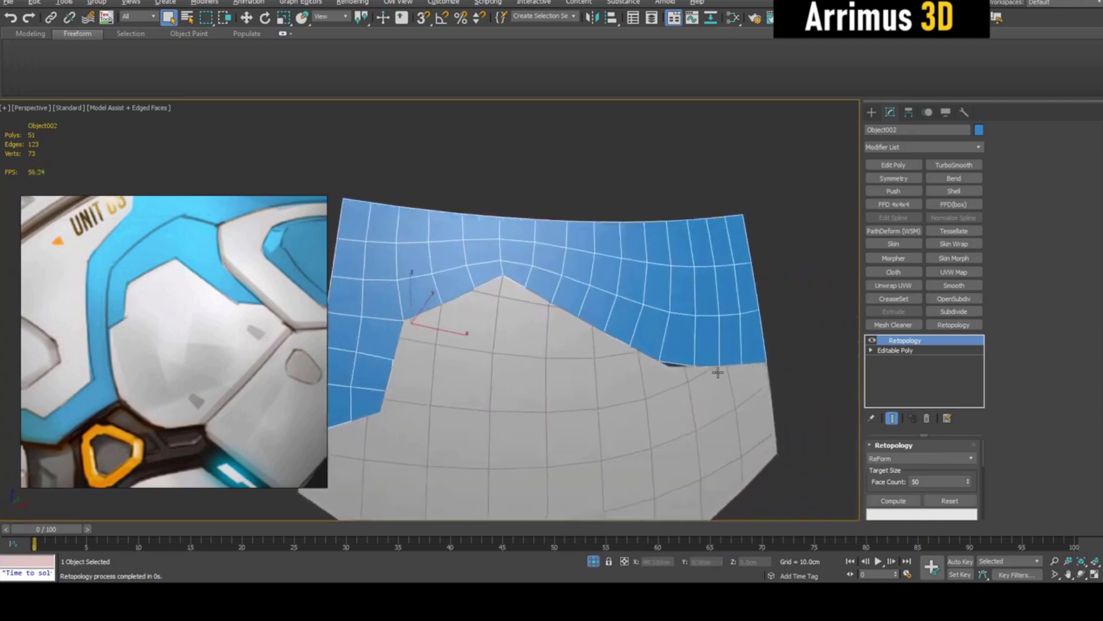
{"action": "left_click", "coordinate": [893, 165]}
{"action": "middle_click_drag", "start_coordinate": [792, 336], "coordinate": [792, 322]}
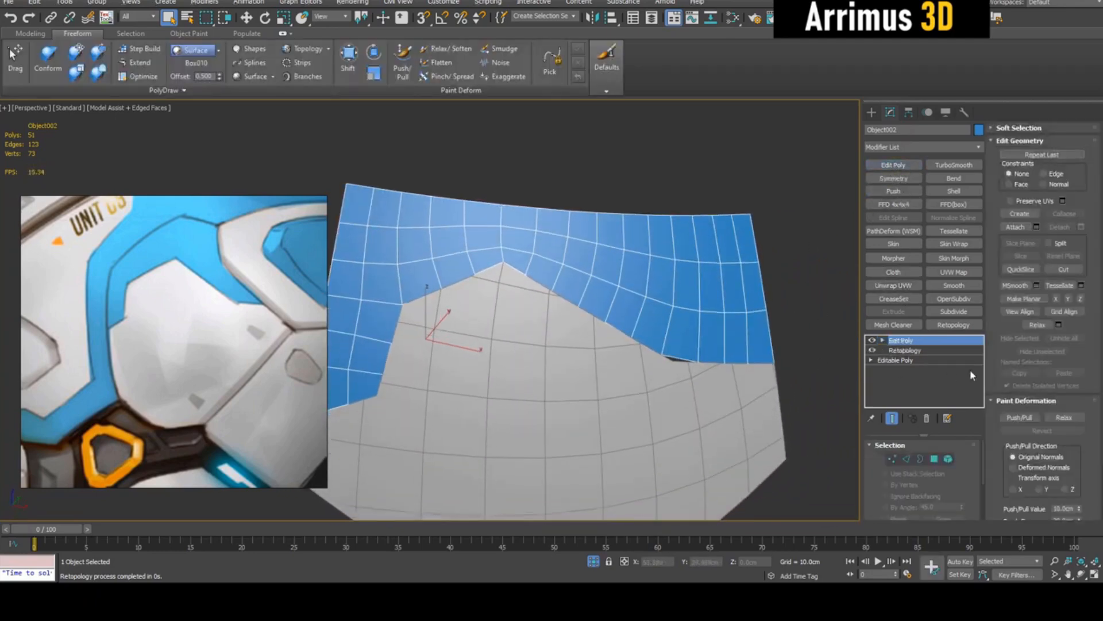
Collapse the stack to an editable poly, add Edit Poly, enter Vertex level and check snap settings.
{"action": "right_click", "coordinate": [905, 342]}
{"action": "left_click", "coordinate": [945, 187]}
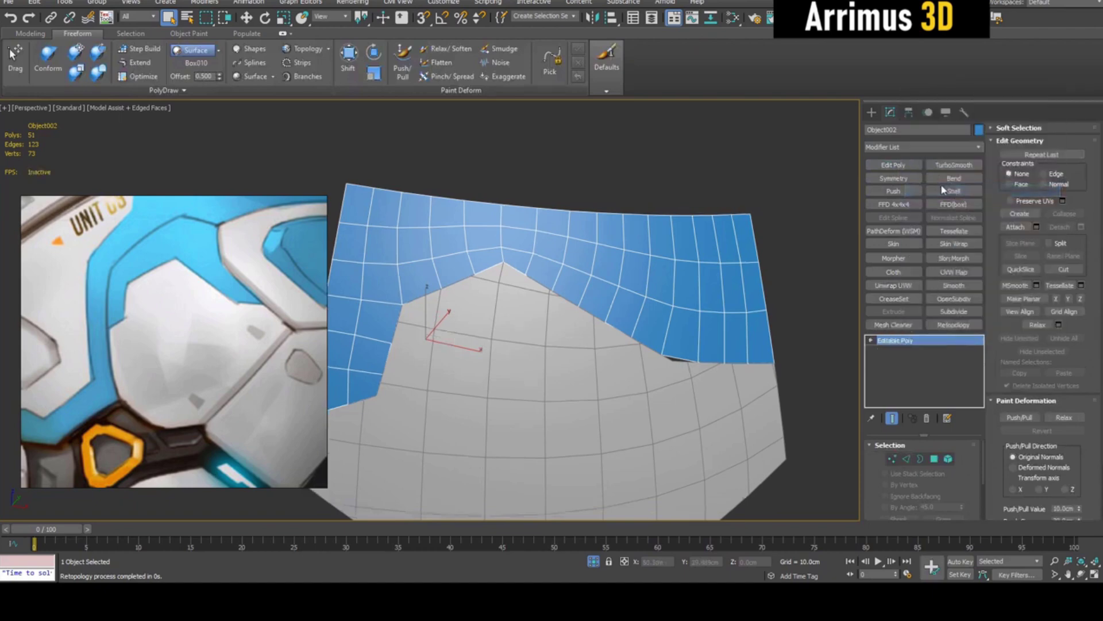
{"action": "left_click", "coordinate": [896, 164]}
{"action": "key", "text": "1"}
{"action": "middle_click_drag", "start_coordinate": [842, 220], "coordinate": [668, 344], "text": "alt"}
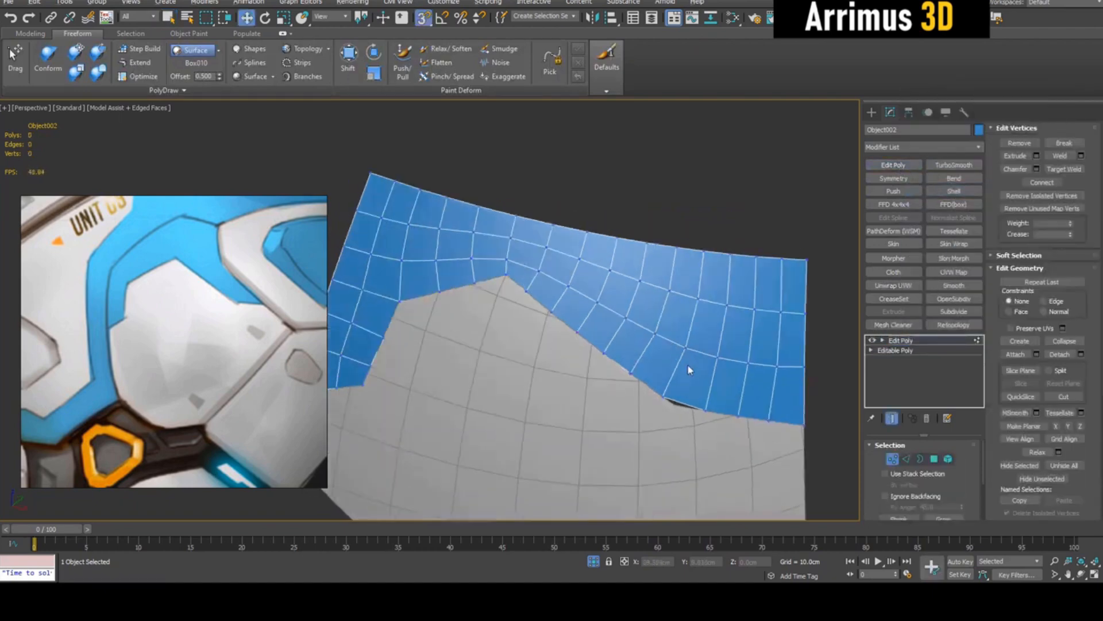
{"action": "scroll", "coordinate": [688, 369], "scroll_direction": "up", "scroll_amount": 3}
{"action": "right_click", "coordinate": [424, 18]}
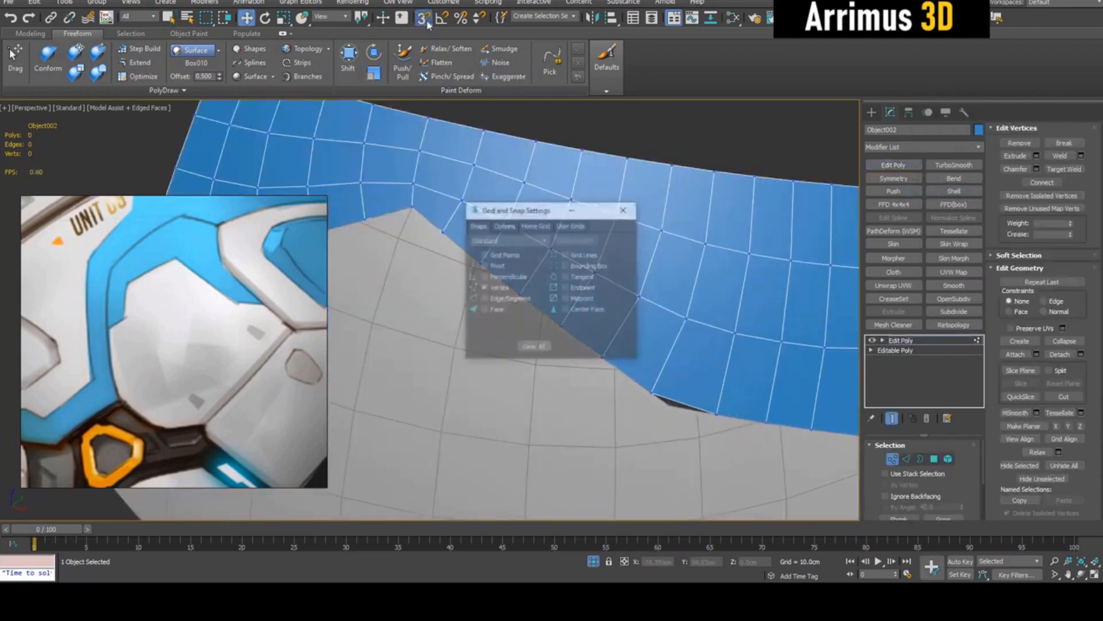
{"action": "left_click", "coordinate": [625, 210]}
{"action": "scroll", "coordinate": [650, 312], "scroll_direction": "up", "scroll_amount": 2}
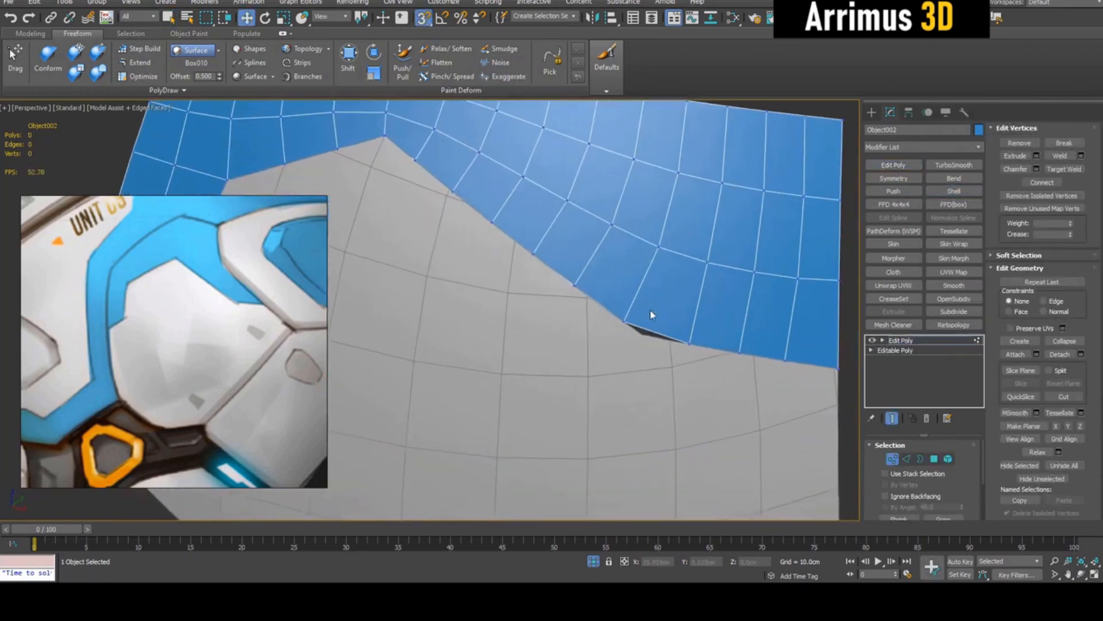
{"action": "scroll", "coordinate": [646, 327], "scroll_direction": "up", "scroll_amount": 2}
{"action": "scroll", "coordinate": [605, 349], "scroll_direction": "up", "scroll_amount": 2}
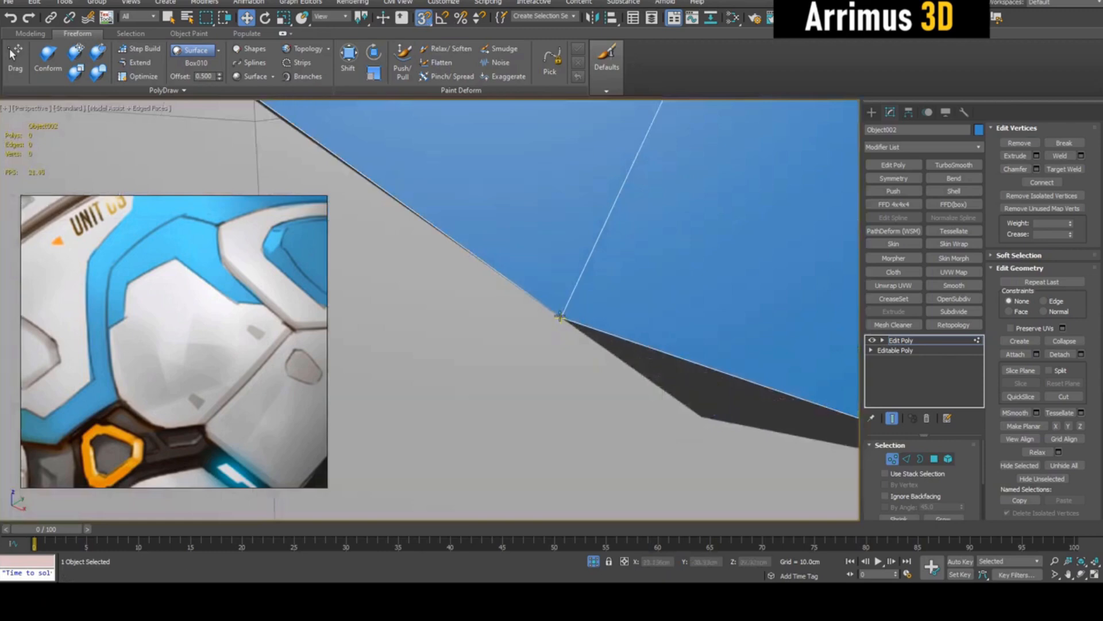
Select vertices along the strip's lower edge to line up with the grey panel's border.
{"action": "left_click", "coordinate": [562, 317]}
{"action": "middle_click_drag", "start_coordinate": [565, 319], "coordinate": [676, 363]}
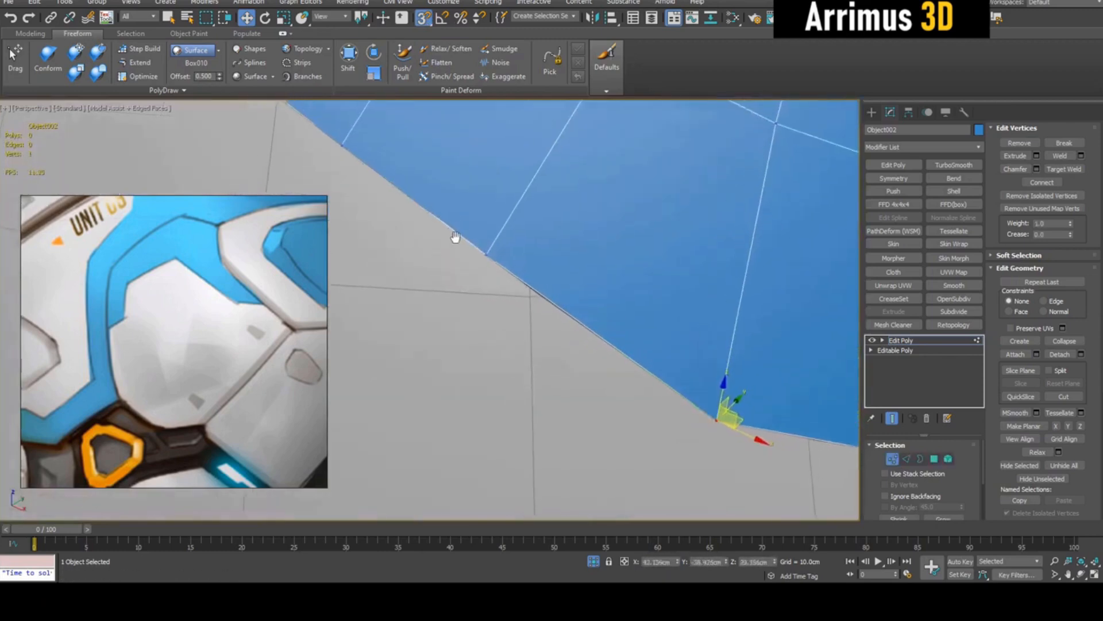
{"action": "mouse_move", "coordinate": [456, 239]}
{"action": "middle_mouse_down", "text": "alt"}
{"action": "mouse_move", "coordinate": [508, 271]}
{"action": "mouse_move", "coordinate": [558, 282]}
{"action": "mouse_move", "coordinate": [601, 249]}
{"action": "mouse_move", "coordinate": [611, 284]}
{"action": "middle_mouse_up", "text": "alt"}
{"action": "left_click", "coordinate": [519, 276]}
{"action": "scroll", "coordinate": [558, 282], "scroll_direction": "down", "scroll_amount": 5}
{"action": "key", "text": "1"}
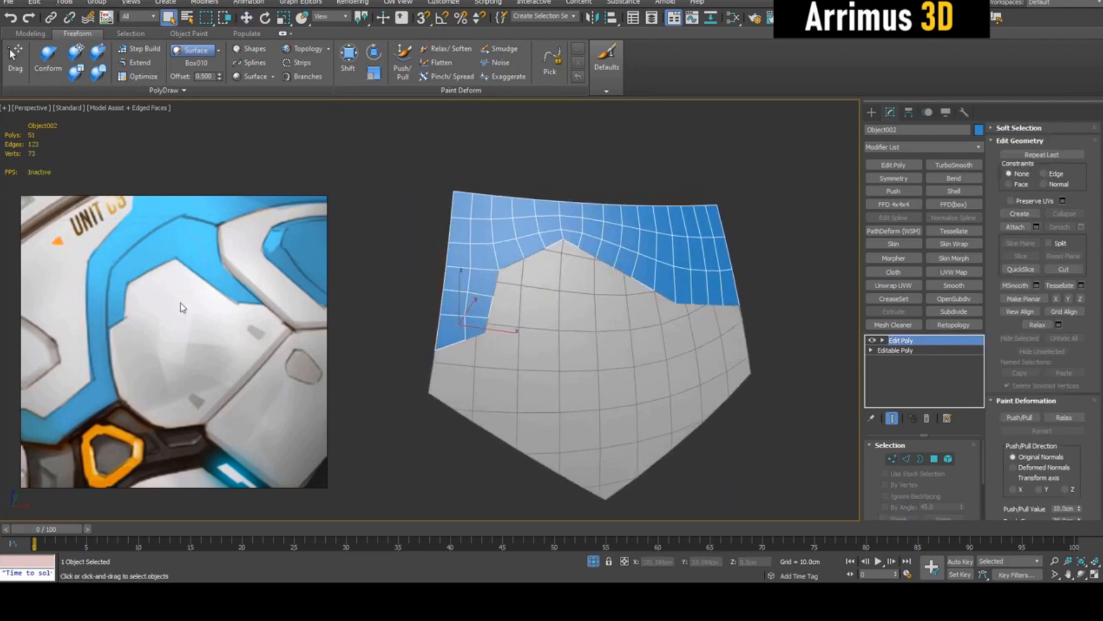
{"action": "scroll", "coordinate": [266, 310], "scroll_direction": "down", "scroll_amount": 1}
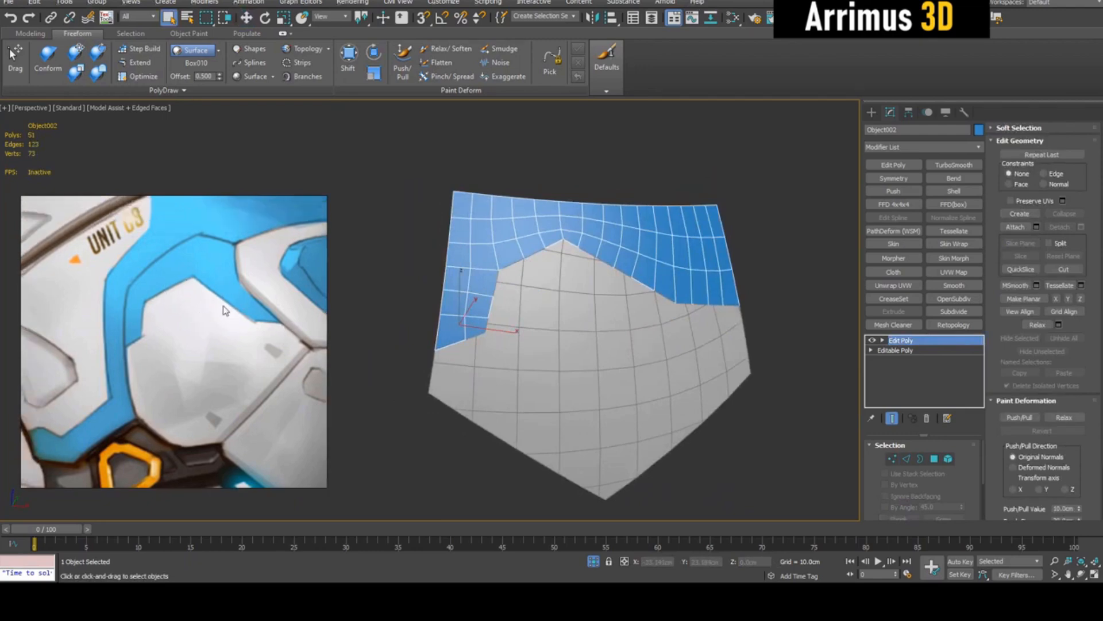
{"action": "scroll", "coordinate": [221, 307], "scroll_direction": "down", "scroll_amount": 1}
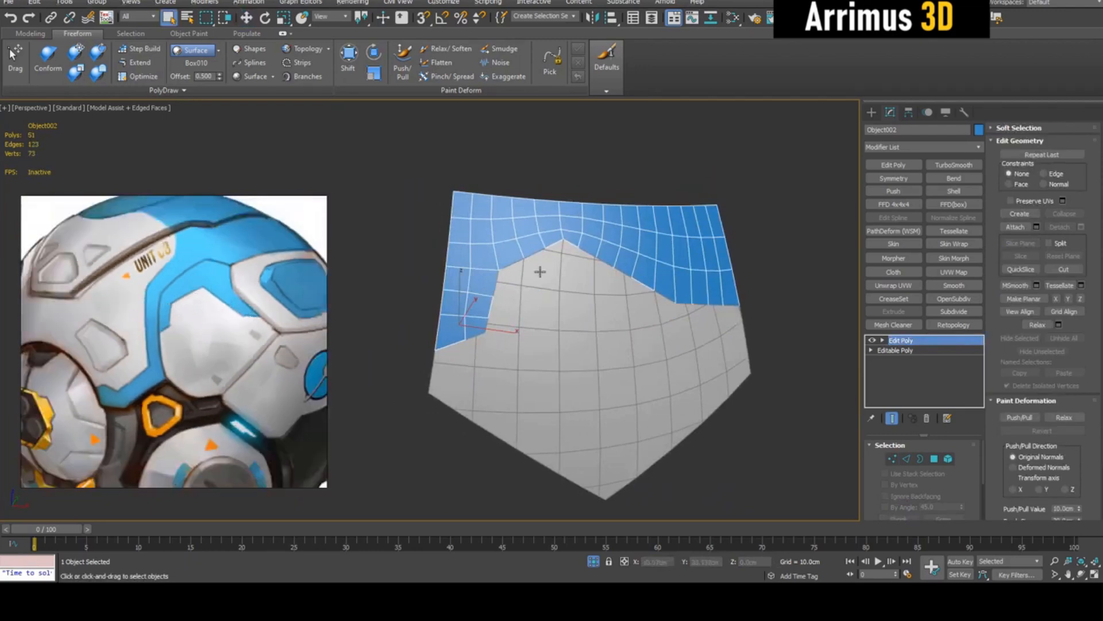
{"action": "mouse_move", "coordinate": [580, 312]}
{"action": "middle_mouse_down", "text": "alt"}
{"action": "mouse_move", "coordinate": [634, 290]}
{"action": "mouse_move", "coordinate": [552, 266]}
{"action": "middle_mouse_up", "text": "alt"}
{"action": "scroll", "coordinate": [551, 267], "scroll_direction": "up", "scroll_amount": 3}
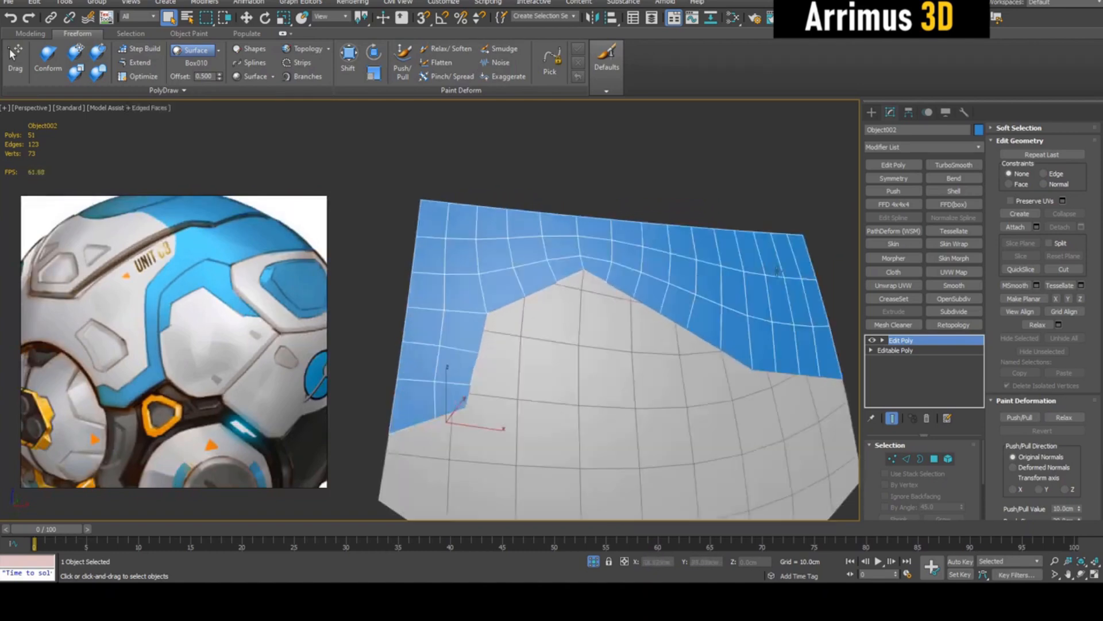
{"action": "key", "text": "F4"}
{"action": "left_click", "coordinate": [952, 165]}
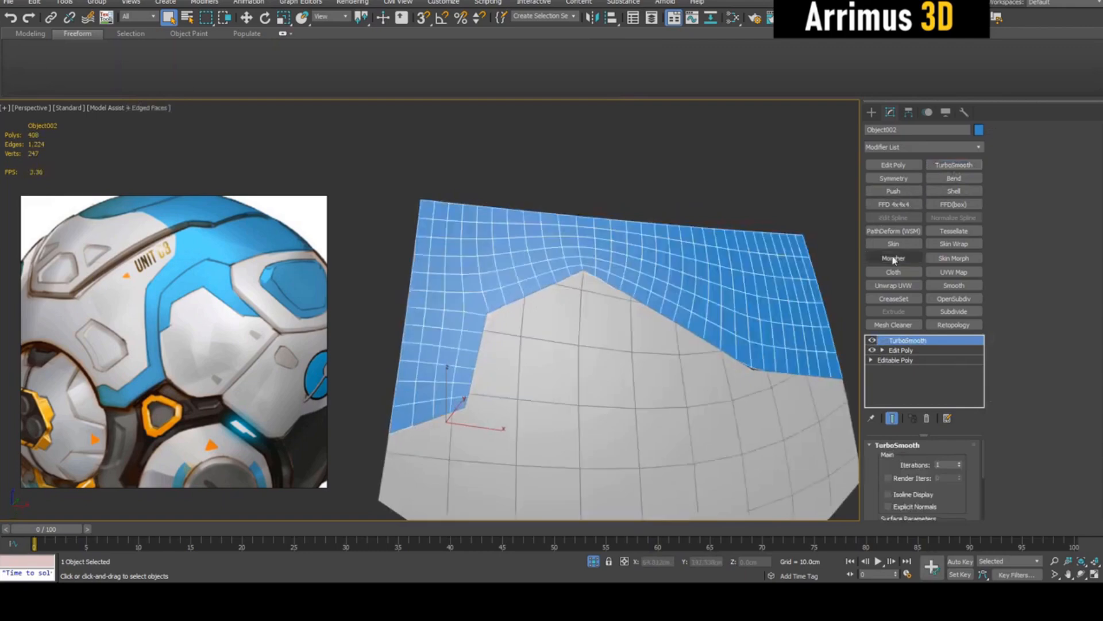
{"action": "right_click", "coordinate": [917, 345]}
{"action": "left_click", "coordinate": [935, 111]}
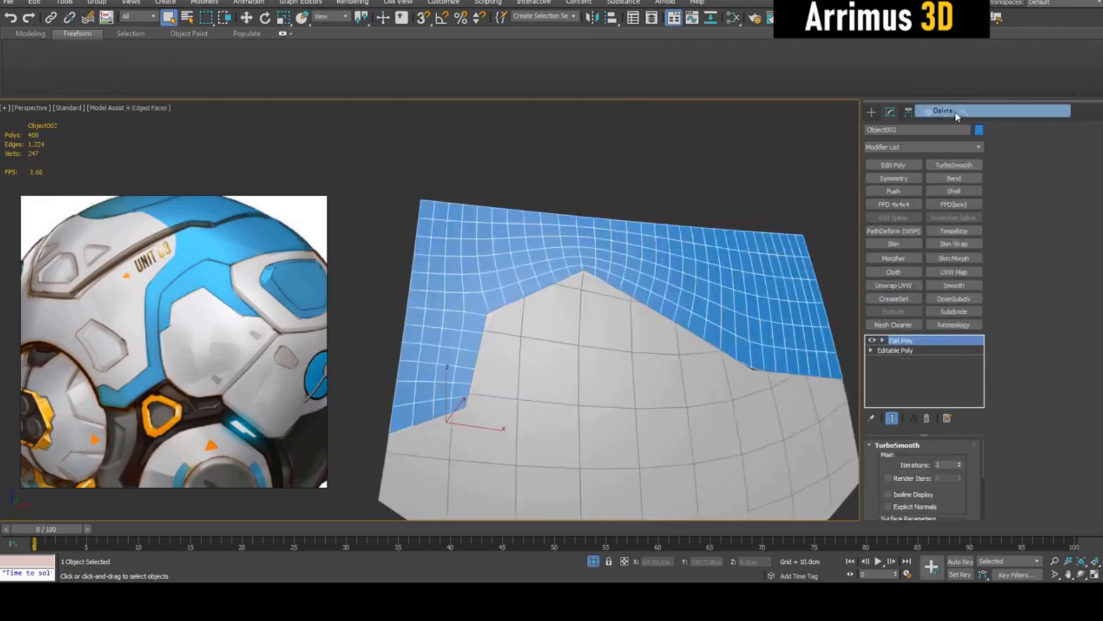
{"action": "middle_click_drag", "start_coordinate": [850, 201], "coordinate": [549, 285], "text": "alt"}
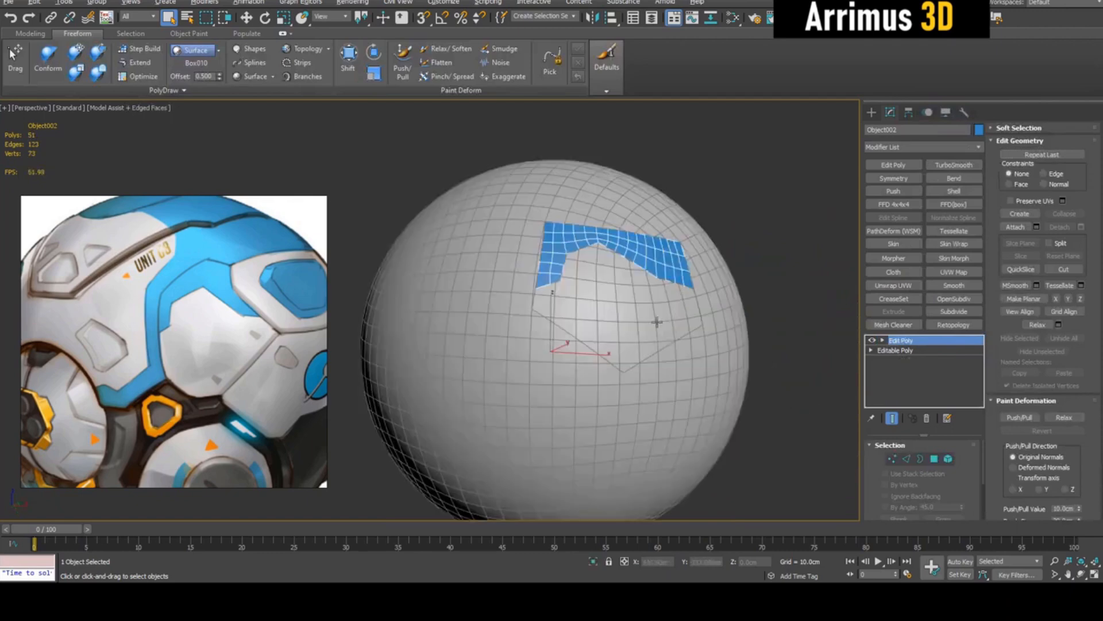
Clone the reference sphere as a copy and frame it in the view.
{"action": "left_click", "coordinate": [528, 252]}
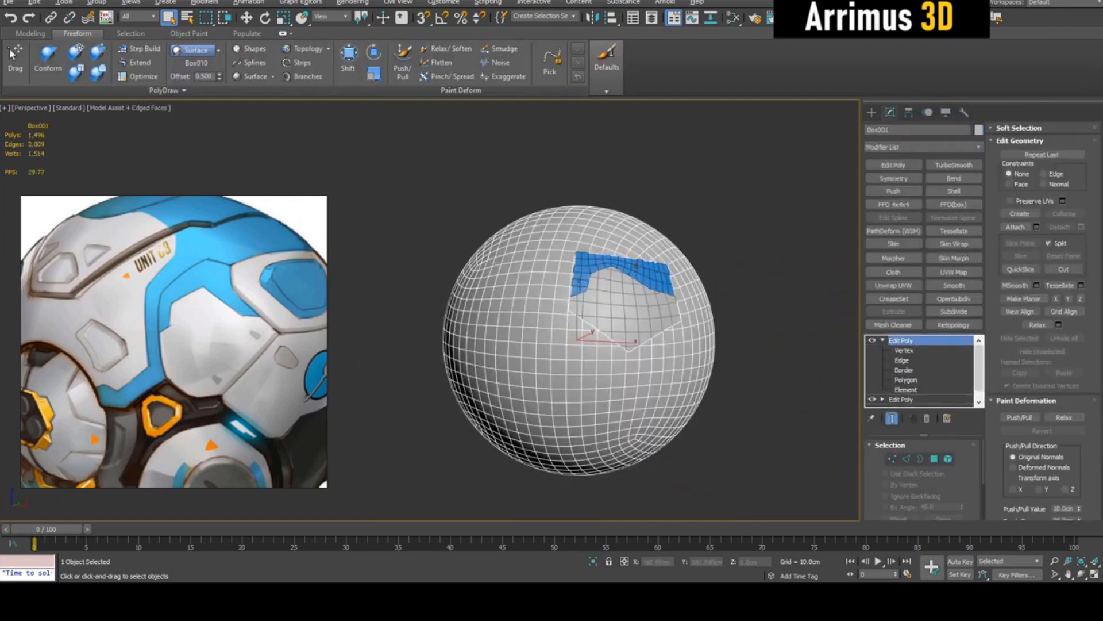
{"action": "key", "text": "ctrl+v"}
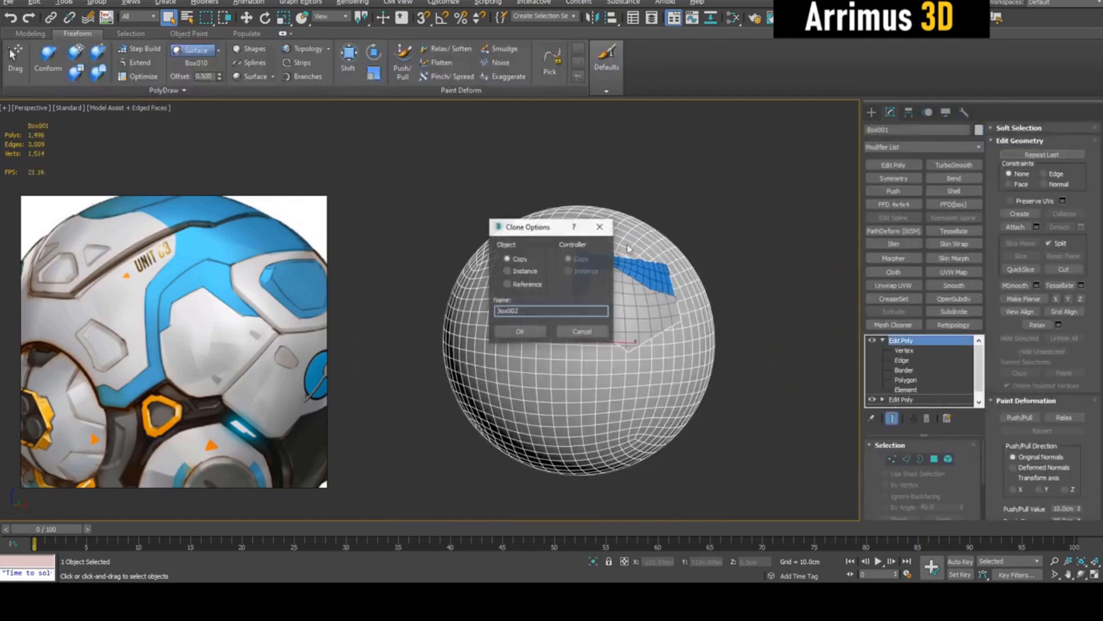
{"action": "left_click", "coordinate": [520, 331]}
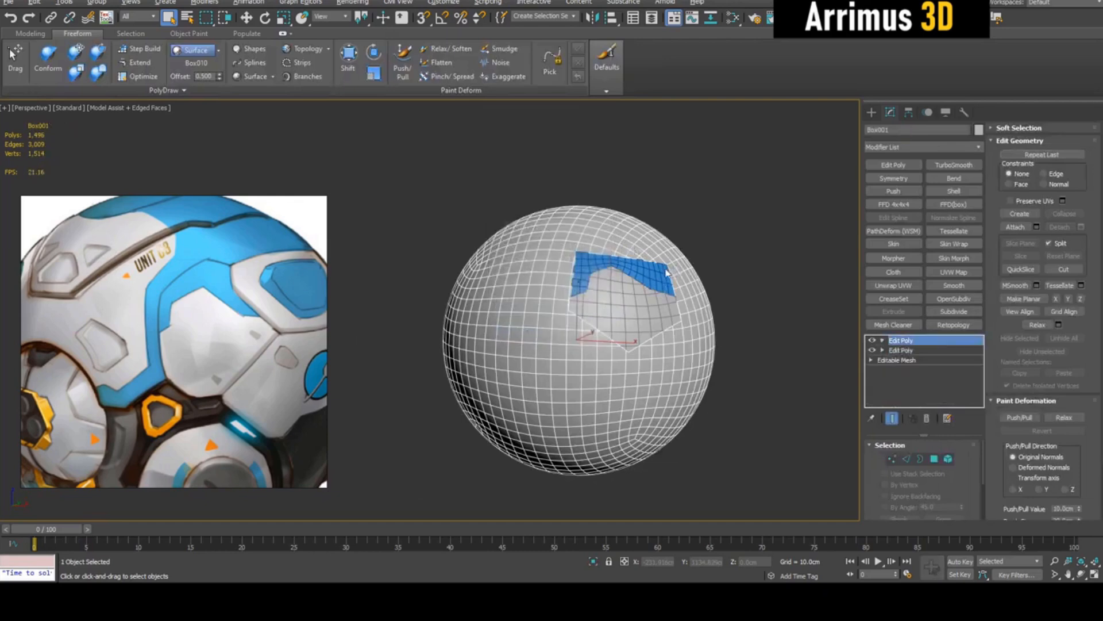
{"action": "left_click", "coordinate": [645, 270], "text": "ctrl"}
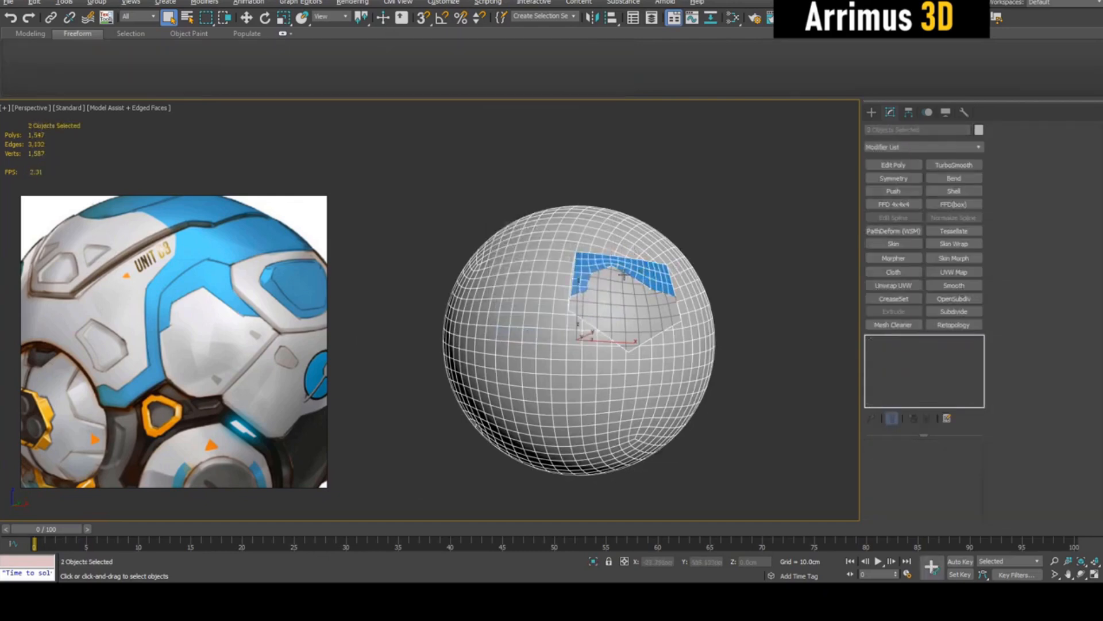
{"action": "key", "text": "z"}
Delete the sphere's top Edit Poly, add TurboSmooth with 2 iterations, then select the patch.
{"action": "left_click", "coordinate": [546, 262]}
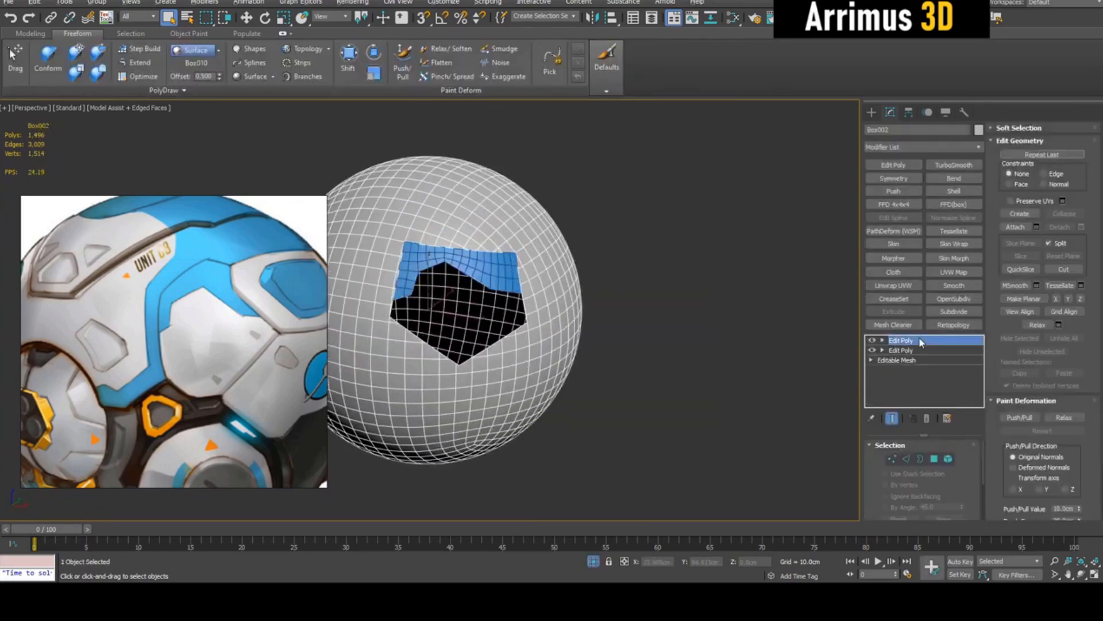
{"action": "right_click", "coordinate": [922, 343]}
{"action": "left_click", "coordinate": [948, 105]}
{"action": "mouse_move", "coordinate": [731, 182]}
{"action": "middle_mouse_down", "text": "alt"}
{"action": "mouse_move", "coordinate": [787, 213]}
{"action": "mouse_move", "coordinate": [768, 223]}
{"action": "middle_mouse_up", "text": "alt"}
{"action": "left_click", "coordinate": [954, 165]}
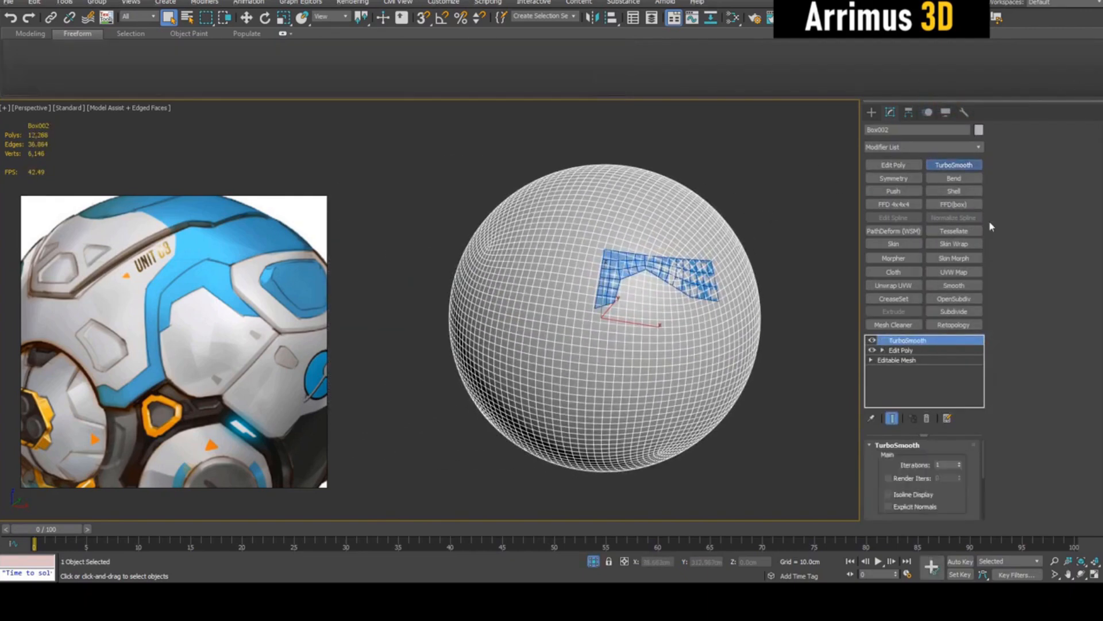
{"action": "left_click", "coordinate": [961, 463]}
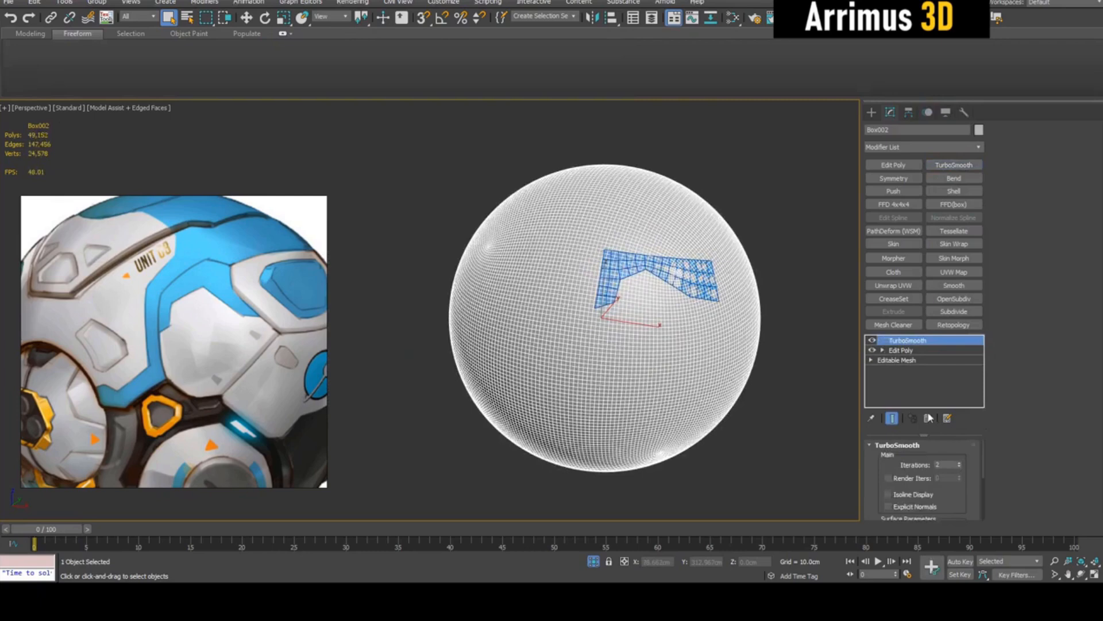
{"action": "left_click", "coordinate": [647, 273]}
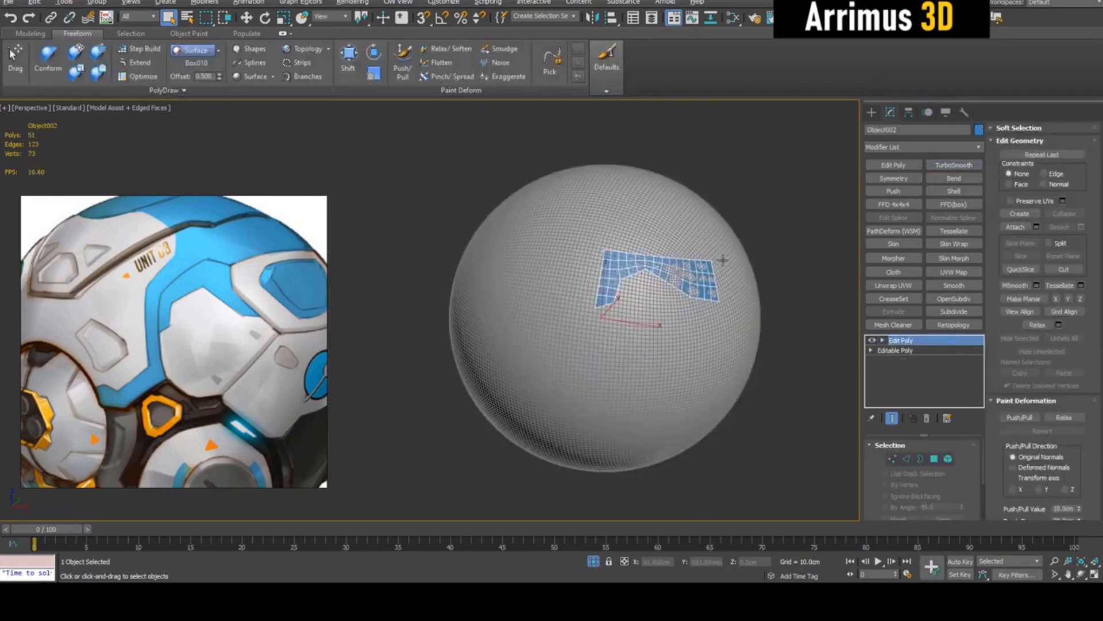
At vertex level with PolyDraw Surface constraint, brush-conform the patch's vertices onto the dense sphere.
{"action": "key", "text": "1"}
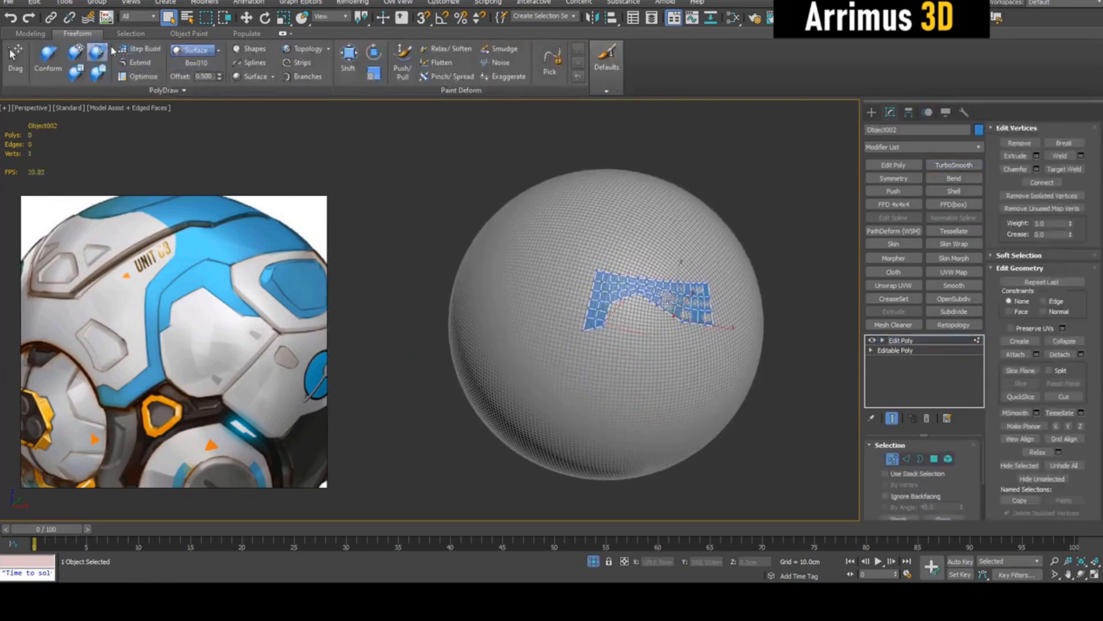
{"action": "left_click", "coordinate": [196, 51]}
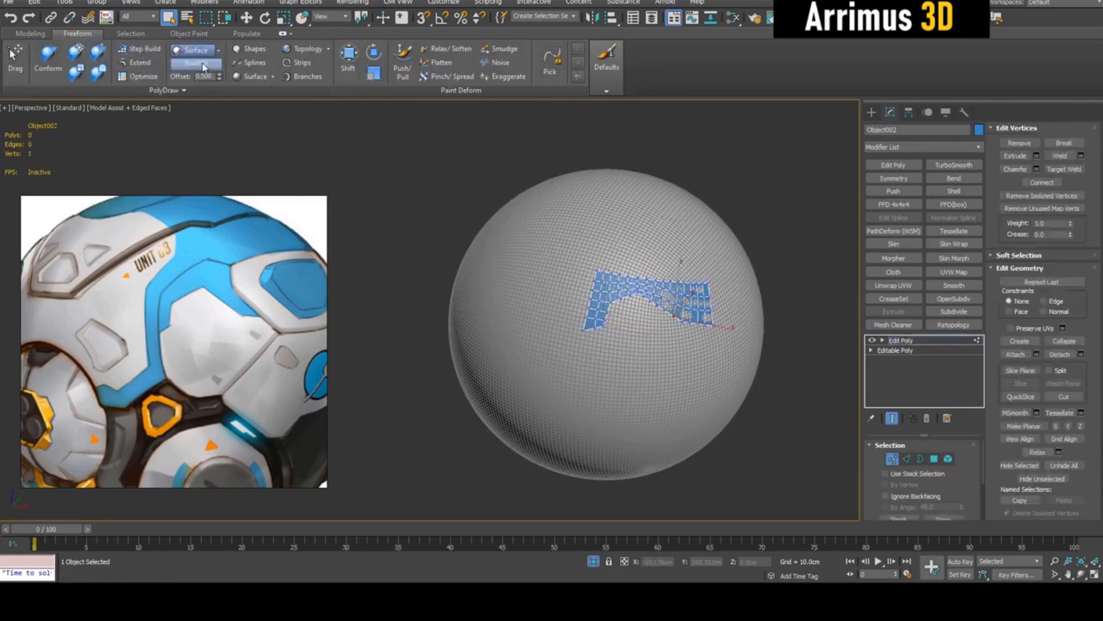
{"action": "key", "text": "w"}
{"action": "scroll", "coordinate": [597, 223], "scroll_direction": "up", "scroll_amount": 2}
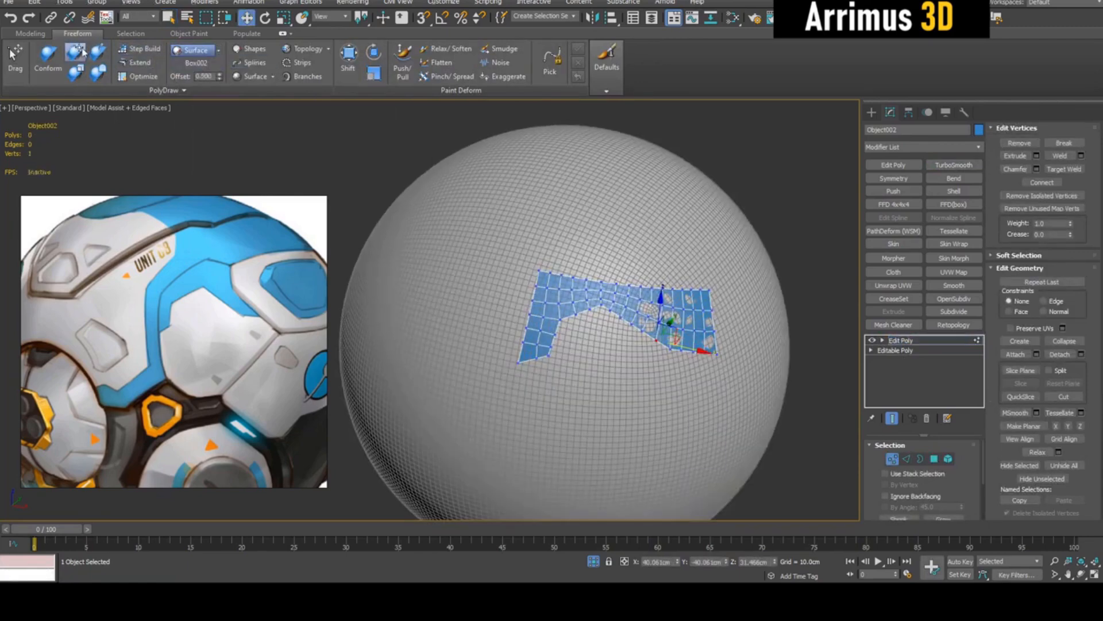
{"action": "left_click", "coordinate": [48, 56]}
{"action": "left_click_drag", "start_coordinate": [515, 356], "coordinate": [729, 376]}
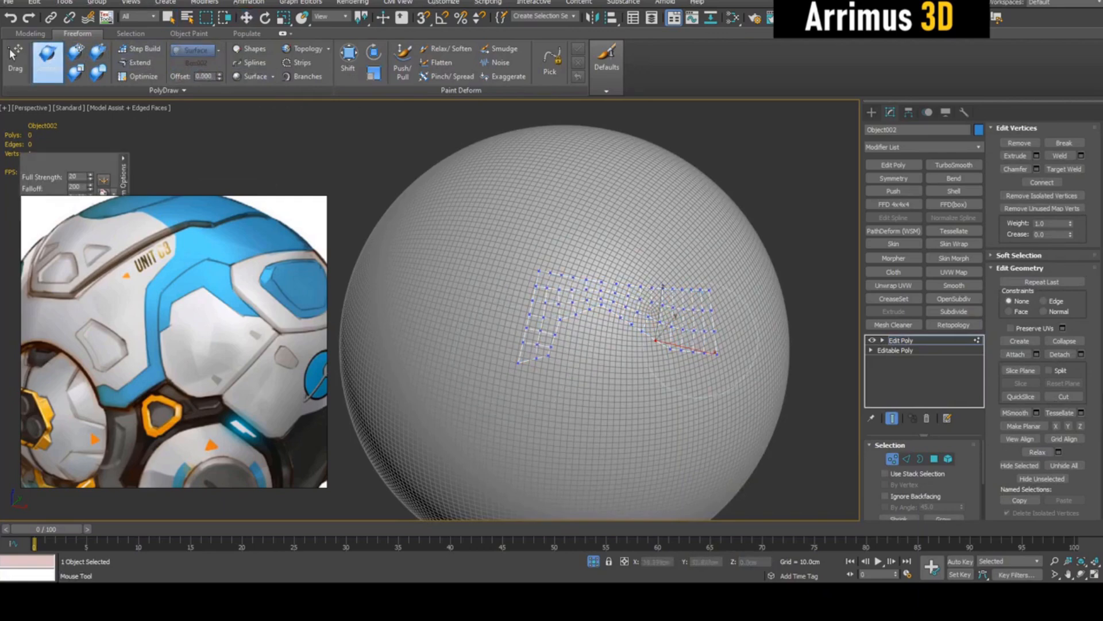
{"action": "key", "text": "q"}
{"action": "key", "text": "1"}
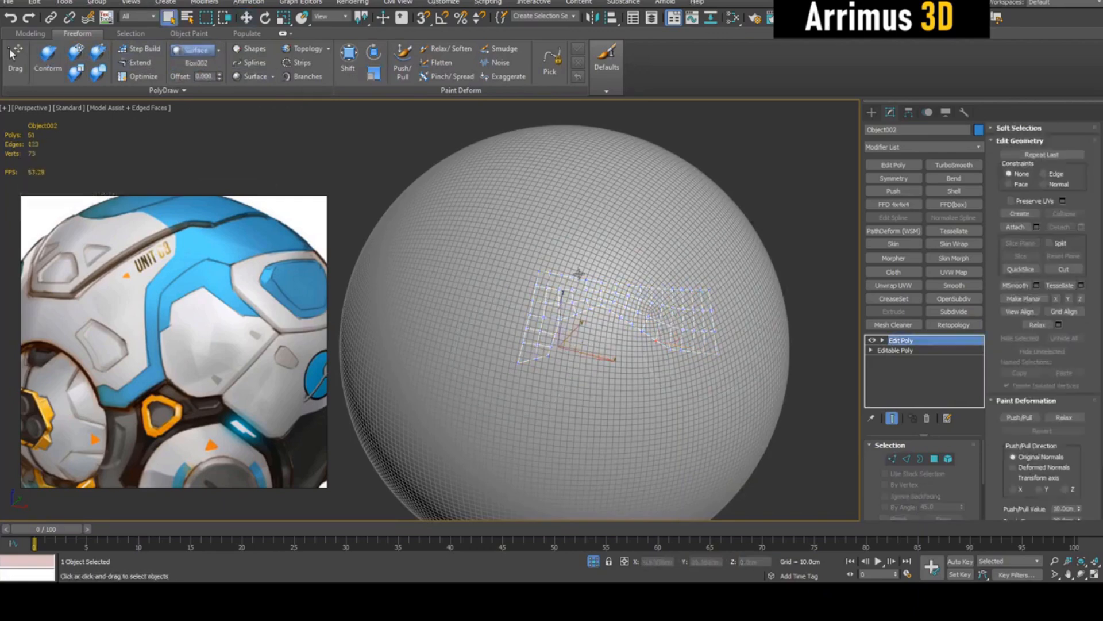
{"action": "mouse_move", "coordinate": [579, 272]}
{"action": "middle_mouse_down", "text": "alt"}
{"action": "mouse_move", "coordinate": [414, 300]}
{"action": "mouse_move", "coordinate": [653, 314]}
{"action": "middle_mouse_up", "text": "alt"}
{"action": "scroll", "coordinate": [611, 329], "scroll_direction": "down", "scroll_amount": 3}
{"action": "scroll", "coordinate": [611, 328], "scroll_direction": "up", "scroll_amount": 3}
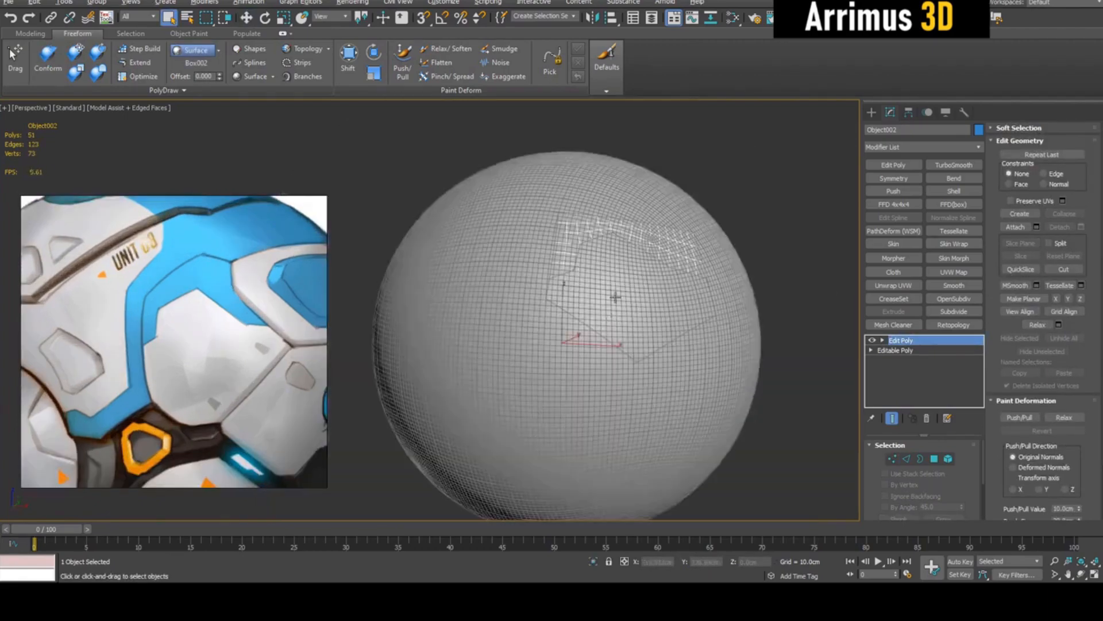
Isolate the sphere and patch in the viewport and orbit around the patch.
{"action": "key", "text": "ctrl+a"}
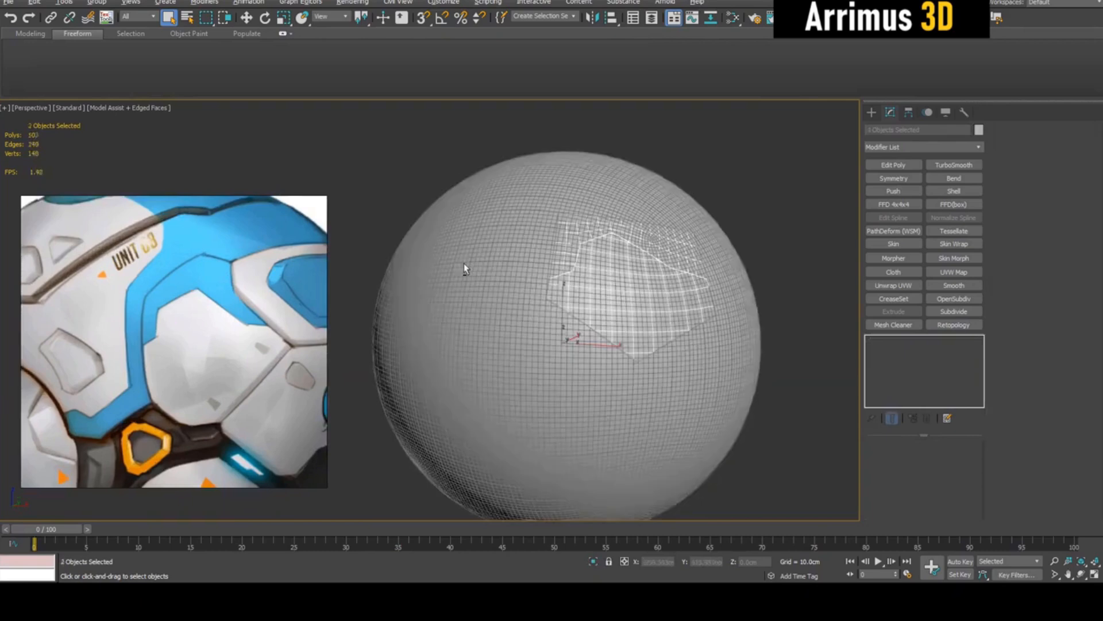
{"action": "key", "text": "alt+q"}
{"action": "left_click", "coordinate": [604, 268]}
{"action": "mouse_move", "coordinate": [680, 273]}
{"action": "middle_mouse_down", "text": "alt"}
{"action": "mouse_move", "coordinate": [629, 267]}
{"action": "mouse_move", "coordinate": [481, 283]}
{"action": "middle_mouse_up", "text": "alt"}
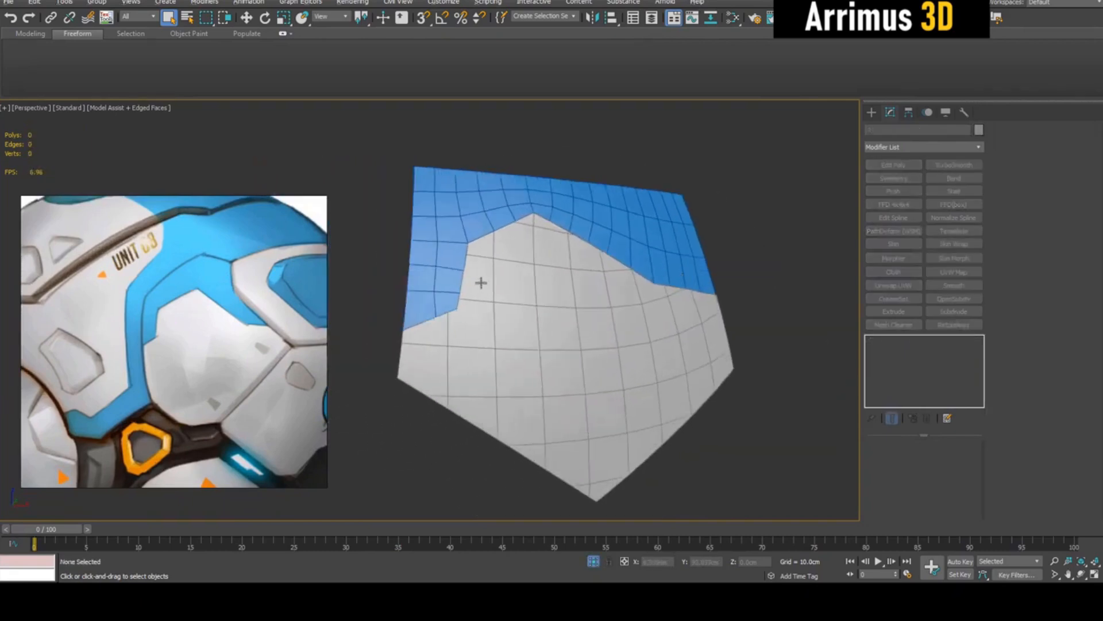
{"action": "scroll", "coordinate": [238, 298], "scroll_direction": "down", "scroll_amount": 5}
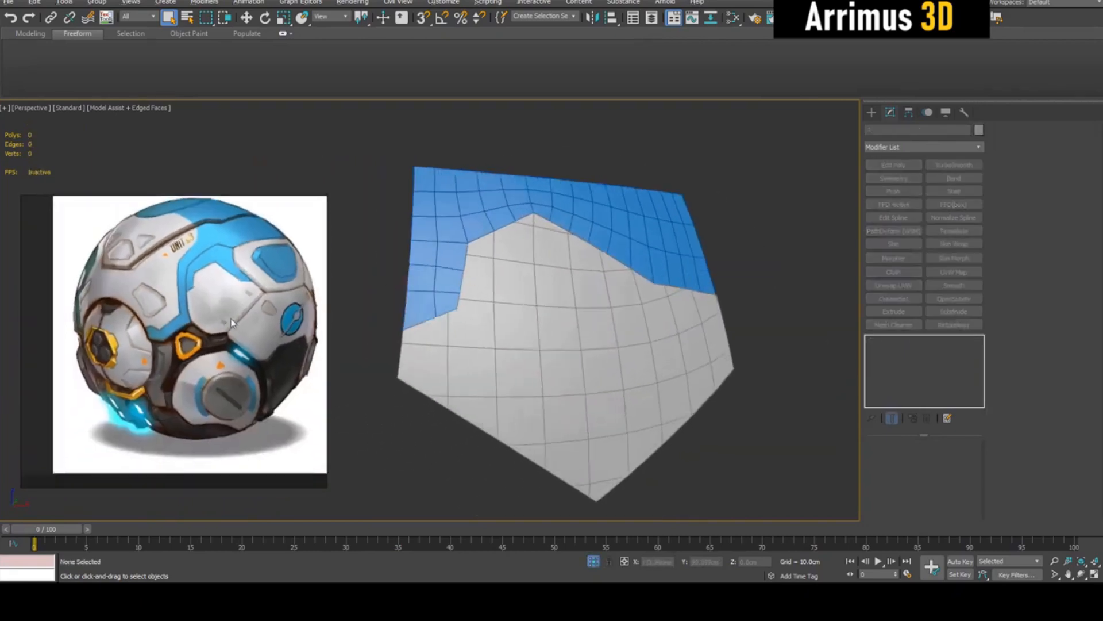
{"action": "mouse_move", "coordinate": [601, 242]}
{"action": "middle_mouse_down", "text": "alt"}
{"action": "mouse_move", "coordinate": [616, 326]}
{"action": "mouse_move", "coordinate": [642, 312]}
{"action": "mouse_move", "coordinate": [646, 288]}
{"action": "middle_mouse_up", "text": "alt"}
Select the panel patch and add a Retopology modifier to it.
{"action": "left_click", "coordinate": [610, 252]}
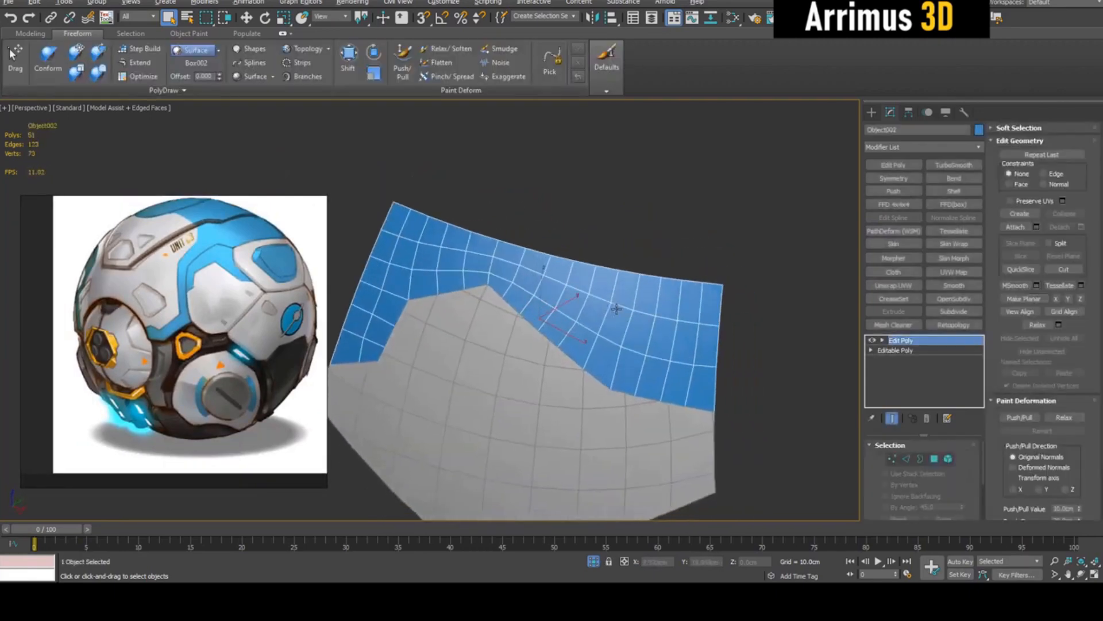
{"action": "scroll", "coordinate": [503, 241], "scroll_direction": "up", "scroll_amount": 2}
{"action": "mouse_move", "coordinate": [453, 242]}
{"action": "middle_mouse_down", "text": "alt"}
{"action": "mouse_move", "coordinate": [505, 217]}
{"action": "mouse_move", "coordinate": [709, 230]}
{"action": "mouse_move", "coordinate": [640, 251]}
{"action": "mouse_move", "coordinate": [763, 231]}
{"action": "mouse_move", "coordinate": [677, 271]}
{"action": "middle_mouse_up", "text": "alt"}
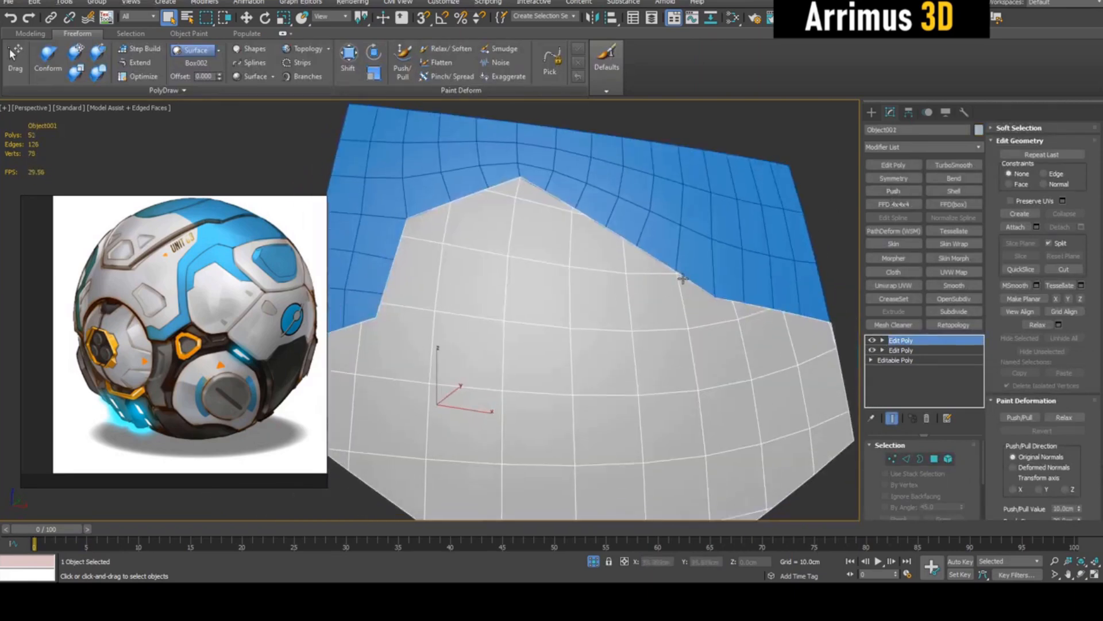
{"action": "scroll", "coordinate": [687, 259], "scroll_direction": "up", "scroll_amount": 3}
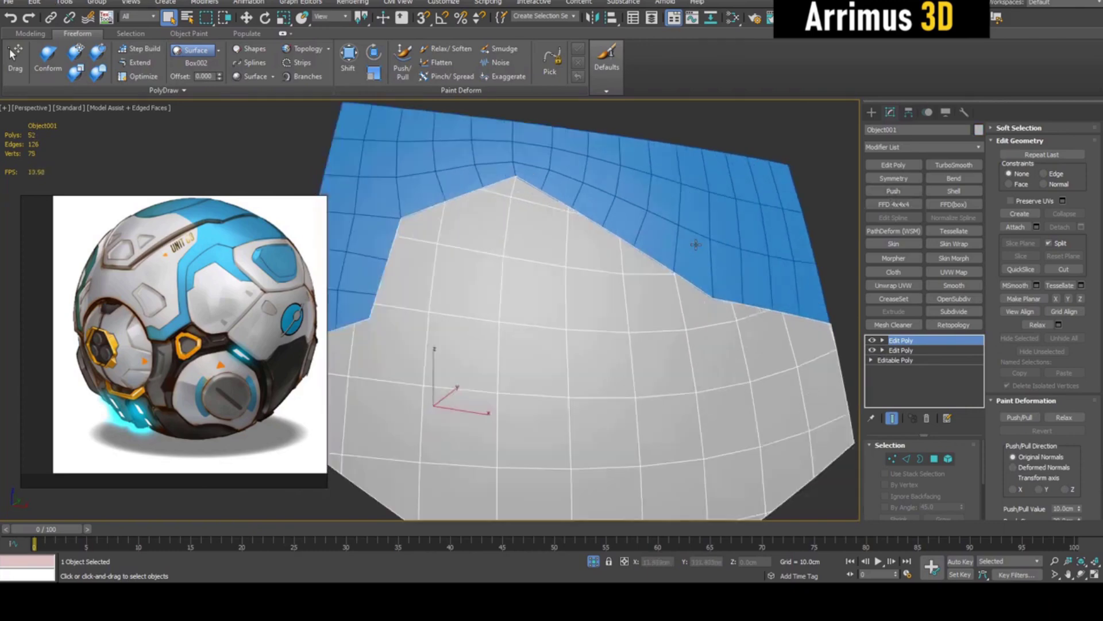
{"action": "left_click", "coordinate": [964, 323]}
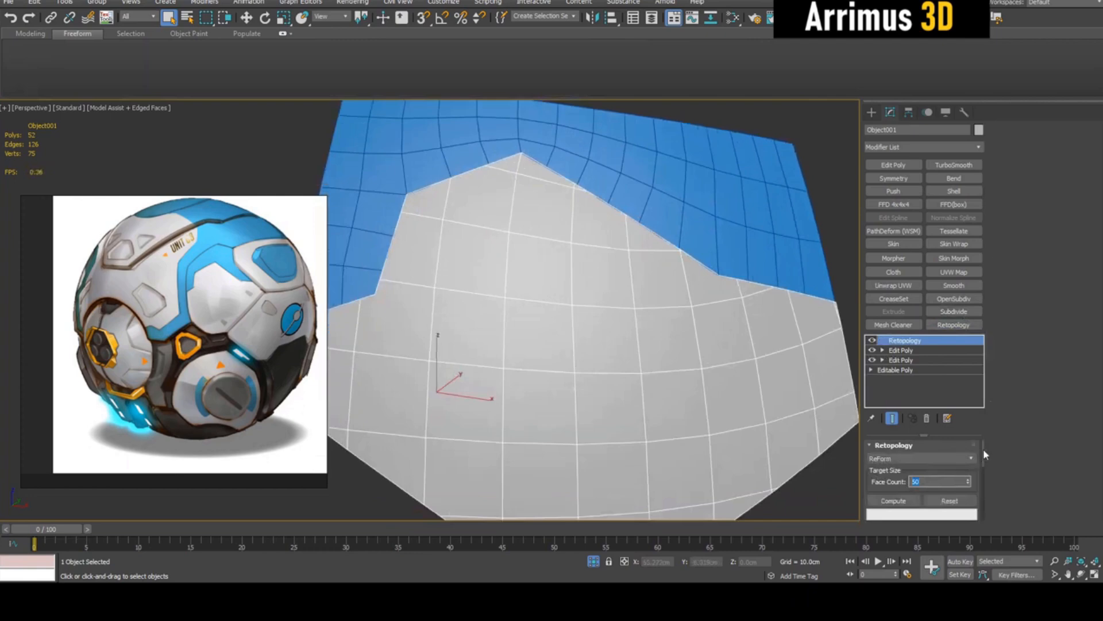
{"action": "left_click_drag", "start_coordinate": [983, 449], "coordinate": [983, 475]}
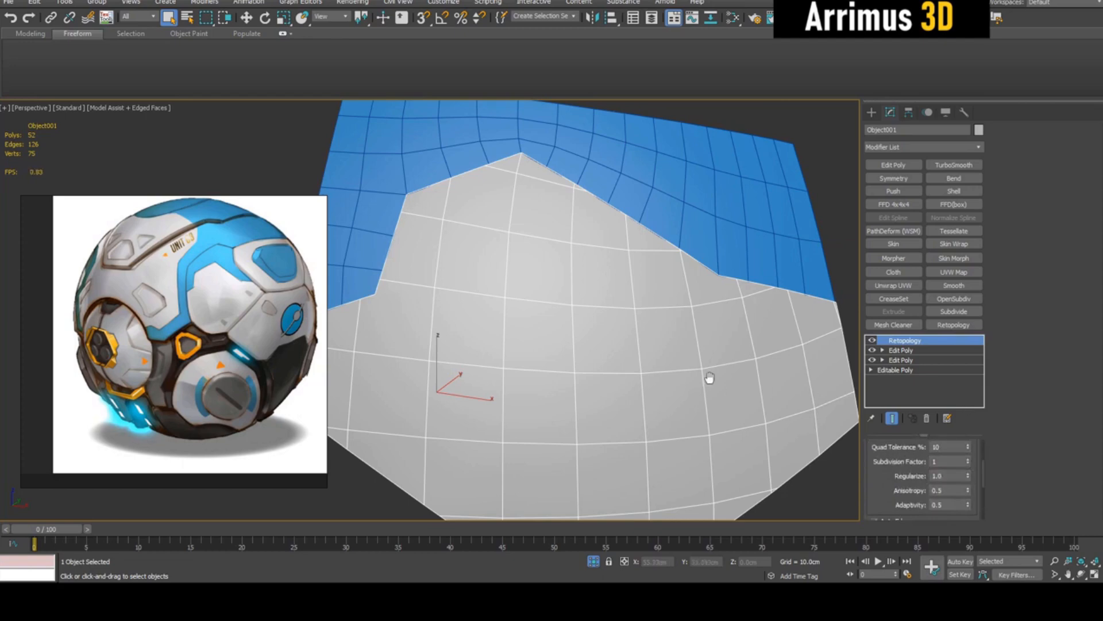
Compute the retopology at adaptivity 1.0 into a coarse quad grid, then switch the modifier off for comparison.
{"action": "middle_click_drag", "start_coordinate": [709, 378], "coordinate": [722, 382]}
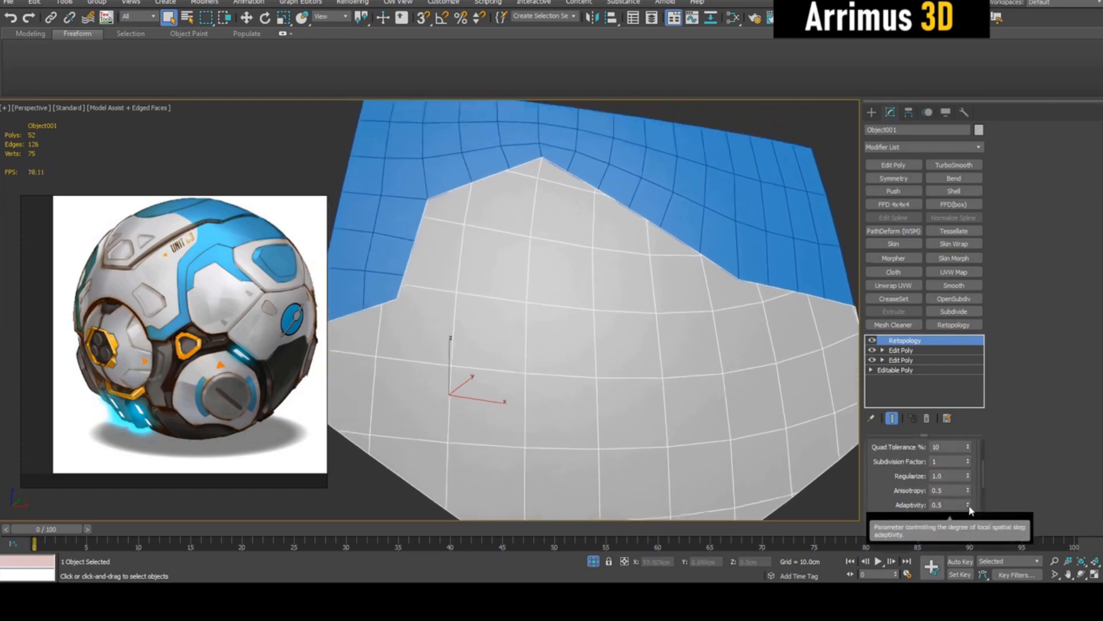
{"action": "left_click_drag", "start_coordinate": [972, 506], "coordinate": [981, 458]}
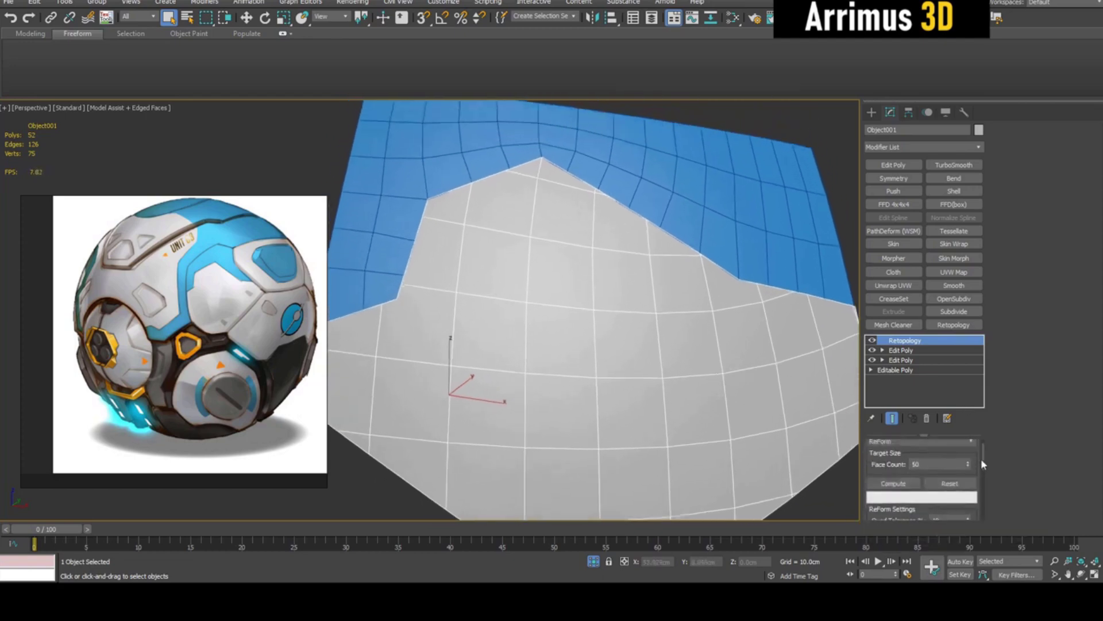
{"action": "left_click", "coordinate": [897, 485]}
{"action": "mouse_move", "coordinate": [762, 398]}
{"action": "middle_mouse_down"}
{"action": "mouse_move", "coordinate": [750, 347]}
{"action": "mouse_move", "coordinate": [701, 256]}
{"action": "middle_mouse_up"}
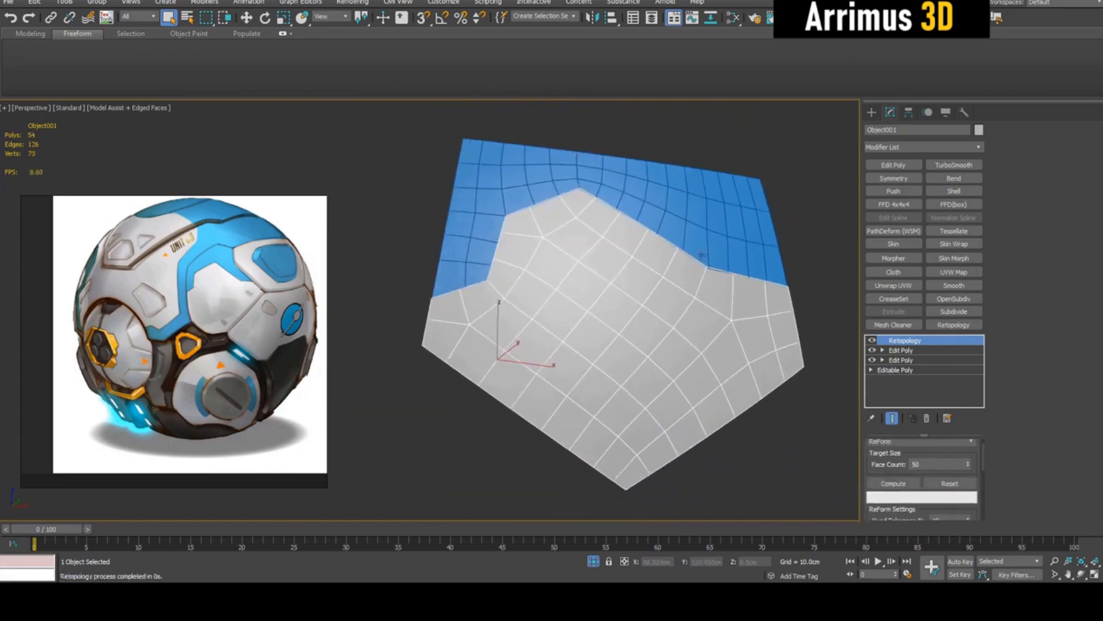
{"action": "scroll", "coordinate": [609, 249], "scroll_direction": "up", "scroll_amount": 5}
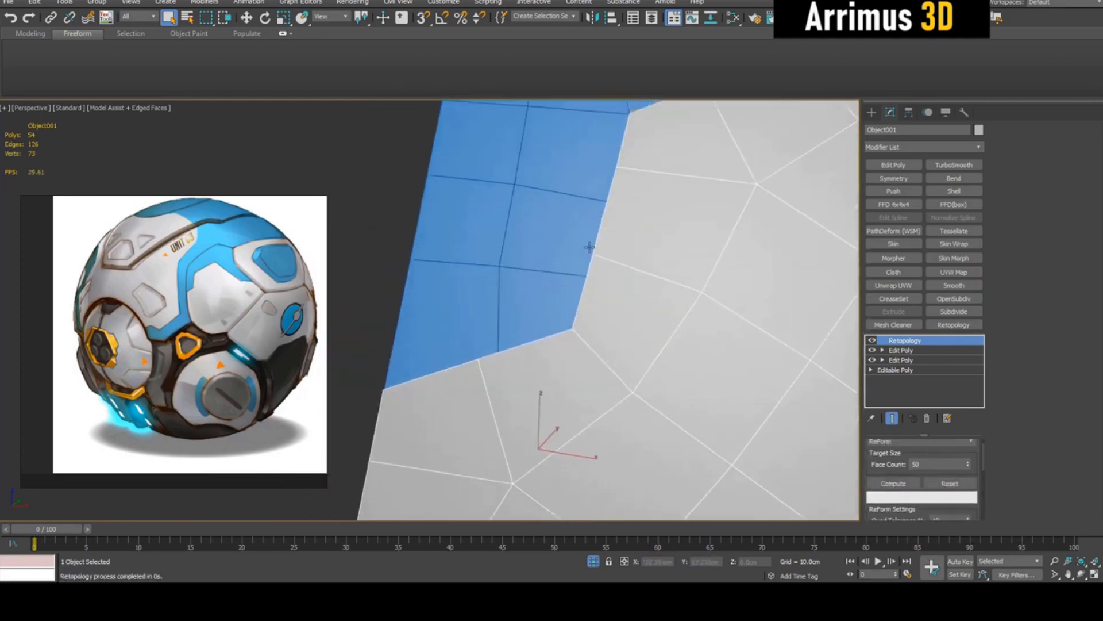
{"action": "scroll", "coordinate": [591, 320], "scroll_direction": "down", "scroll_amount": 2}
{"action": "scroll", "coordinate": [634, 281], "scroll_direction": "down", "scroll_amount": 3}
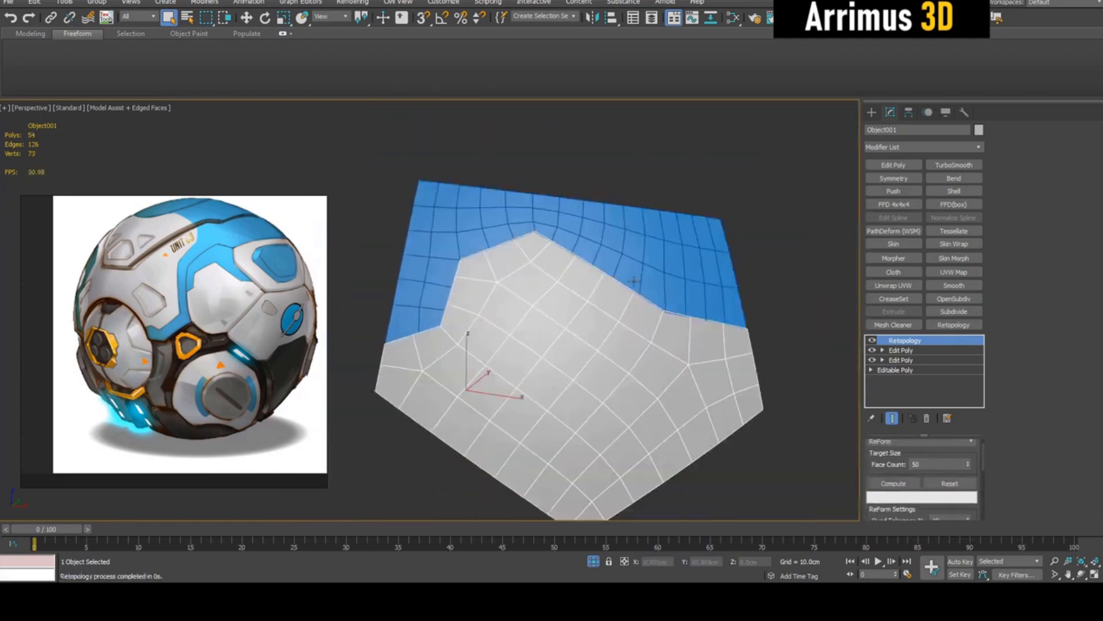
{"action": "left_click", "coordinate": [872, 342]}
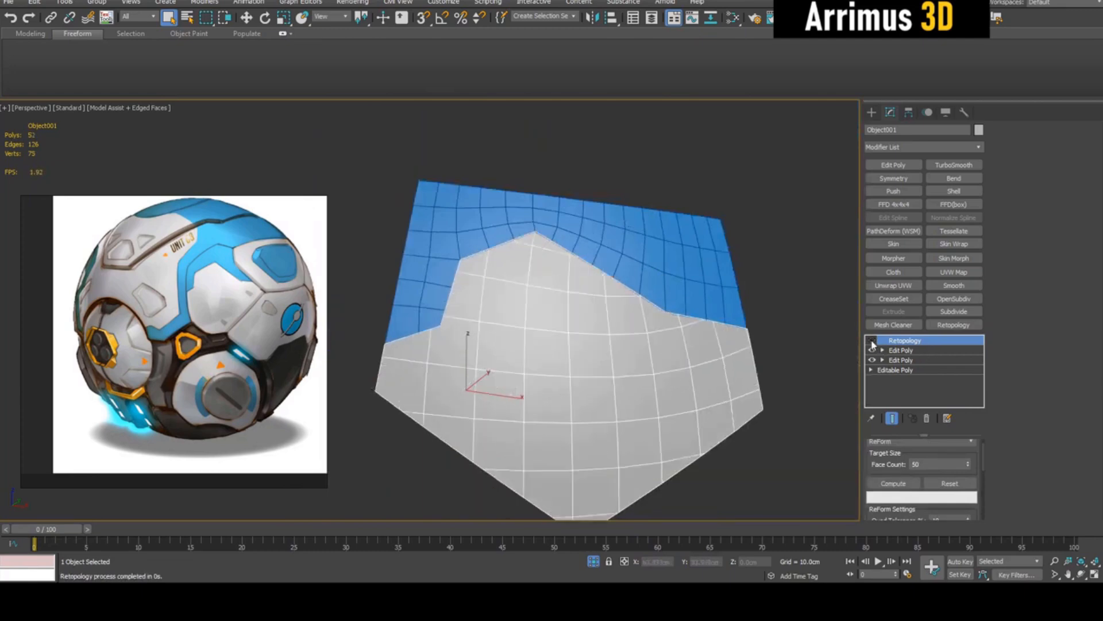
Add an Edit Poly above the Retopology and inspect the panel with edges toggled.
{"action": "left_click", "coordinate": [893, 165]}
{"action": "middle_click_drag", "start_coordinate": [635, 255], "coordinate": [540, 209], "text": "alt"}
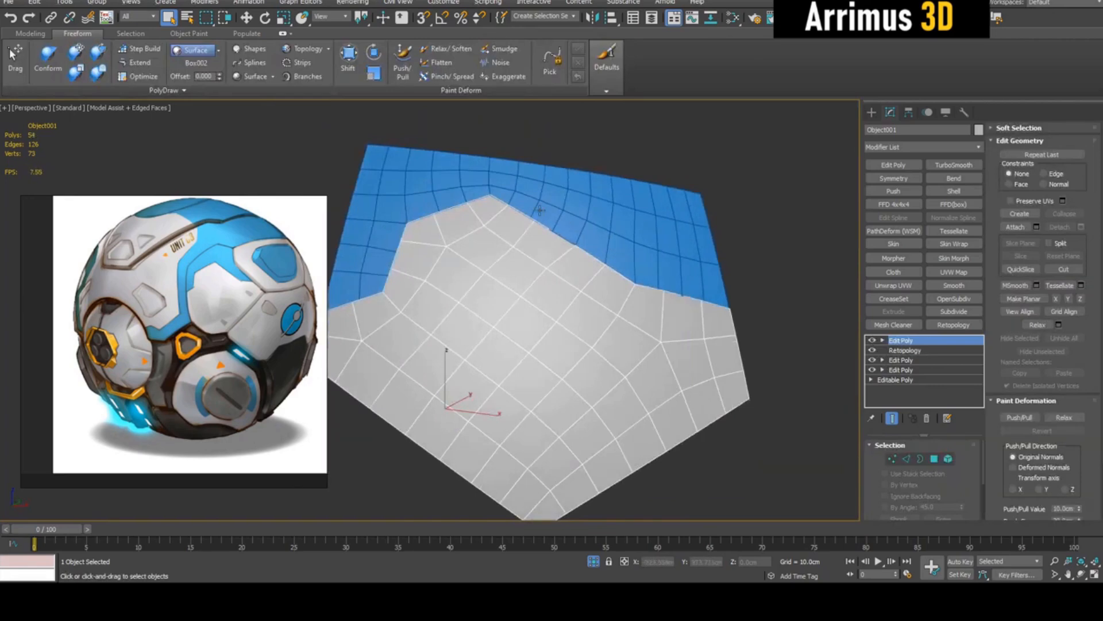
{"action": "middle_click_drag", "start_coordinate": [459, 212], "coordinate": [576, 265], "text": "alt"}
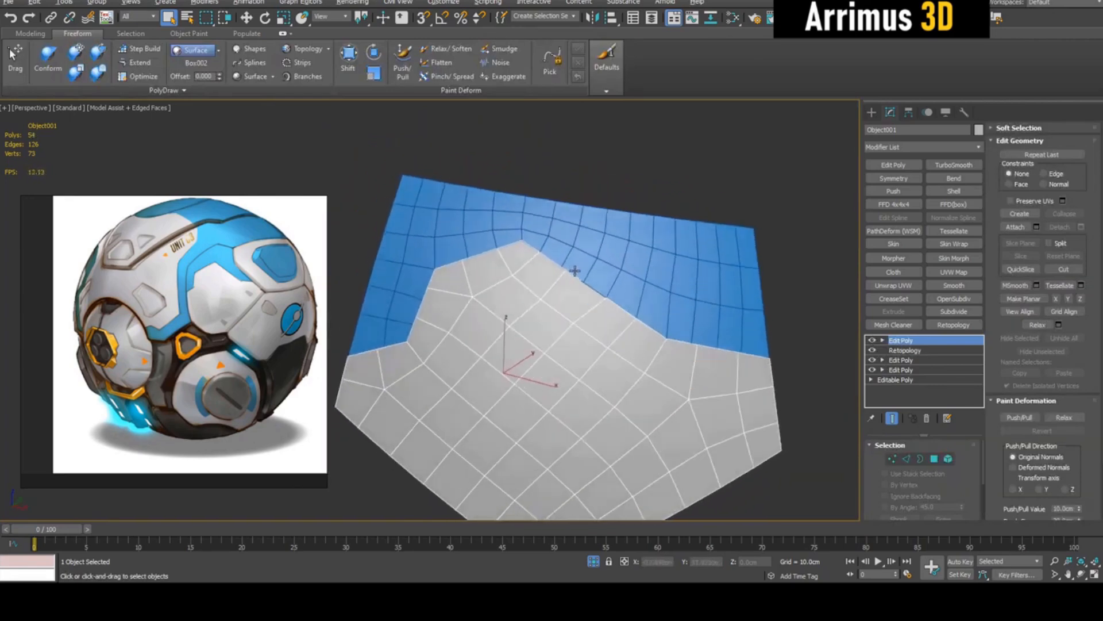
{"action": "scroll", "coordinate": [578, 268], "scroll_direction": "down", "scroll_amount": 3}
{"action": "key", "text": "F4"}
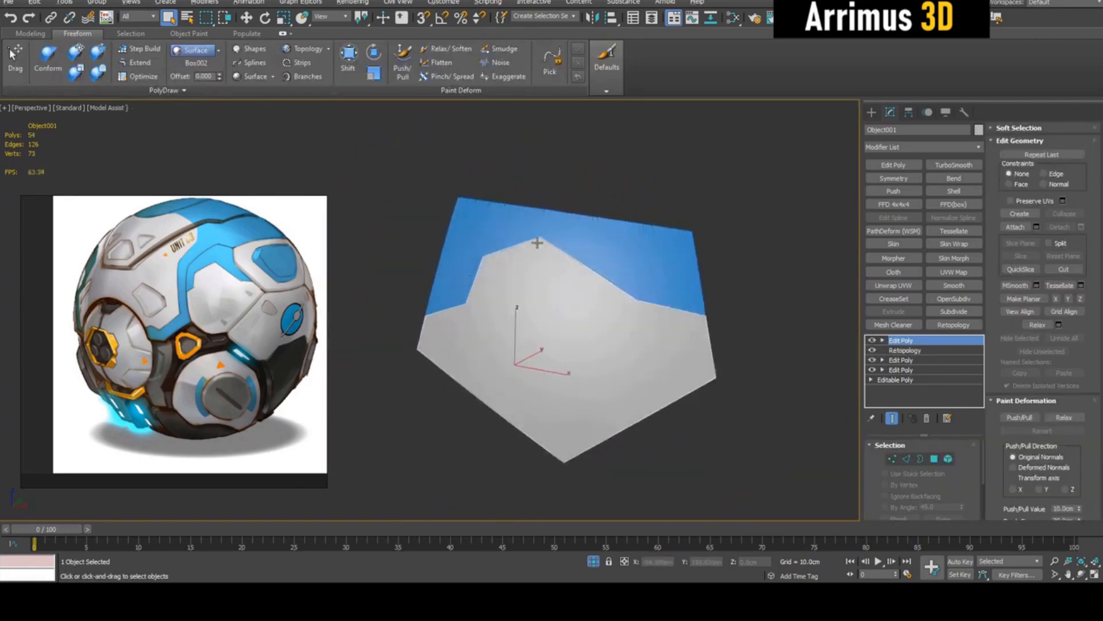
{"action": "key", "text": "F4"}
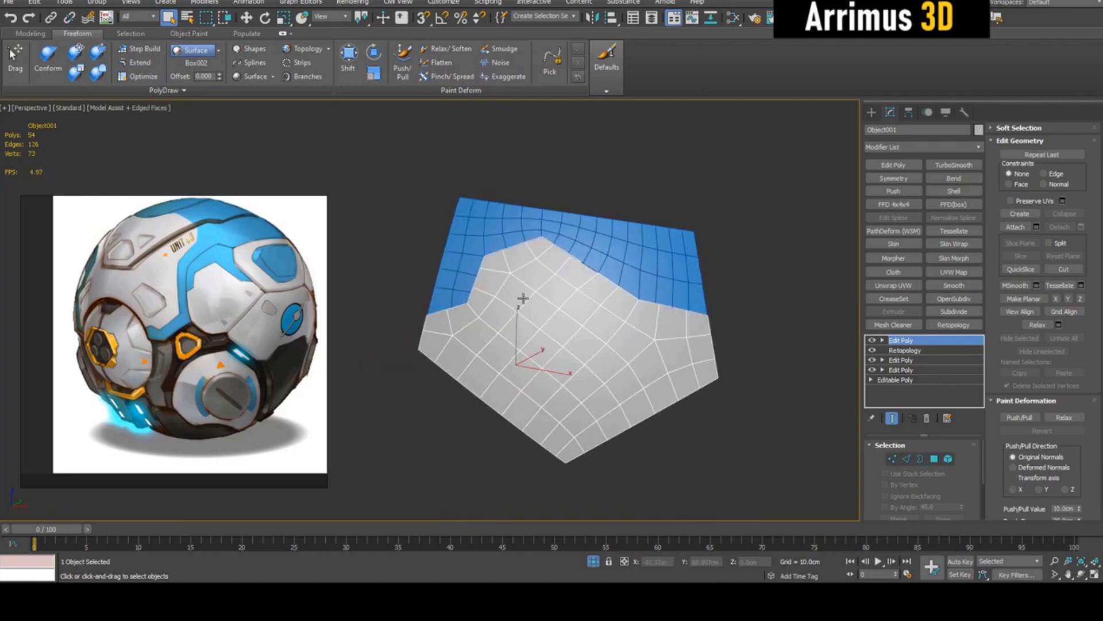
{"action": "scroll", "coordinate": [582, 288], "scroll_direction": "up", "scroll_amount": 3}
{"action": "middle_click_drag", "start_coordinate": [592, 301], "coordinate": [616, 290], "text": "alt"}
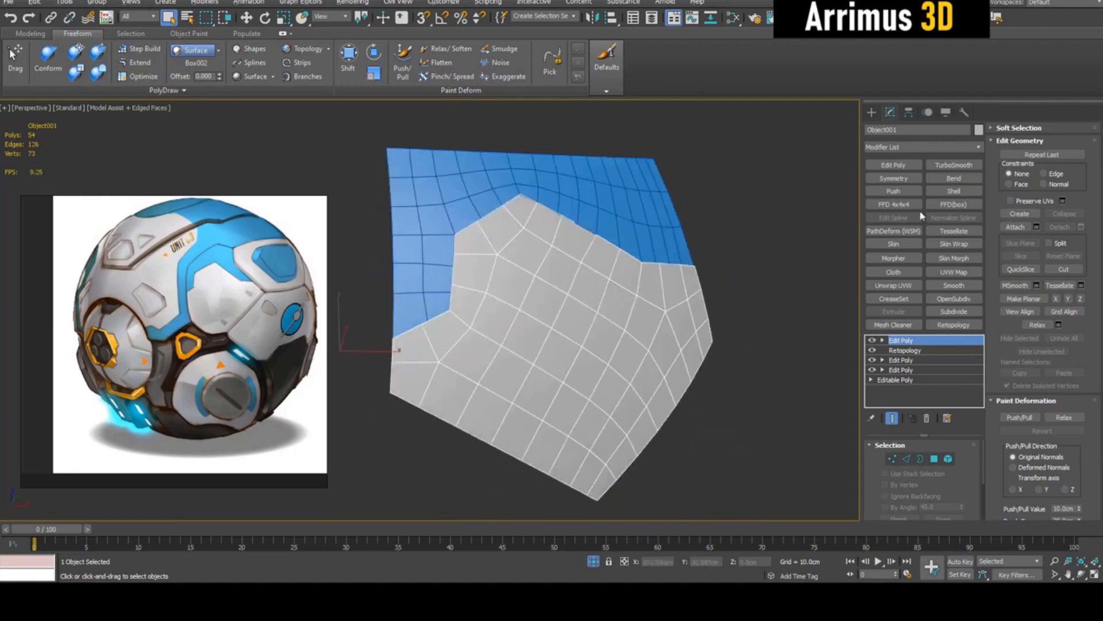
Add a Shell with 1.0cm inner and 0 outer amount, then another Edit Poly on top.
{"action": "left_click", "coordinate": [954, 191]}
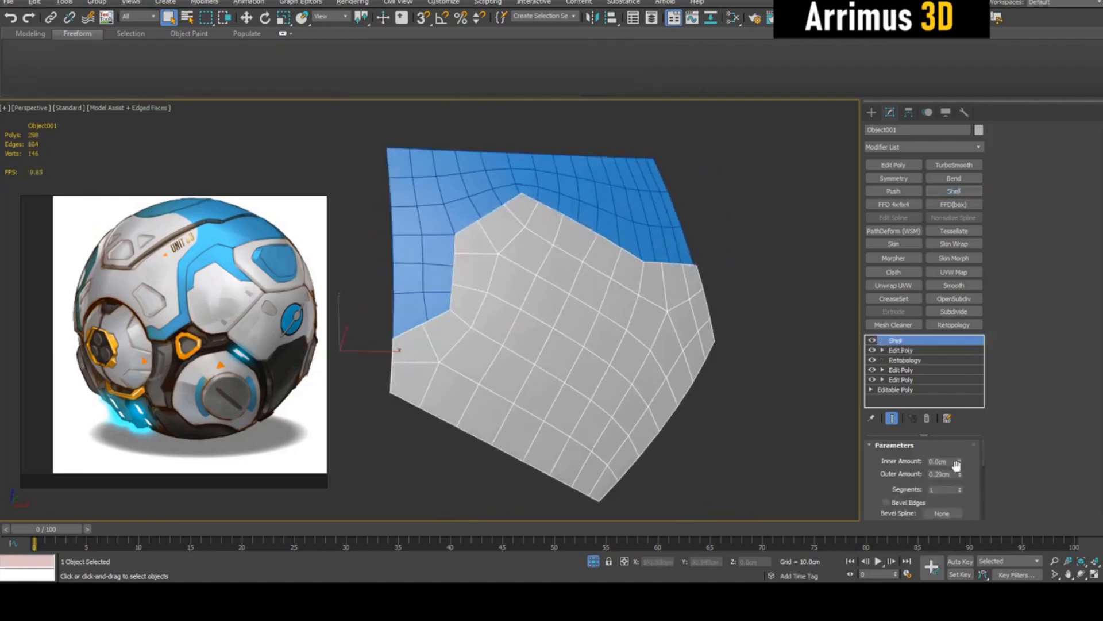
{"action": "right_click", "coordinate": [961, 473]}
{"action": "left_click_drag", "start_coordinate": [960, 460], "coordinate": [960, 448]}
{"action": "mouse_move", "coordinate": [731, 384]}
{"action": "middle_mouse_down", "text": "alt"}
{"action": "mouse_move", "coordinate": [776, 328]}
{"action": "mouse_move", "coordinate": [905, 246]}
{"action": "middle_mouse_up", "text": "alt"}
{"action": "left_click", "coordinate": [905, 166]}
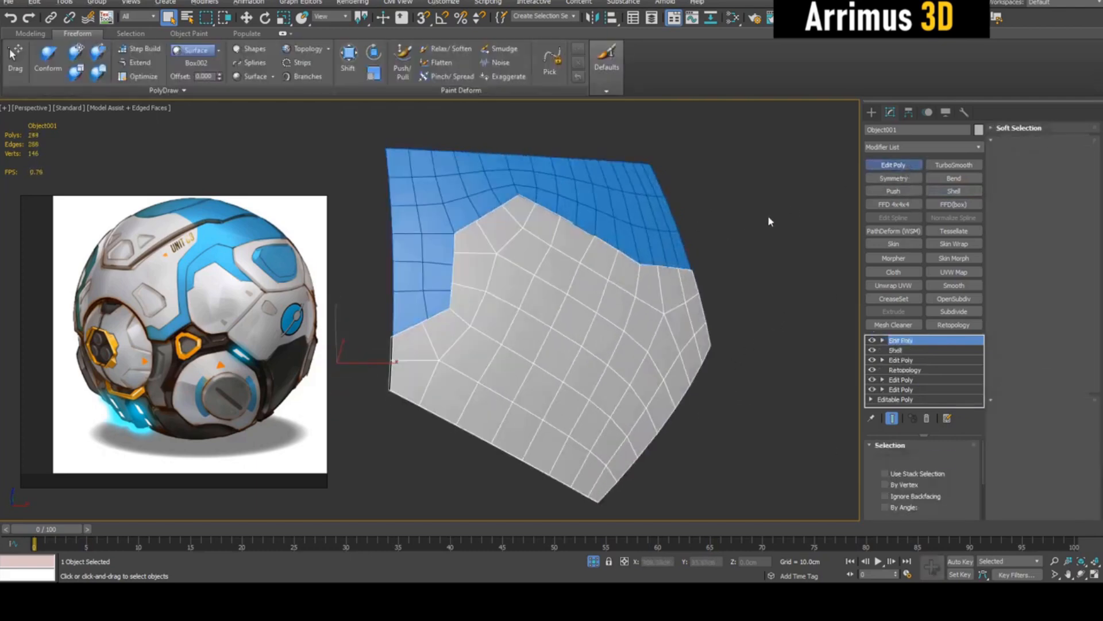
{"action": "middle_click_drag", "start_coordinate": [769, 214], "coordinate": [635, 264], "text": "alt"}
Select the ring of plateau faces plus the centre face, removing the extra ones.
{"action": "left_click", "coordinate": [577, 393]}
{"action": "left_click", "coordinate": [637, 297]}
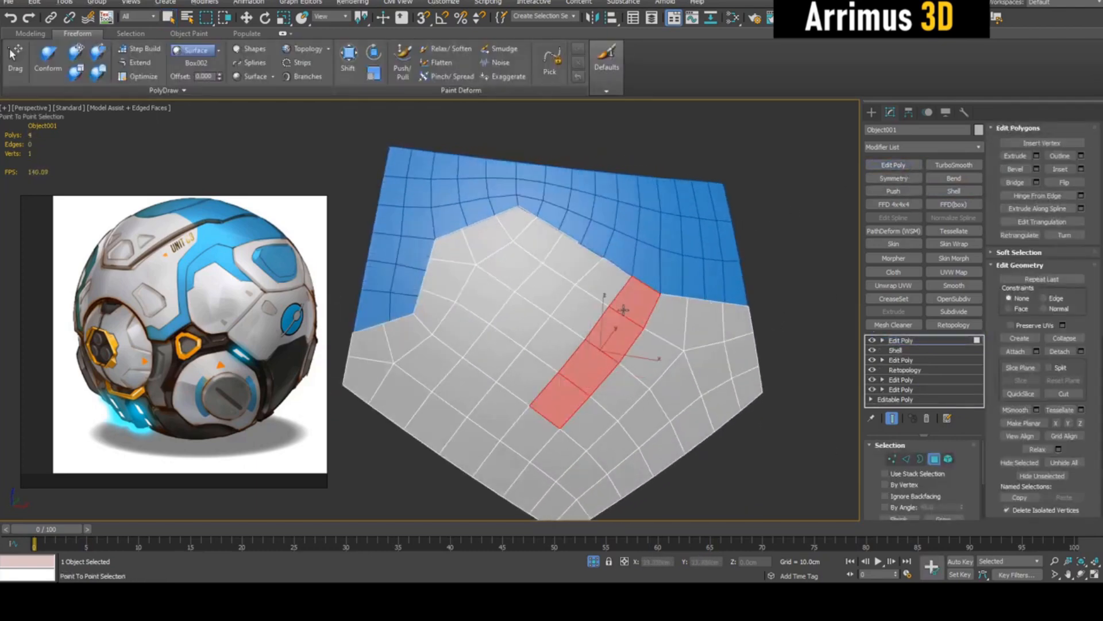
{"action": "left_click", "coordinate": [518, 225]}
{"action": "left_click", "coordinate": [481, 238]}
{"action": "left_click", "coordinate": [450, 255]}
{"action": "left_click", "coordinate": [456, 320]}
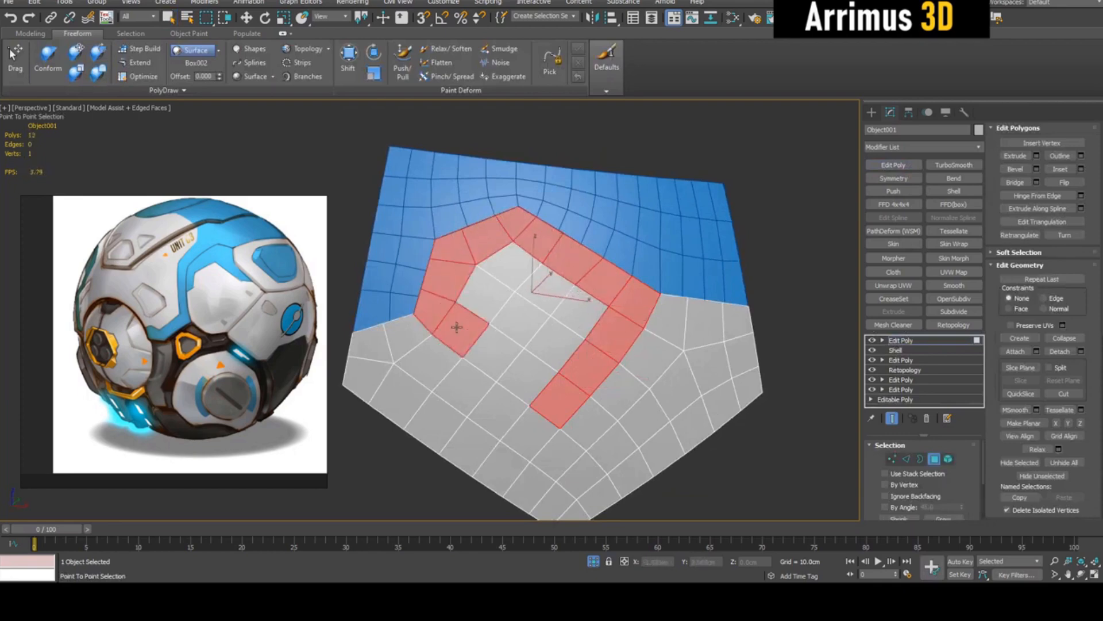
{"action": "left_click", "coordinate": [562, 341]}
{"action": "left_click", "coordinate": [525, 277]}
{"action": "left_click", "coordinate": [482, 300]}
{"action": "left_click", "coordinate": [518, 319]}
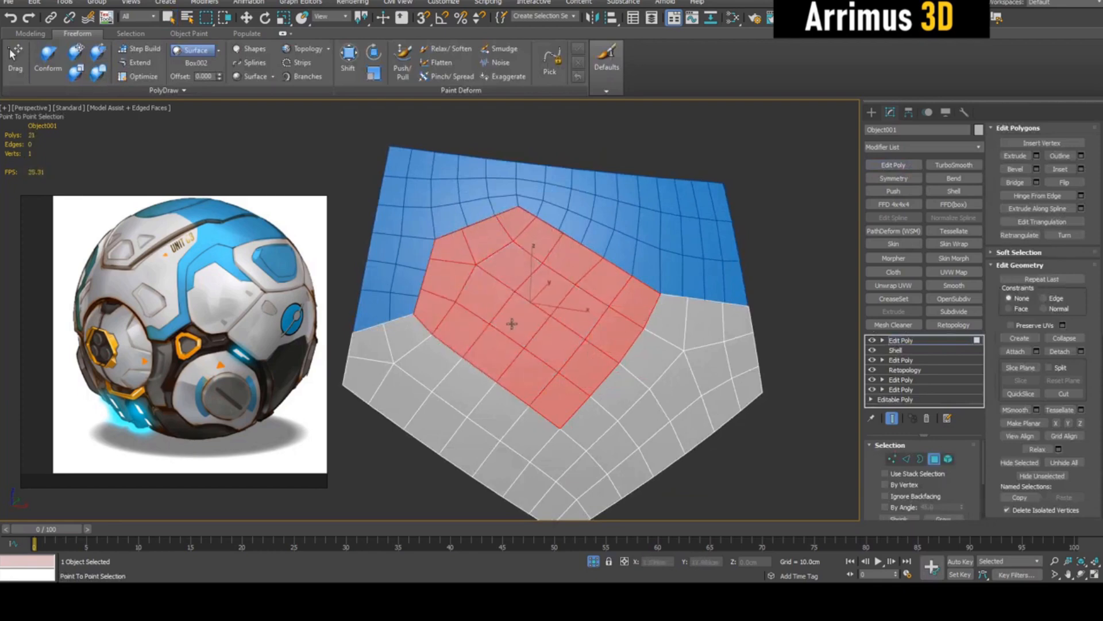
{"action": "mouse_move", "coordinate": [517, 319]}
{"action": "middle_mouse_down", "text": "alt"}
{"action": "mouse_move", "coordinate": [535, 284]}
{"action": "mouse_move", "coordinate": [588, 272]}
{"action": "mouse_move", "coordinate": [547, 278]}
{"action": "mouse_move", "coordinate": [611, 278]}
{"action": "mouse_move", "coordinate": [593, 283]}
{"action": "mouse_move", "coordinate": [641, 333]}
{"action": "middle_mouse_up", "text": "alt"}
{"action": "left_click", "coordinate": [633, 320], "text": "alt"}
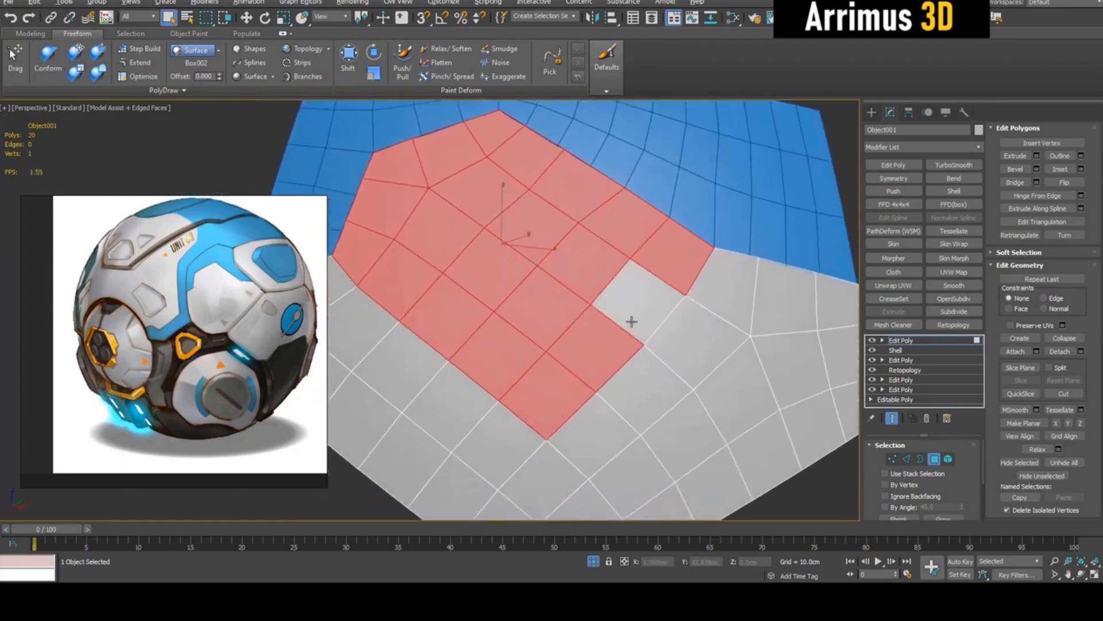
{"action": "left_click", "coordinate": [594, 345], "text": "alt"}
Add an Edit Poly and bevel the faces along Local Normal with a negative outline into a raised plateau.
{"action": "left_click", "coordinate": [893, 165]}
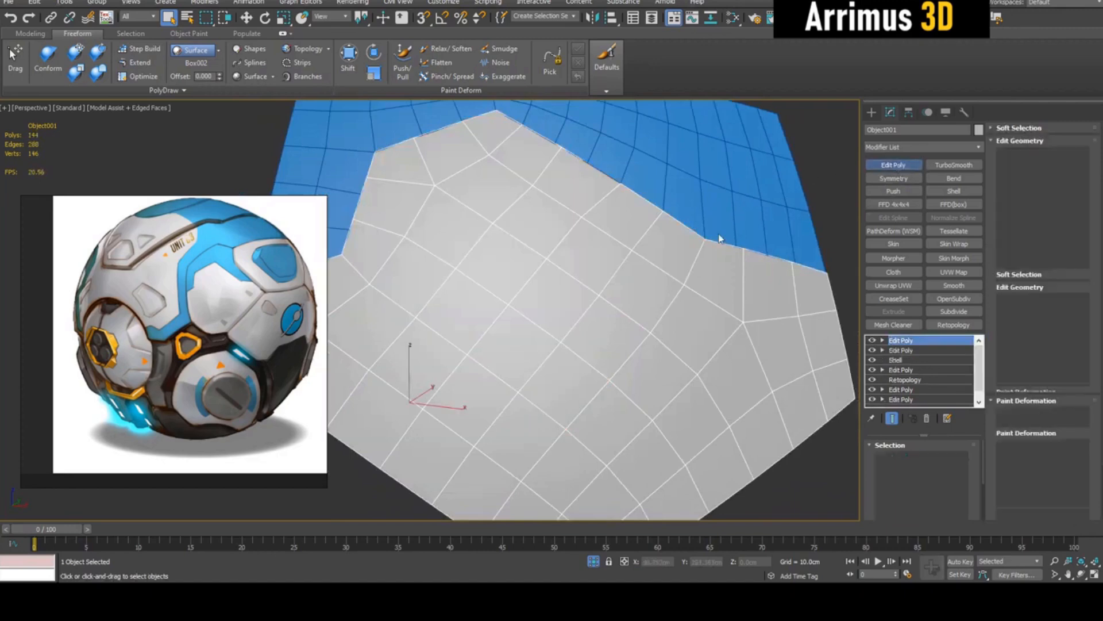
{"action": "key", "text": "4"}
{"action": "mouse_move", "coordinate": [717, 238]}
{"action": "middle_mouse_down", "text": "alt"}
{"action": "mouse_move", "coordinate": [659, 270]}
{"action": "mouse_move", "coordinate": [628, 260]}
{"action": "mouse_move", "coordinate": [785, 243]}
{"action": "middle_mouse_up", "text": "alt"}
{"action": "key", "text": "shift+ctrl+b"}
{"action": "left_click", "coordinate": [709, 262]}
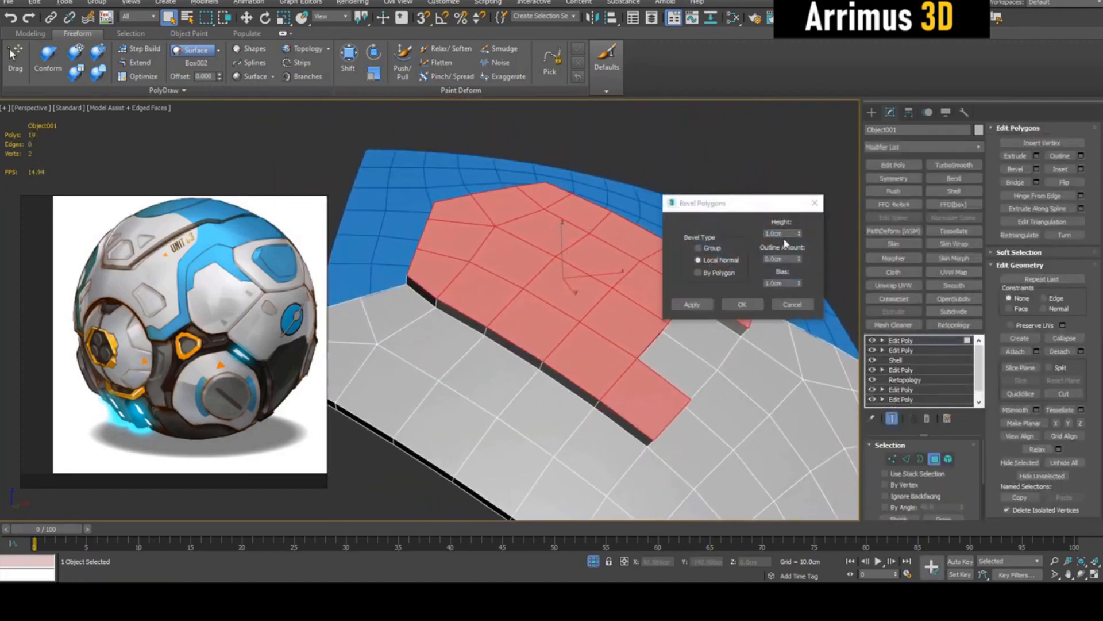
{"action": "left_click_drag", "start_coordinate": [799, 263], "coordinate": [800, 317]}
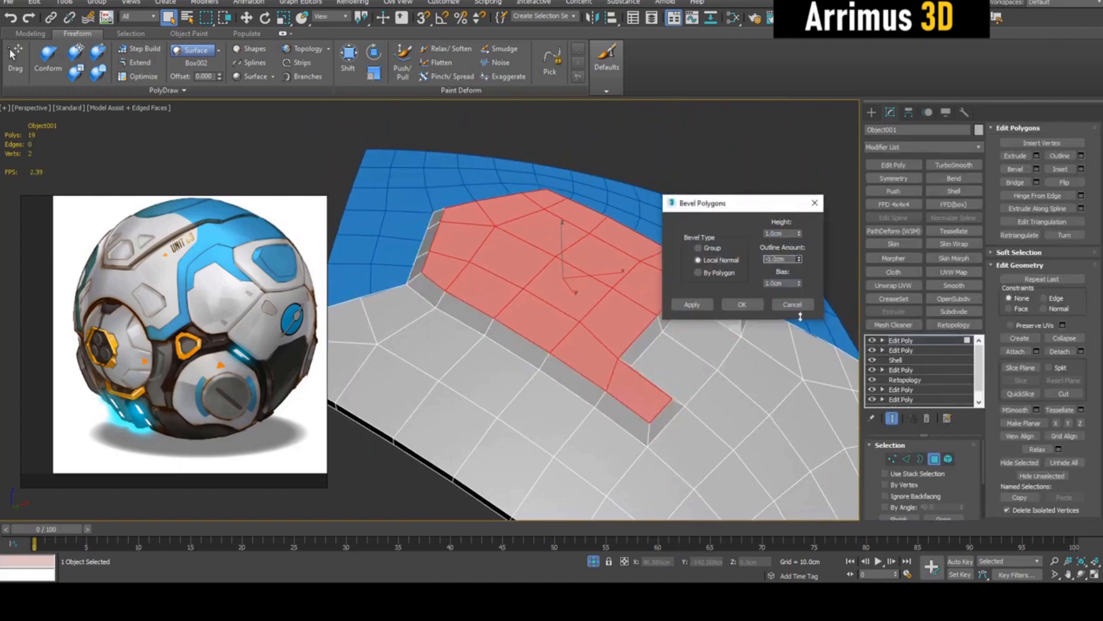
{"action": "left_click", "coordinate": [692, 305]}
{"action": "middle_click_drag", "start_coordinate": [673, 293], "coordinate": [567, 267], "text": "alt"}
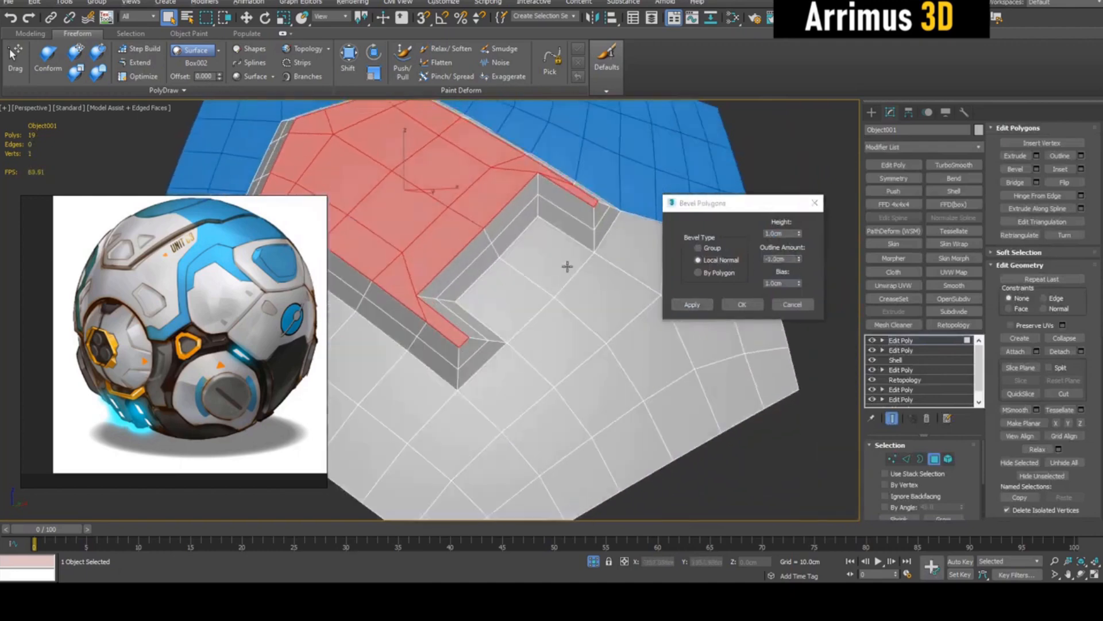
Select the faces inside the notch and bevel them down into a recess.
{"action": "left_click", "coordinate": [551, 253]}
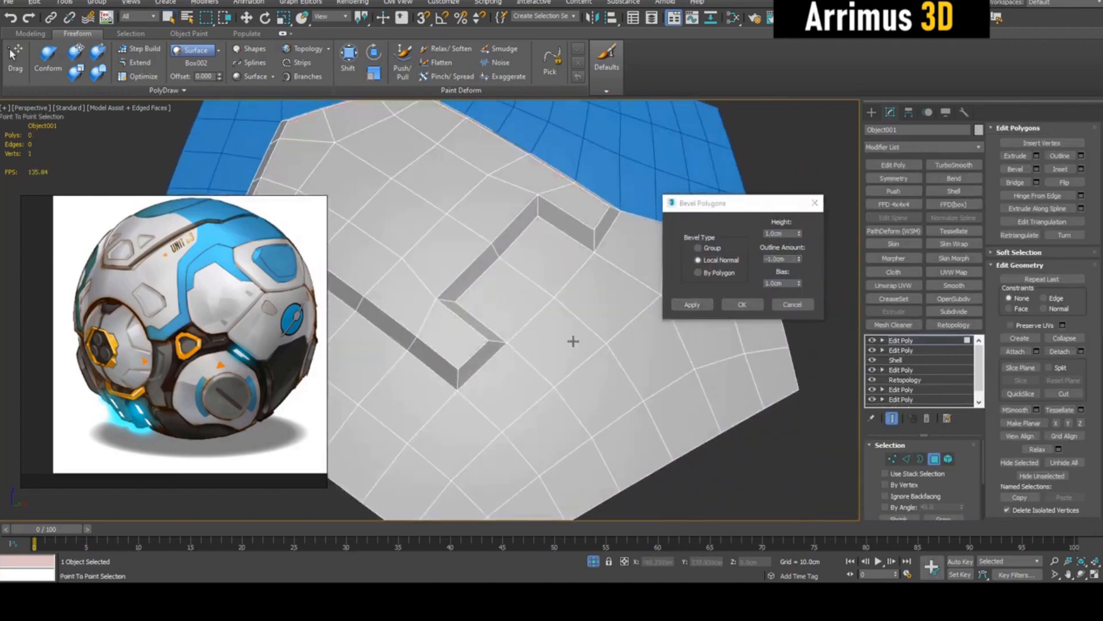
{"action": "left_click", "coordinate": [547, 258], "text": "ctrl"}
{"action": "left_click", "coordinate": [593, 301], "text": "ctrl"}
{"action": "left_click", "coordinate": [629, 343], "text": "ctrl"}
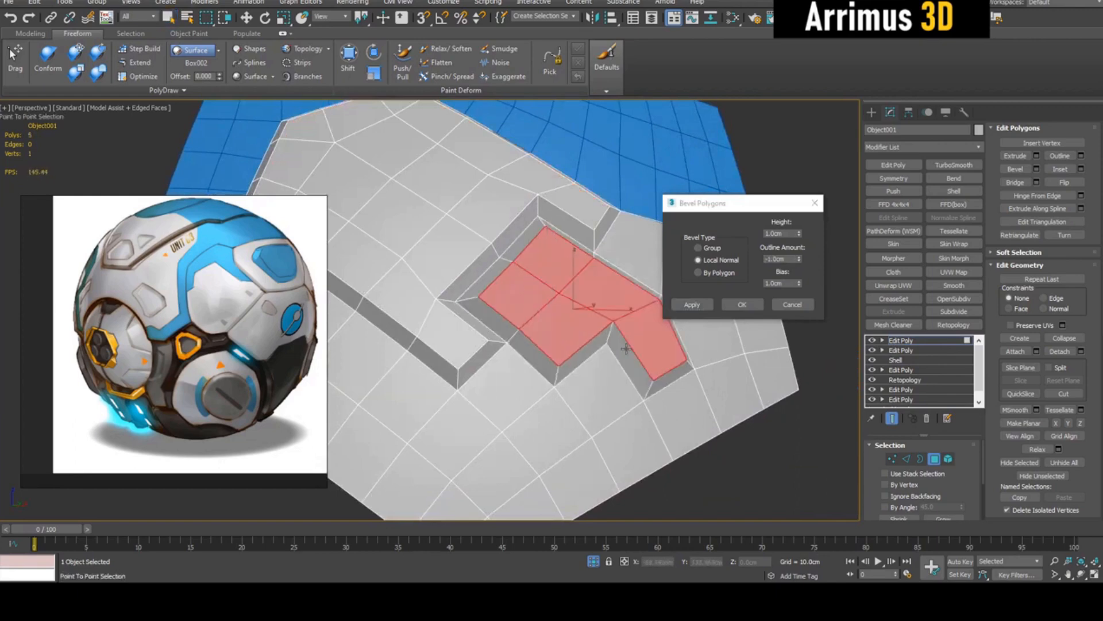
{"action": "left_click", "coordinate": [608, 380], "text": "ctrl"}
{"action": "left_click", "coordinate": [804, 248]}
{"action": "left_click_drag", "start_coordinate": [801, 236], "coordinate": [807, 306]}
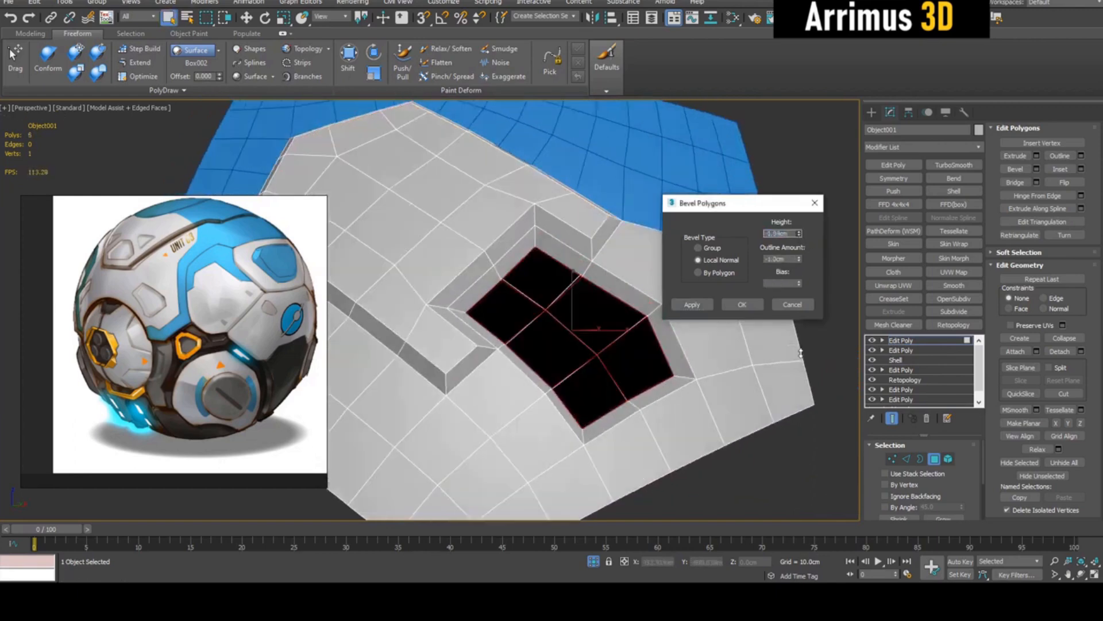
{"action": "left_click", "coordinate": [741, 304]}
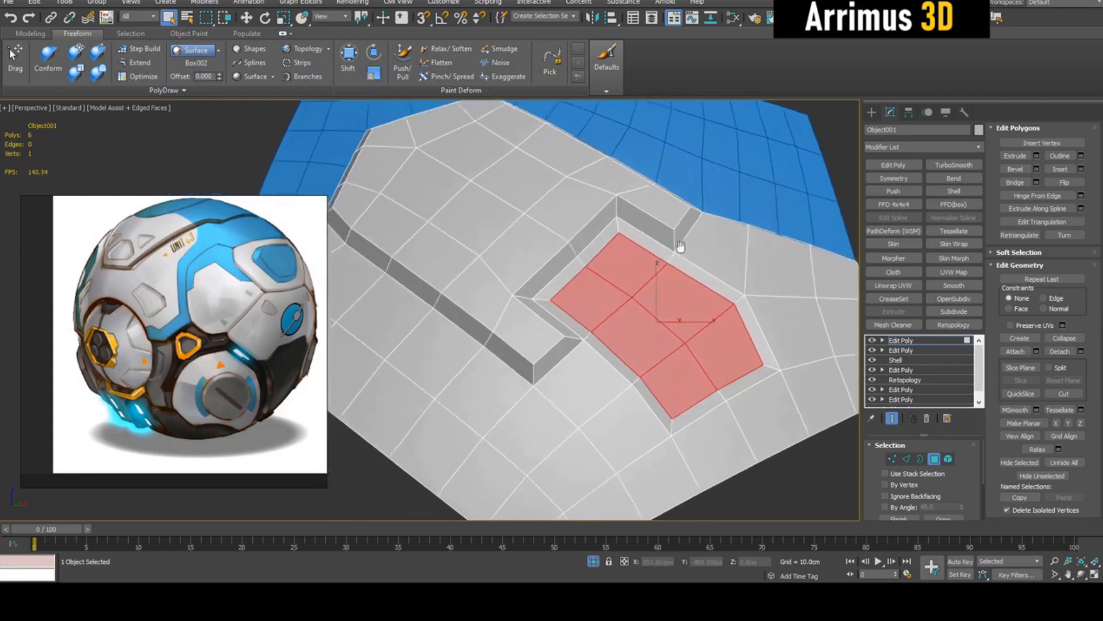
{"action": "mouse_move", "coordinate": [741, 304]}
{"action": "middle_mouse_down", "text": "alt"}
{"action": "mouse_move", "coordinate": [758, 250]}
{"action": "mouse_move", "coordinate": [672, 231]}
{"action": "middle_mouse_up", "text": "alt"}
Undo the recess back to the plateau selection and re-apply the plateau bevel.
{"action": "key", "text": "ctrl+d"}
{"action": "key", "text": "F4"}
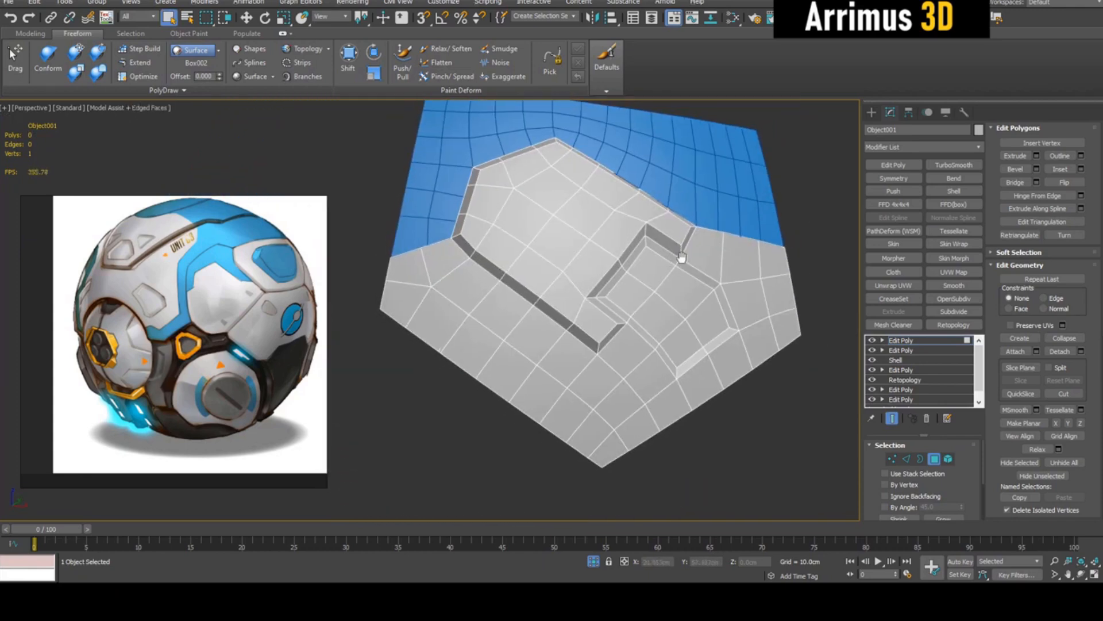
{"action": "left_click_drag", "start_coordinate": [642, 251], "coordinate": [690, 319]}
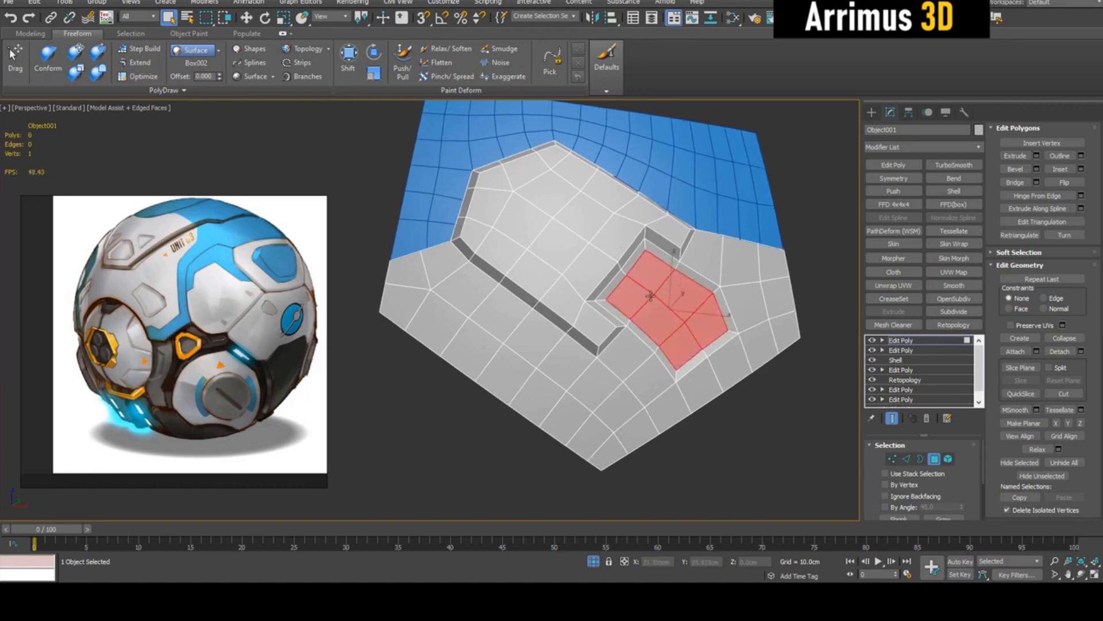
{"action": "key", "text": "ctrl+z"}
{"action": "key", "text": "ctrl+z"}
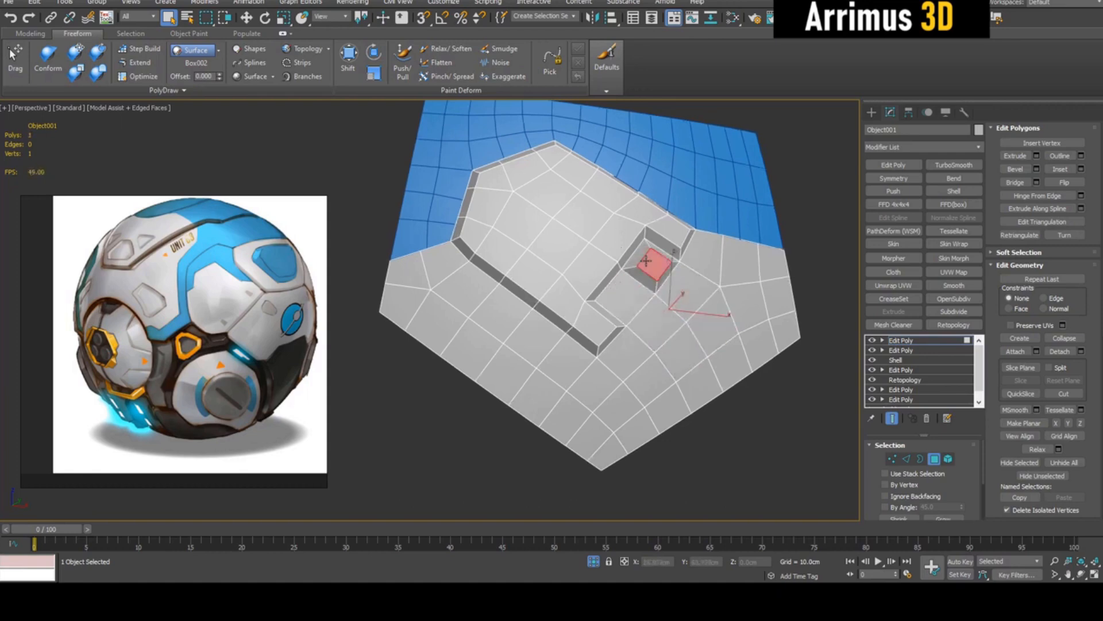
{"action": "key", "text": "ctrl+z"}
{"action": "key", "text": "ctrl+z"}
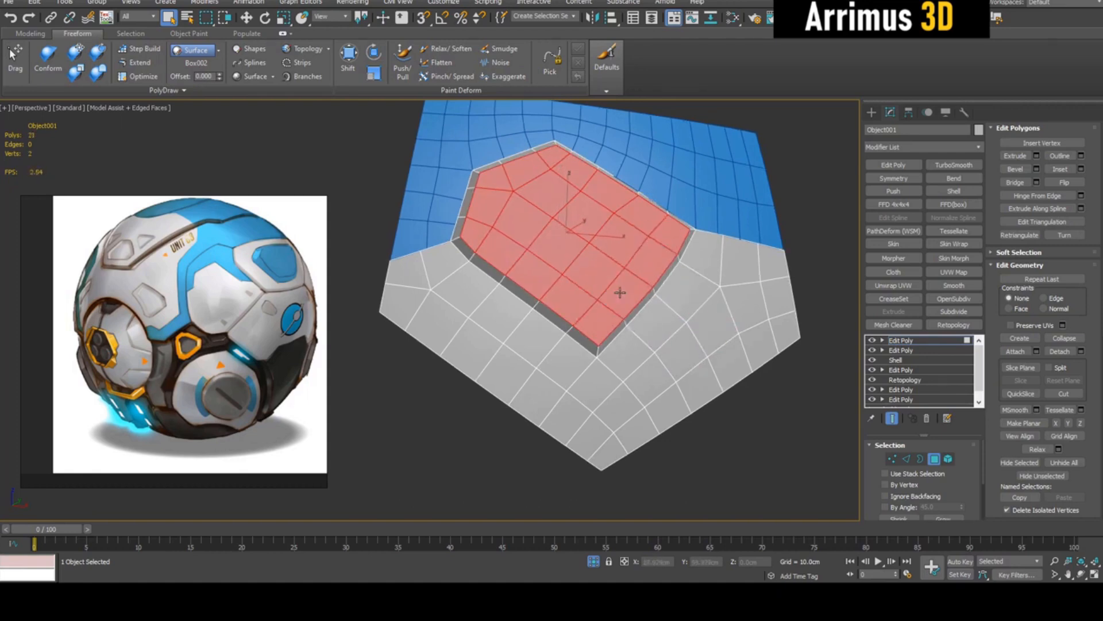
{"action": "key", "text": "ctrl+shift+b"}
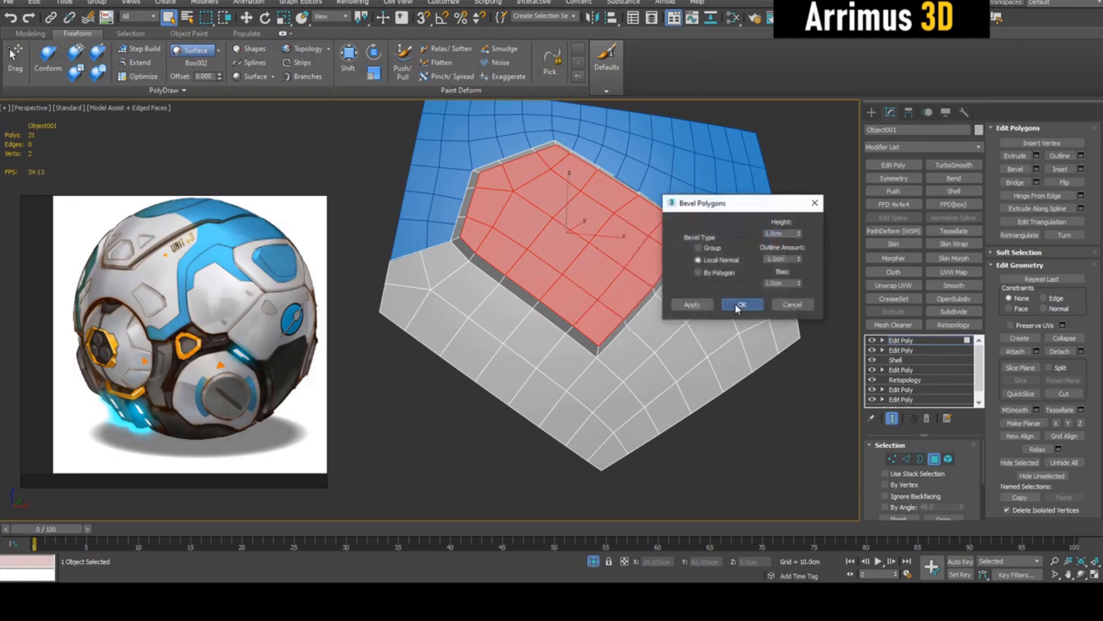
{"action": "left_click", "coordinate": [737, 304]}
{"action": "middle_click_drag", "start_coordinate": [660, 267], "coordinate": [603, 276], "text": "alt"}
{"action": "scroll", "coordinate": [542, 284], "scroll_direction": "up", "scroll_amount": 3}
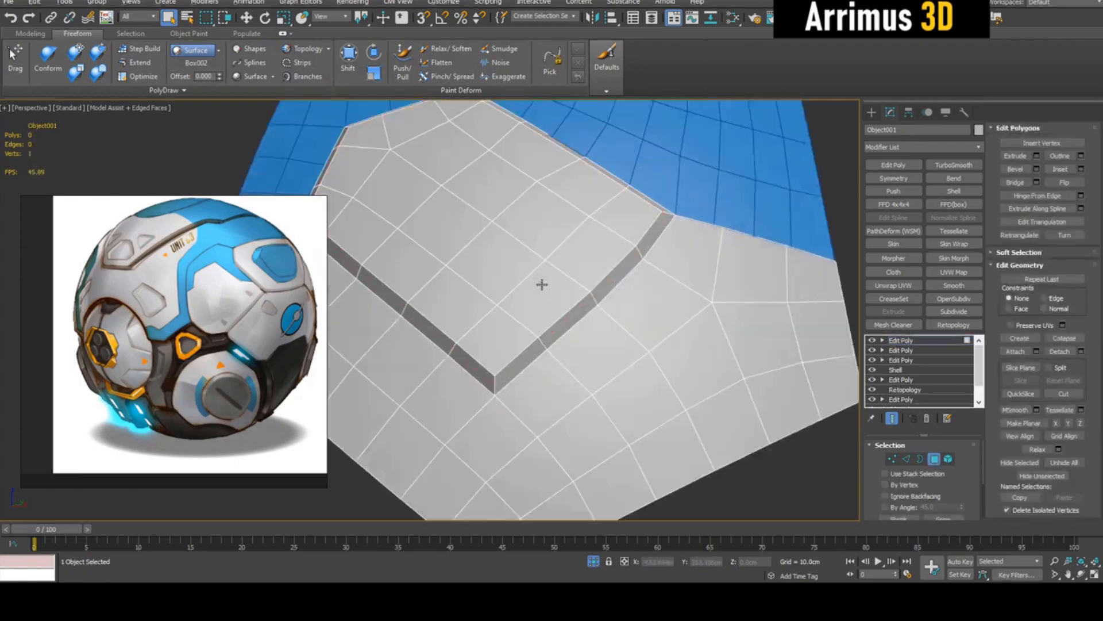
Extrude four plateau faces into a block and slide one edge to slant it.
{"action": "left_click", "coordinate": [546, 228]}
{"action": "key", "text": "shift+e"}
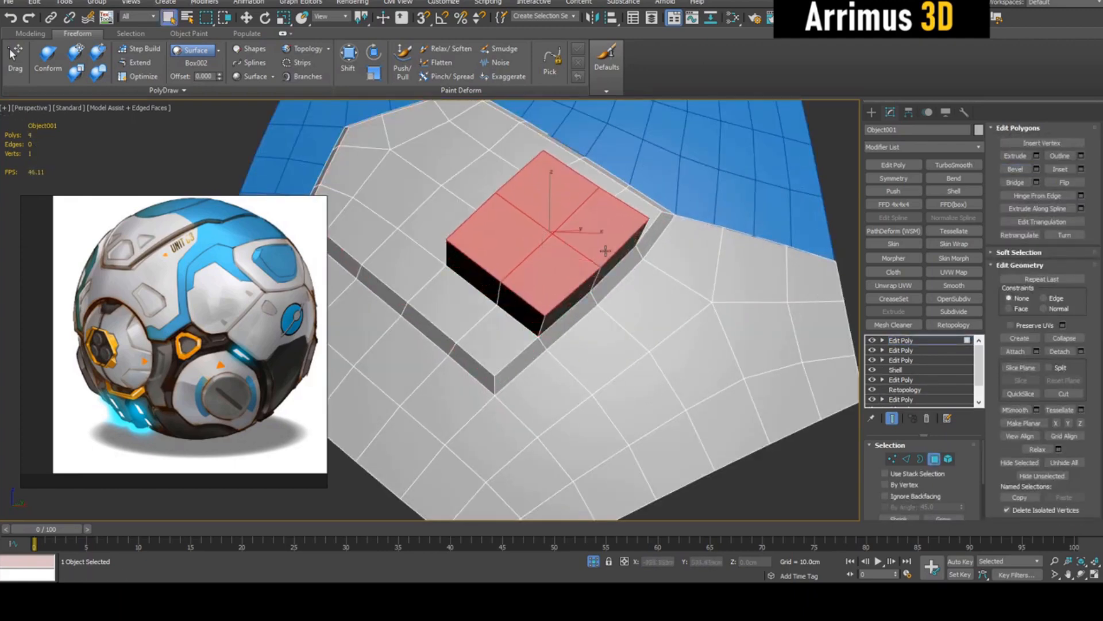
{"action": "key", "text": "2"}
{"action": "left_click", "coordinate": [614, 253]}
{"action": "key", "text": "w"}
{"action": "middle_click_drag", "start_coordinate": [734, 222], "coordinate": [650, 265], "text": "alt"}
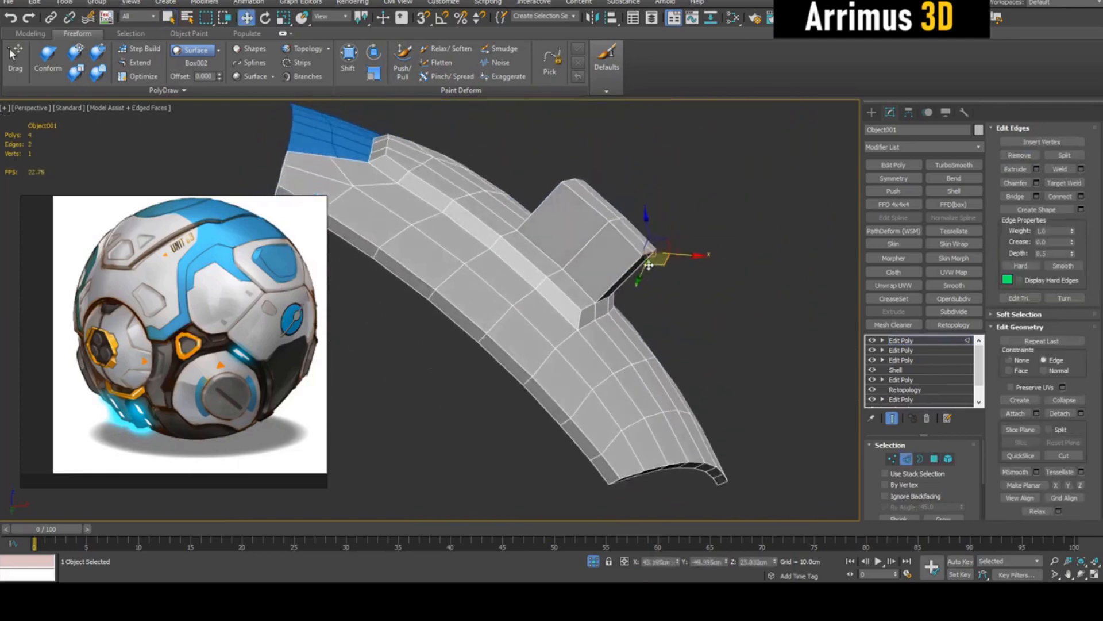
{"action": "left_click_drag", "start_coordinate": [649, 252], "coordinate": [638, 226]}
{"action": "middle_click_drag", "start_coordinate": [638, 225], "coordinate": [633, 289], "text": "alt"}
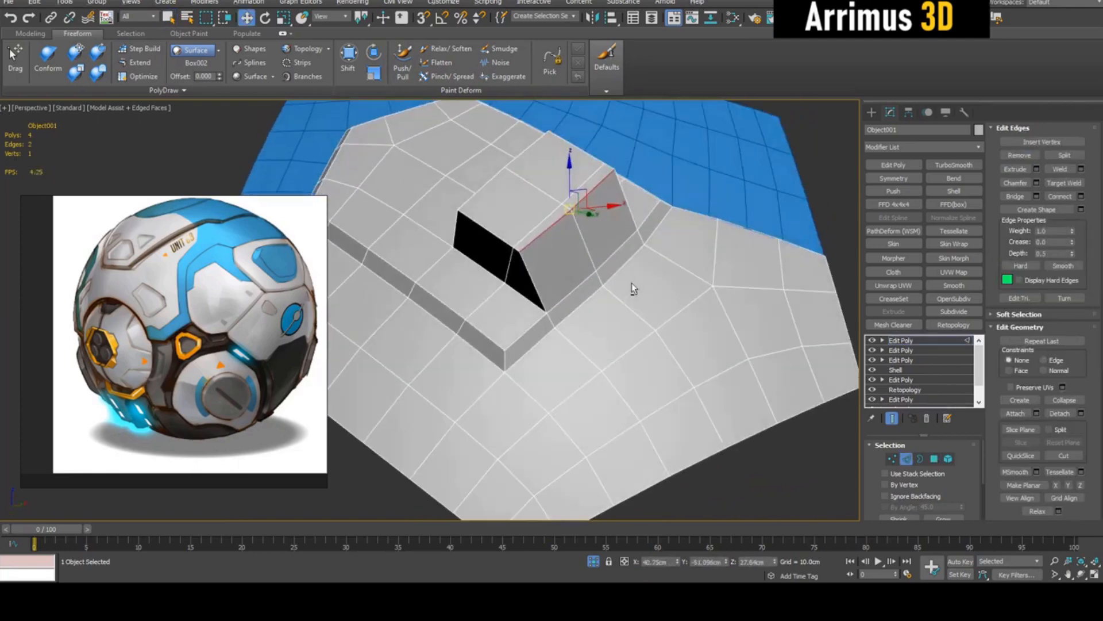
{"action": "key", "text": "2"}
{"action": "key", "text": "4"}
Inset the slanted faces and scale them into a round knob cap, then deselect to view smoothed.
{"action": "left_click", "coordinate": [591, 275]}
{"action": "key", "text": "z"}
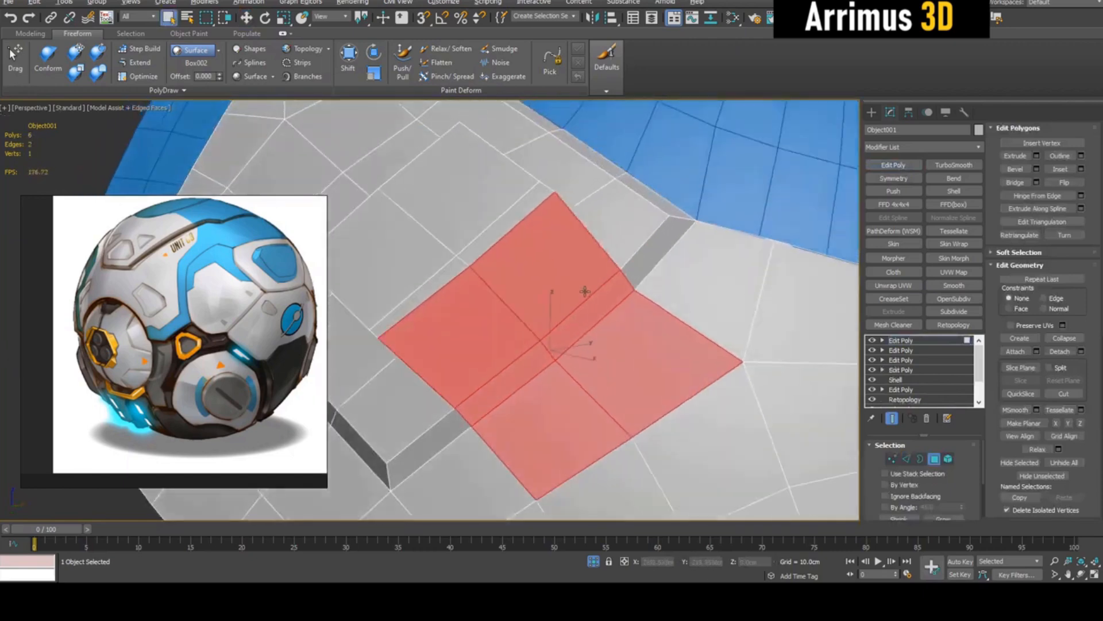
{"action": "scroll", "coordinate": [592, 281], "scroll_direction": "down", "scroll_amount": 5}
{"action": "mouse_move", "coordinate": [623, 328]}
{"action": "middle_mouse_down", "text": "alt"}
{"action": "mouse_move", "coordinate": [621, 279]}
{"action": "mouse_move", "coordinate": [586, 289]}
{"action": "middle_mouse_up", "text": "alt"}
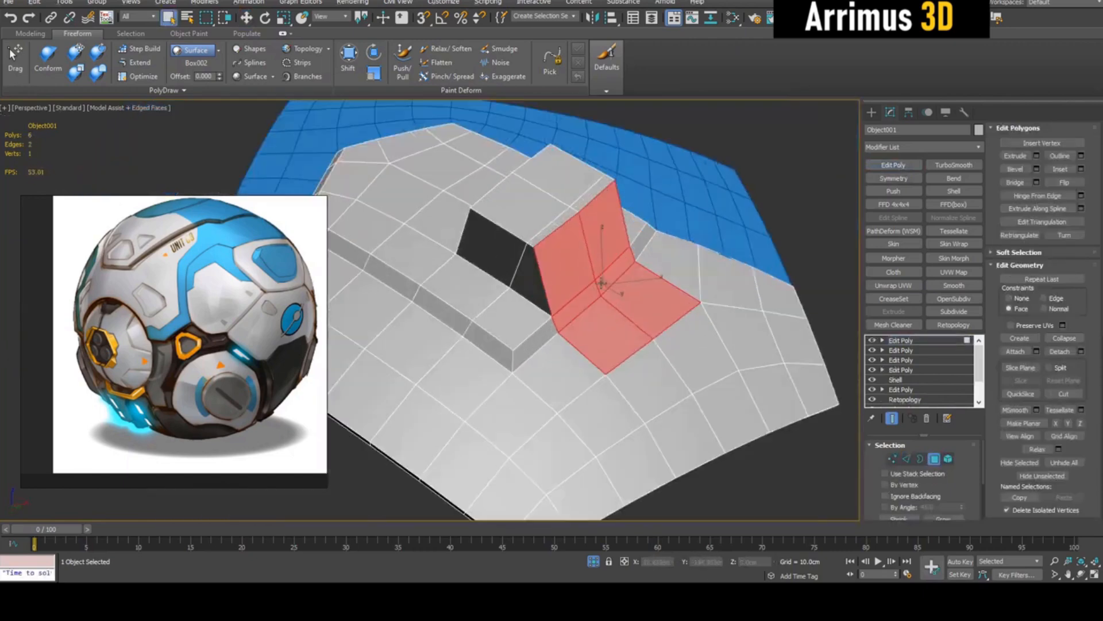
{"action": "left_click_drag", "start_coordinate": [586, 289], "coordinate": [578, 284]}
{"action": "key", "text": "r"}
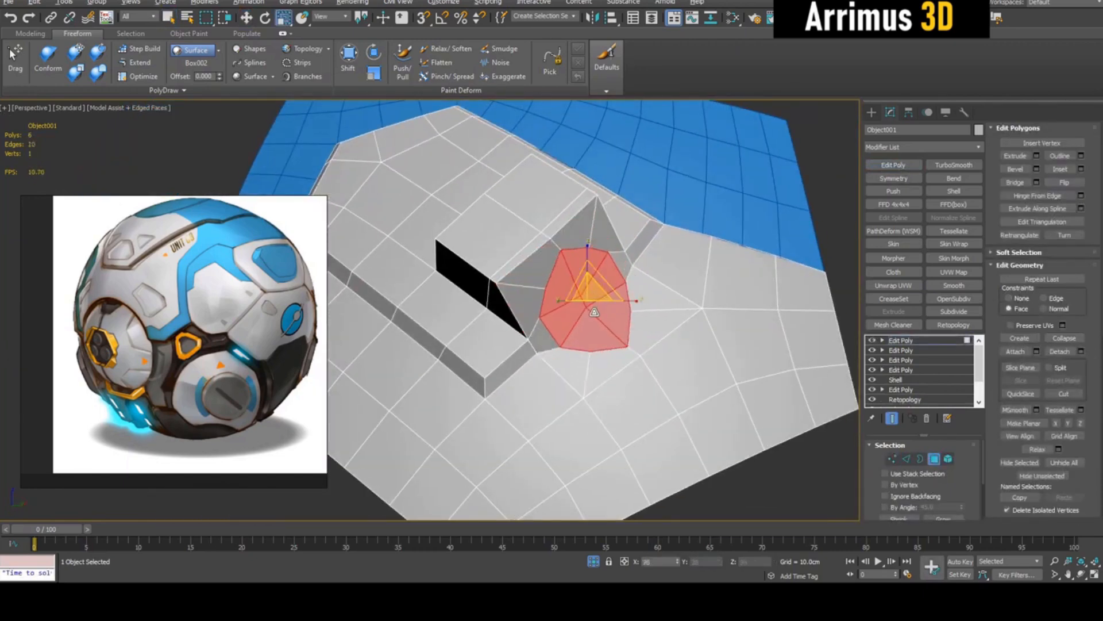
{"action": "mouse_move", "coordinate": [589, 308]}
{"action": "middle_mouse_down", "text": "alt"}
{"action": "mouse_move", "coordinate": [660, 271]}
{"action": "mouse_move", "coordinate": [590, 271]}
{"action": "middle_mouse_up", "text": "alt"}
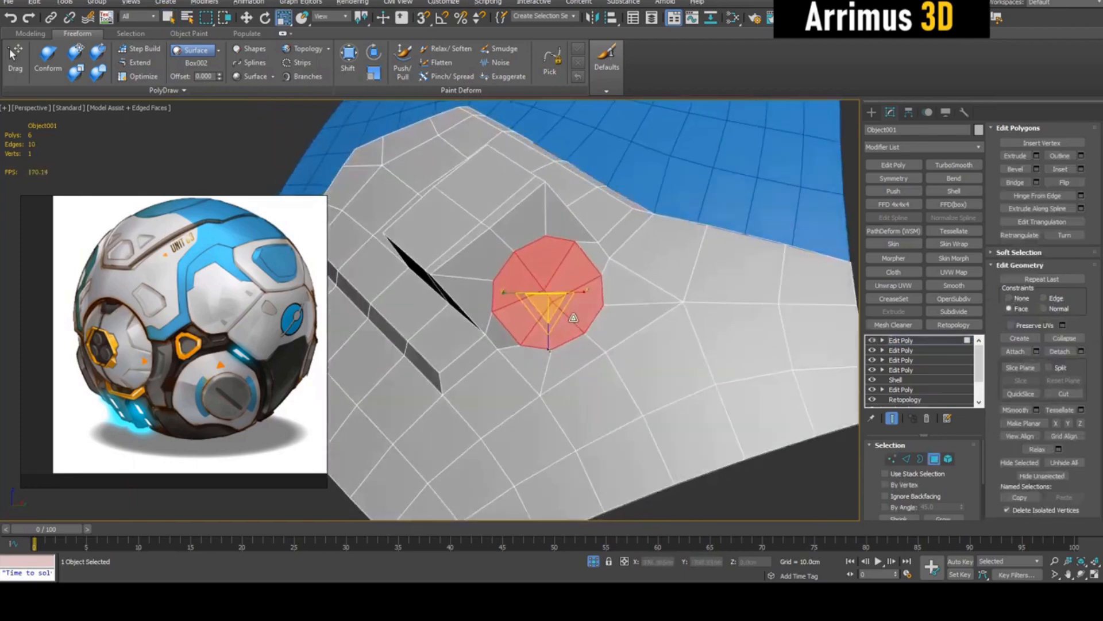
{"action": "key", "text": "q"}
{"action": "scroll", "coordinate": [590, 270], "scroll_direction": "up", "scroll_amount": 5}
{"action": "key", "text": "r"}
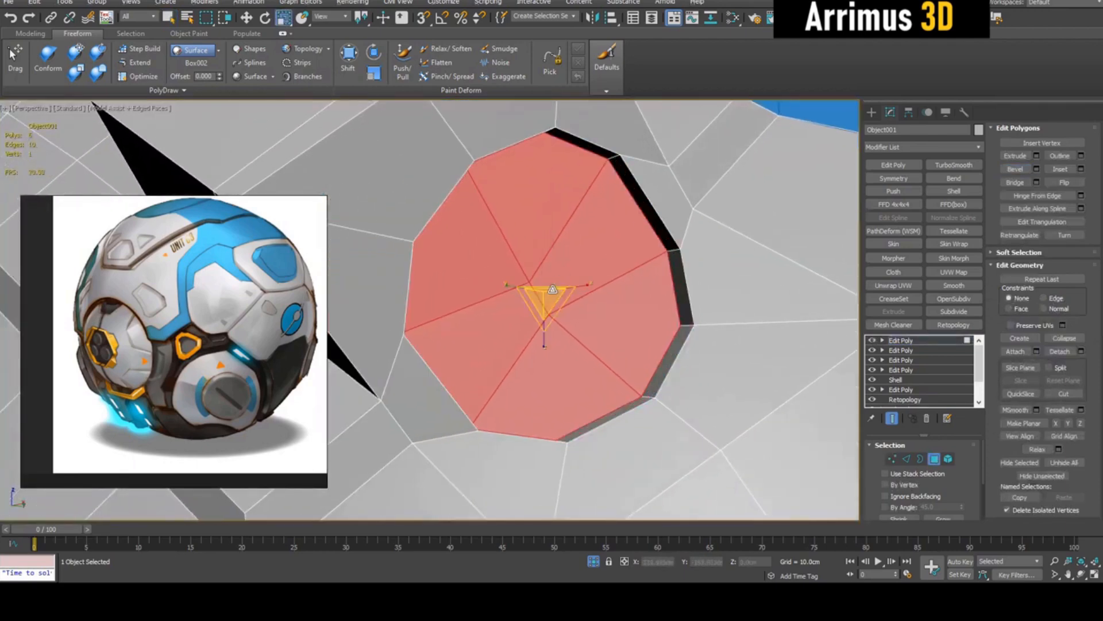
{"action": "scroll", "coordinate": [545, 321], "scroll_direction": "down", "scroll_amount": 1}
{"action": "mouse_move", "coordinate": [545, 321]}
{"action": "middle_mouse_down", "text": "alt"}
{"action": "mouse_move", "coordinate": [626, 299]}
{"action": "mouse_move", "coordinate": [525, 251]}
{"action": "middle_mouse_up", "text": "alt"}
{"action": "key", "text": "4"}
{"action": "key", "text": "4"}
{"action": "scroll", "coordinate": [525, 250], "scroll_direction": "up", "scroll_amount": 3}
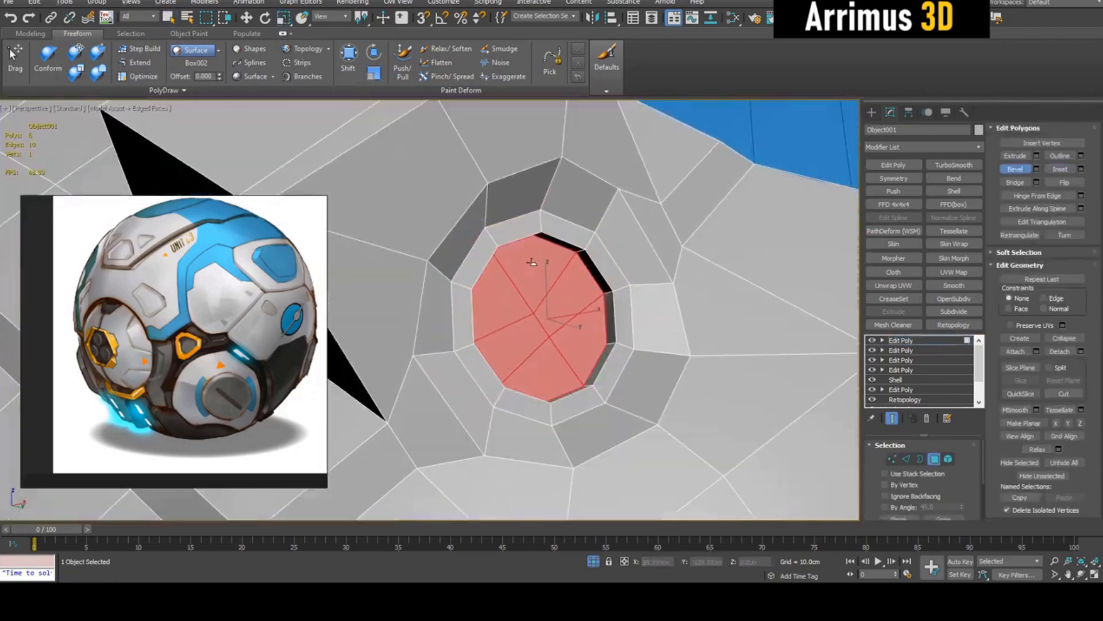
{"action": "scroll", "coordinate": [545, 256], "scroll_direction": "down", "scroll_amount": 5}
{"action": "left_click", "coordinate": [655, 483]}
{"action": "middle_click_drag", "start_coordinate": [655, 483], "coordinate": [680, 273], "text": "alt"}
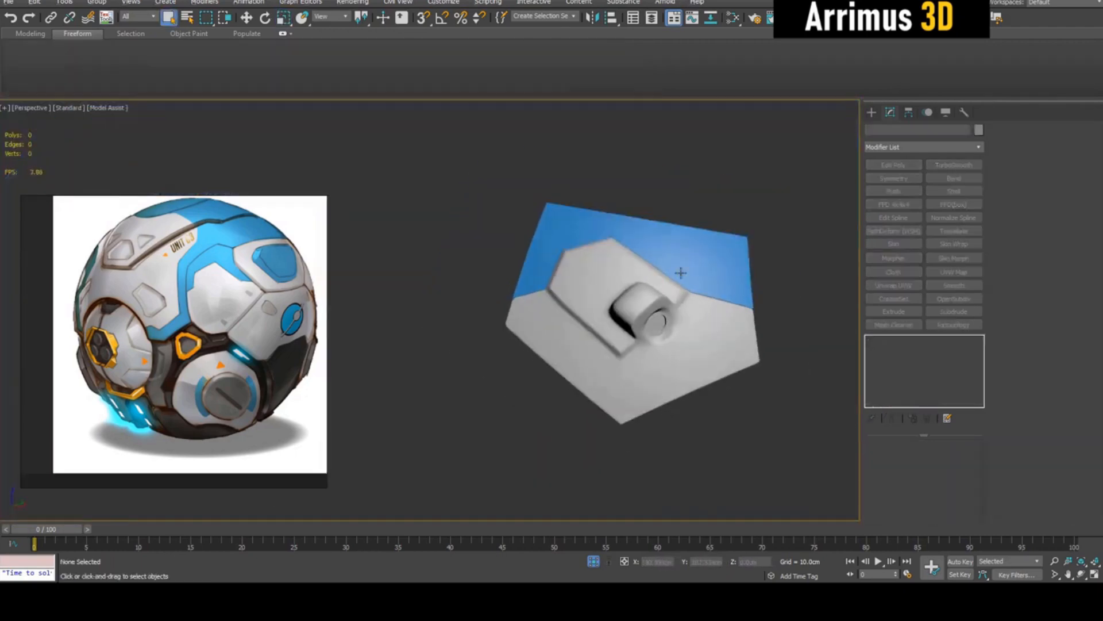
{"action": "key", "text": "F4"}
{"action": "scroll", "coordinate": [655, 285], "scroll_direction": "up", "scroll_amount": 2}
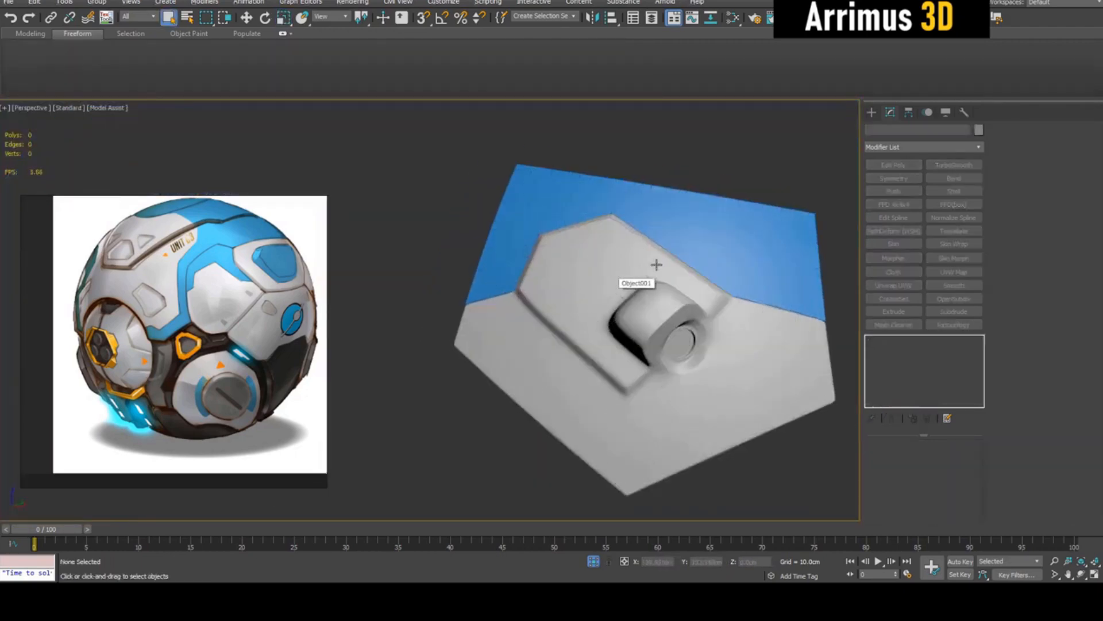
{"action": "key", "text": "F4"}
{"action": "middle_click_drag", "start_coordinate": [712, 253], "coordinate": [720, 271]}
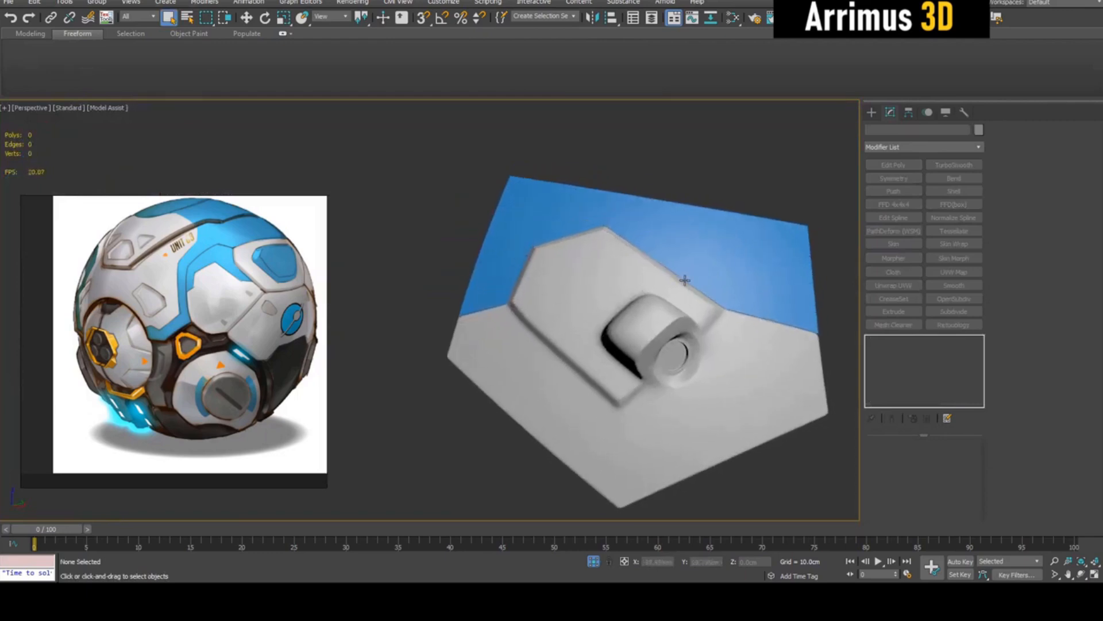
{"action": "middle_click_drag", "start_coordinate": [447, 302], "coordinate": [464, 285]}
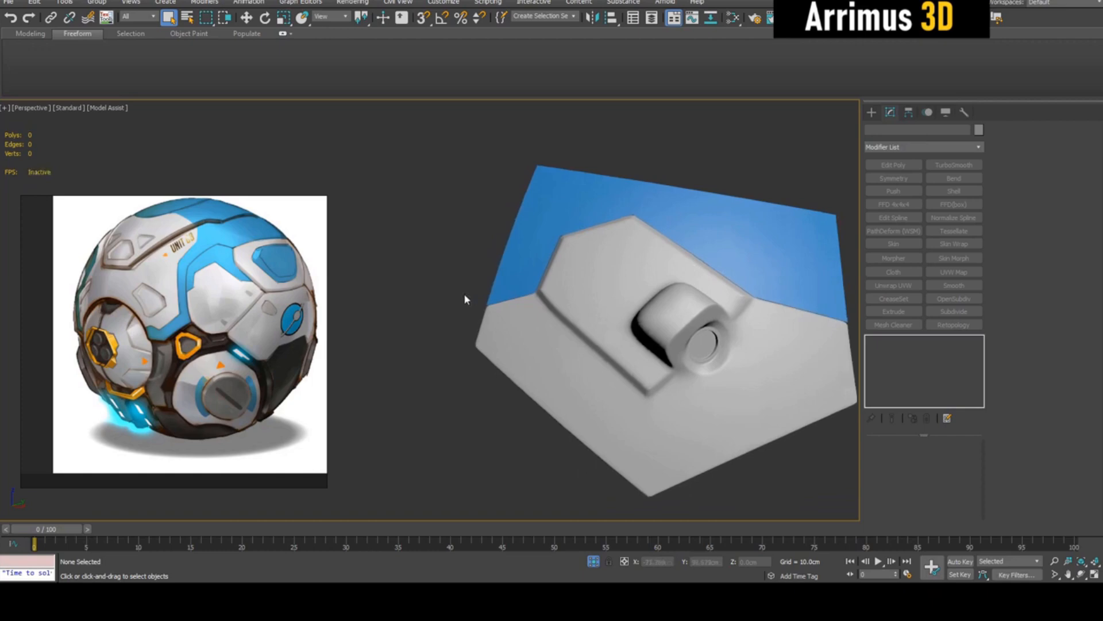
{"action": "key", "text": "F4"}
{"action": "key", "text": "F4"}
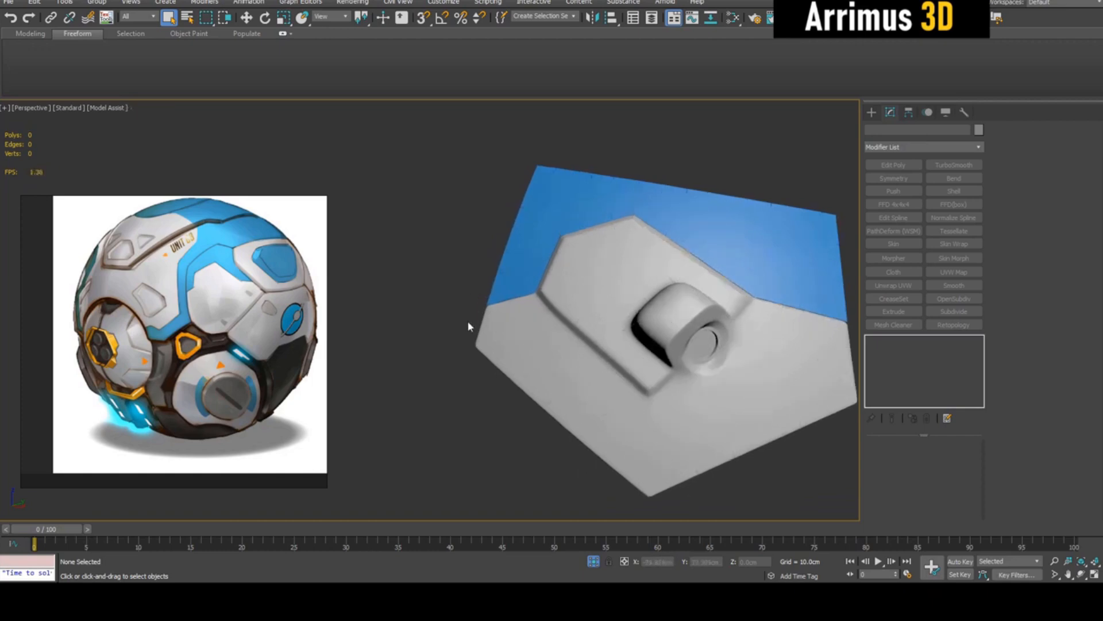